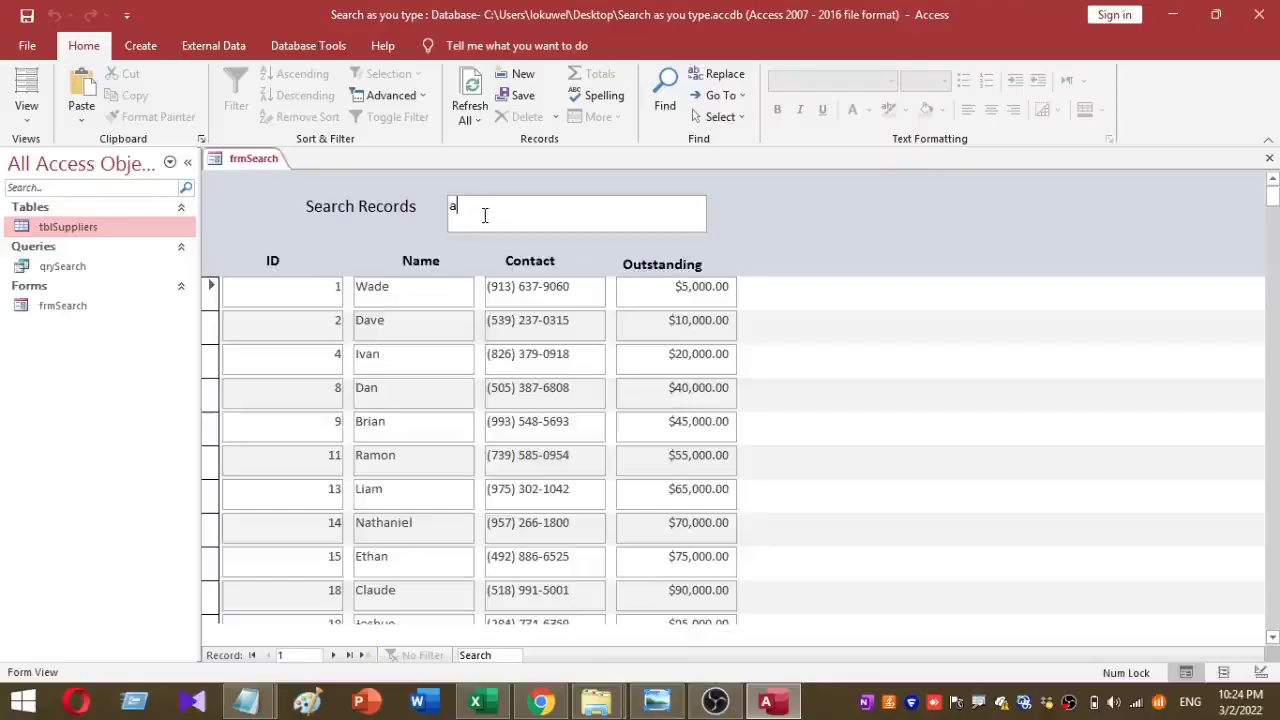
Step: Test the search-as-you-type filter on frmSearch by searching the supplier records for "ave" and "ade" in turn
{"action": "type", "text": "ve"}
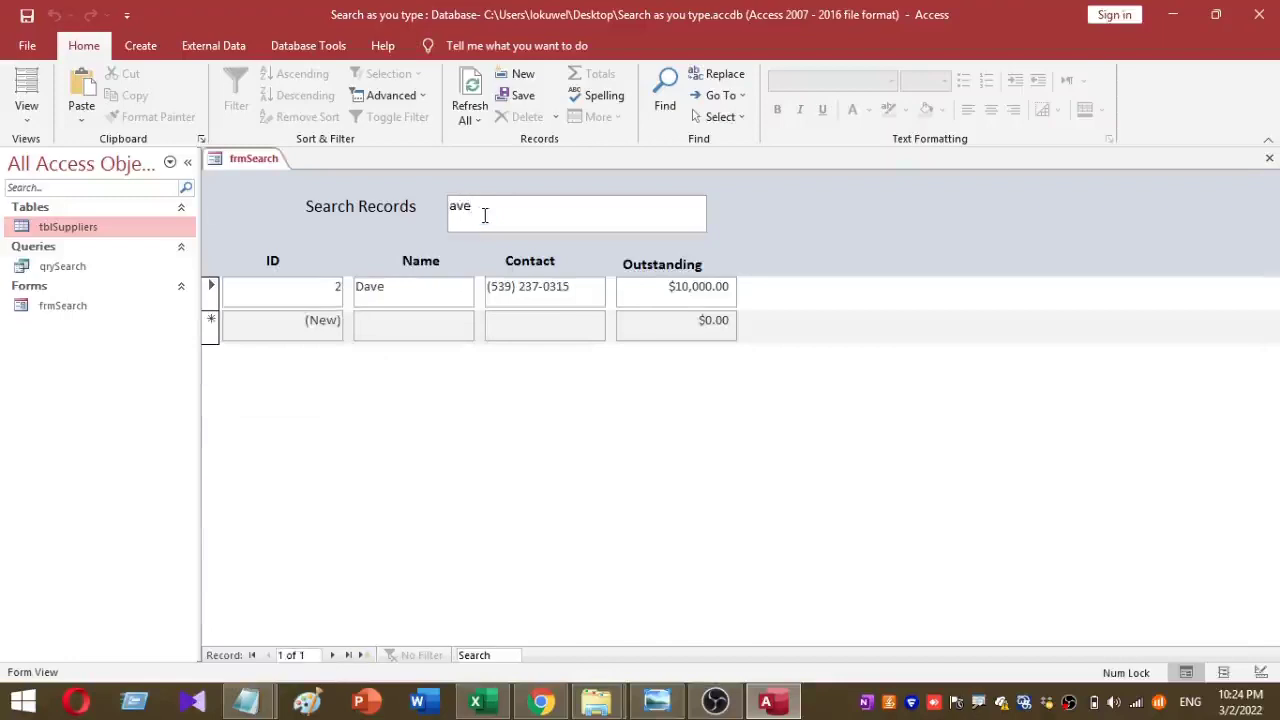
{"action": "key", "text": "ctrl+a"}
{"action": "key", "text": "BackSpace"}
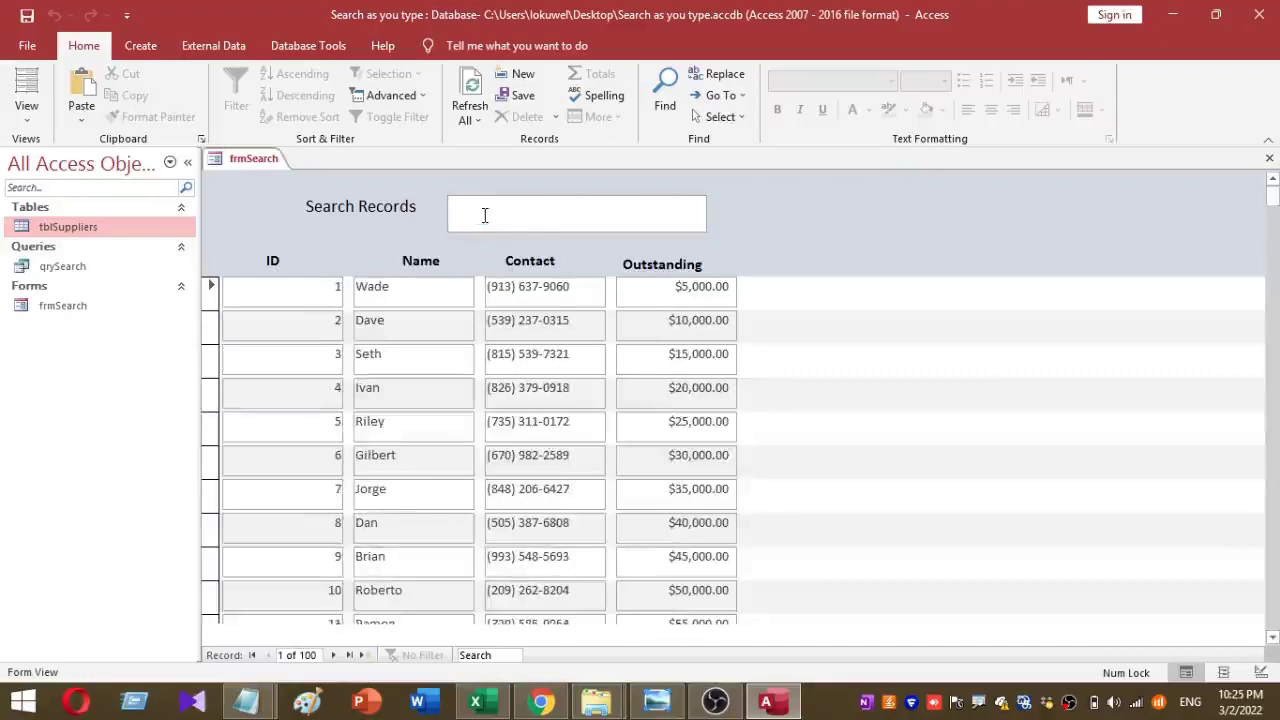
{"action": "type", "text": "ade"}
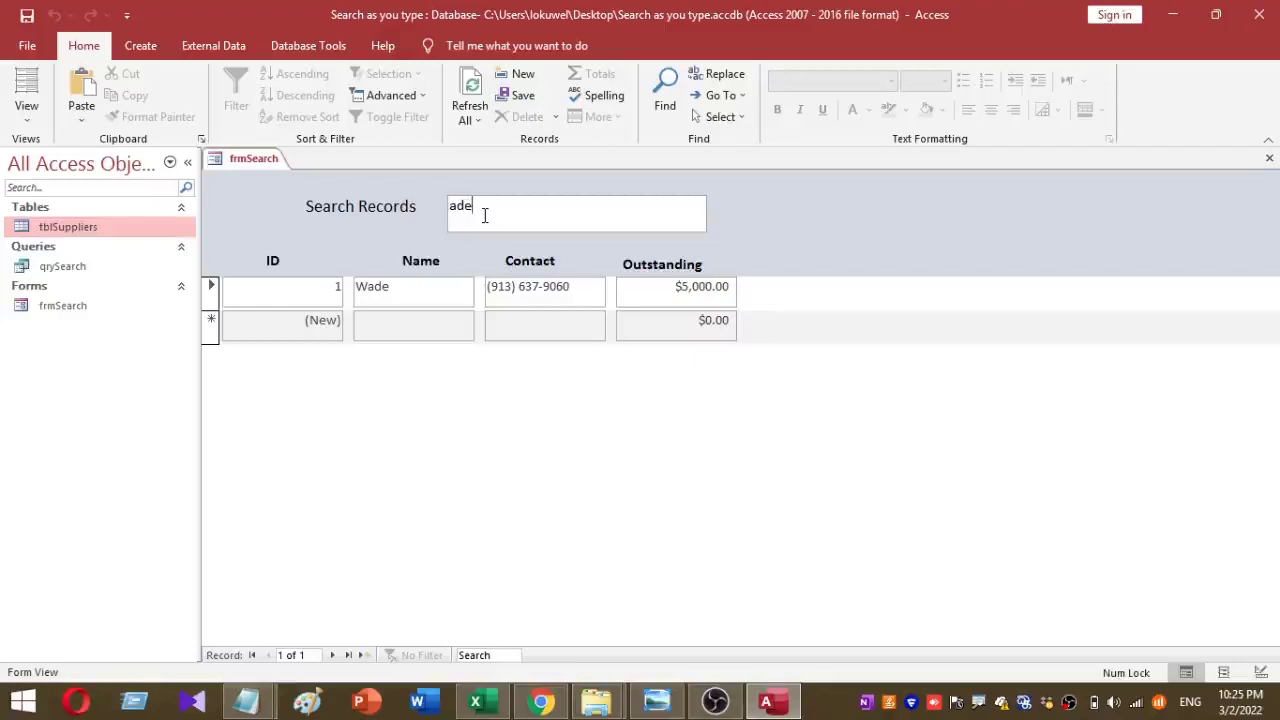
{"action": "key", "text": "BackSpace"}
{"action": "key", "text": "BackSpace"}
{"action": "type", "text": "ve"}
{"action": "key", "text": "BackSpace"}
{"action": "key", "text": "BackSpace"}
{"action": "key", "text": "BackSpace"}
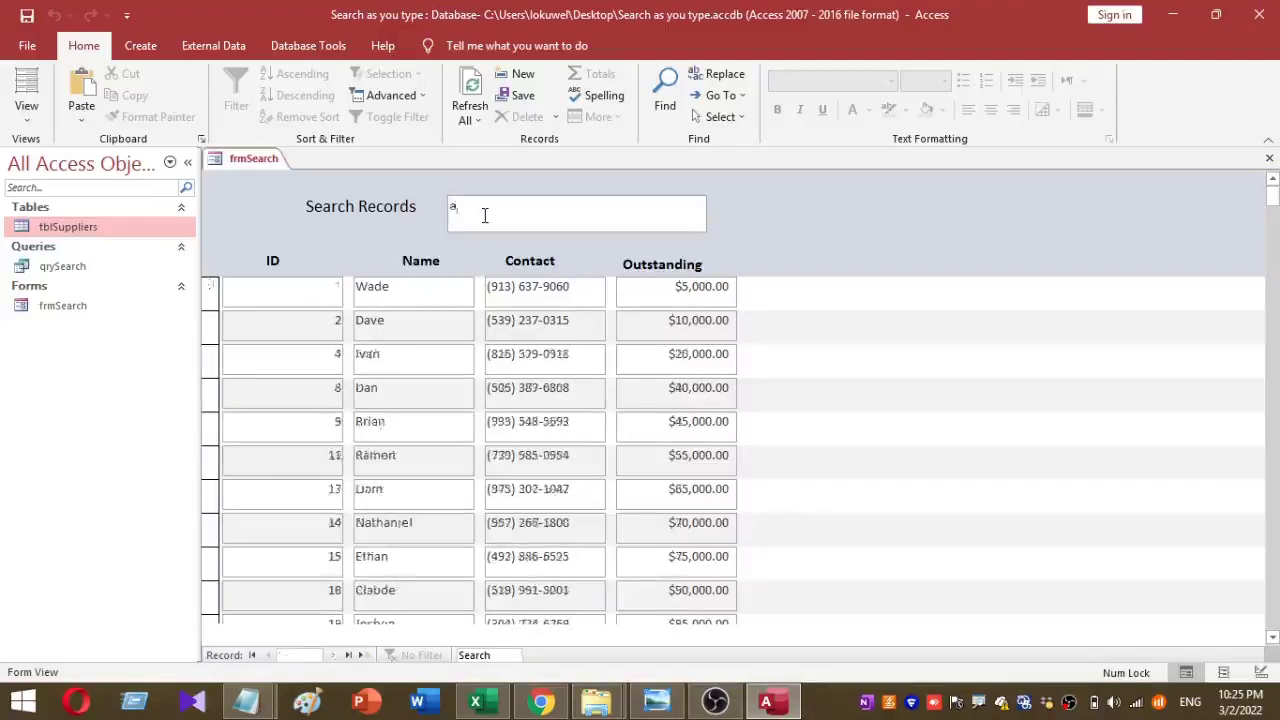
{"action": "type", "text": "ade"}
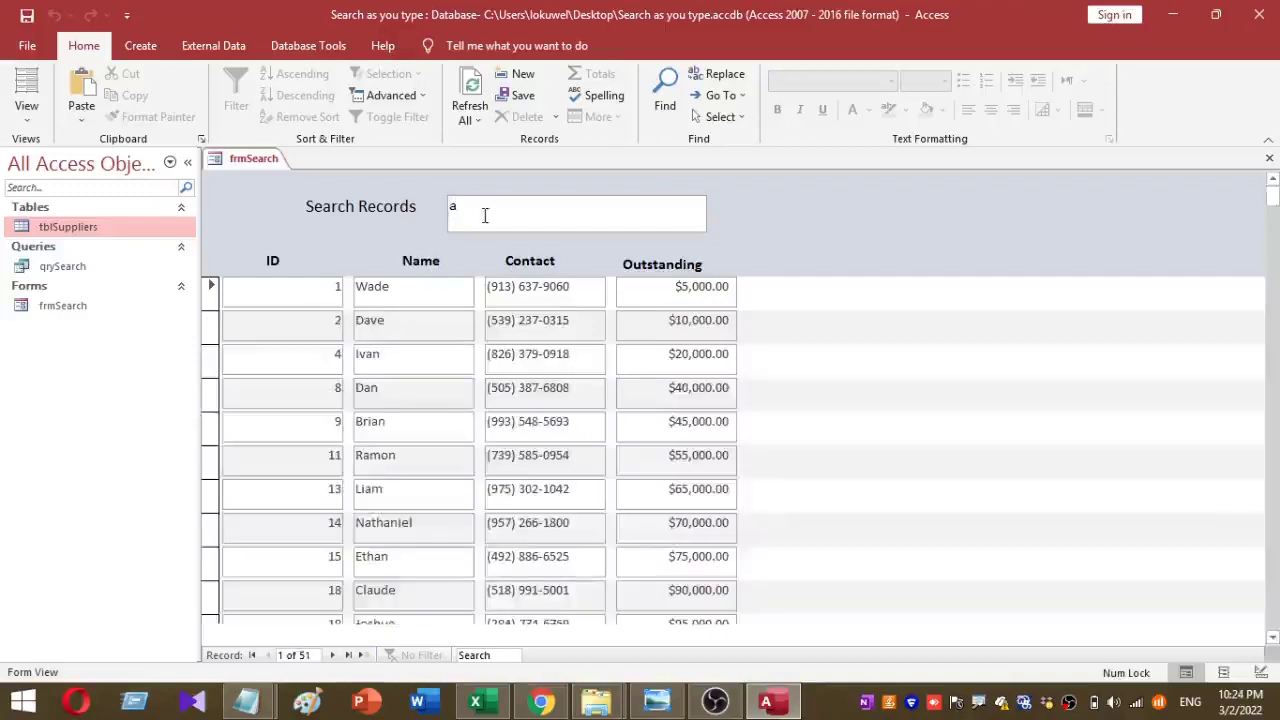
{"action": "type", "text": "ve"}
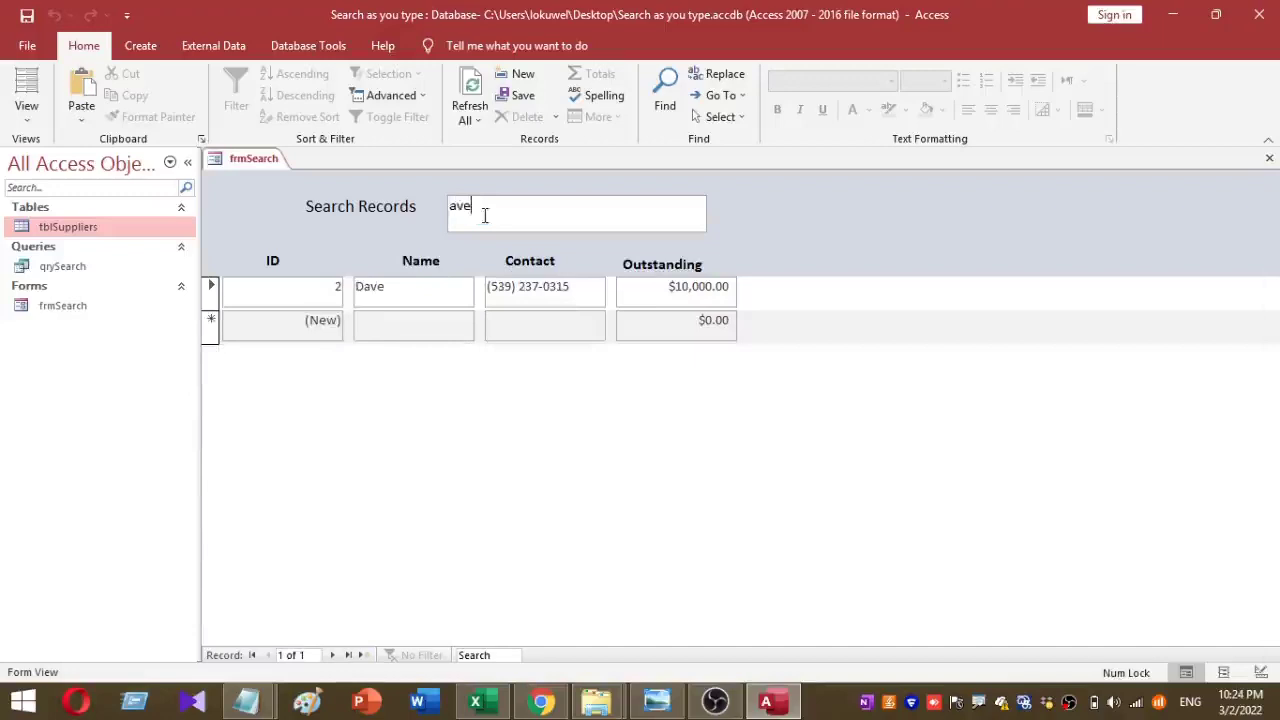
{"action": "key", "text": "BackSpace"}
{"action": "key", "text": "BackSpace"}
{"action": "key", "text": "BackSpace"}
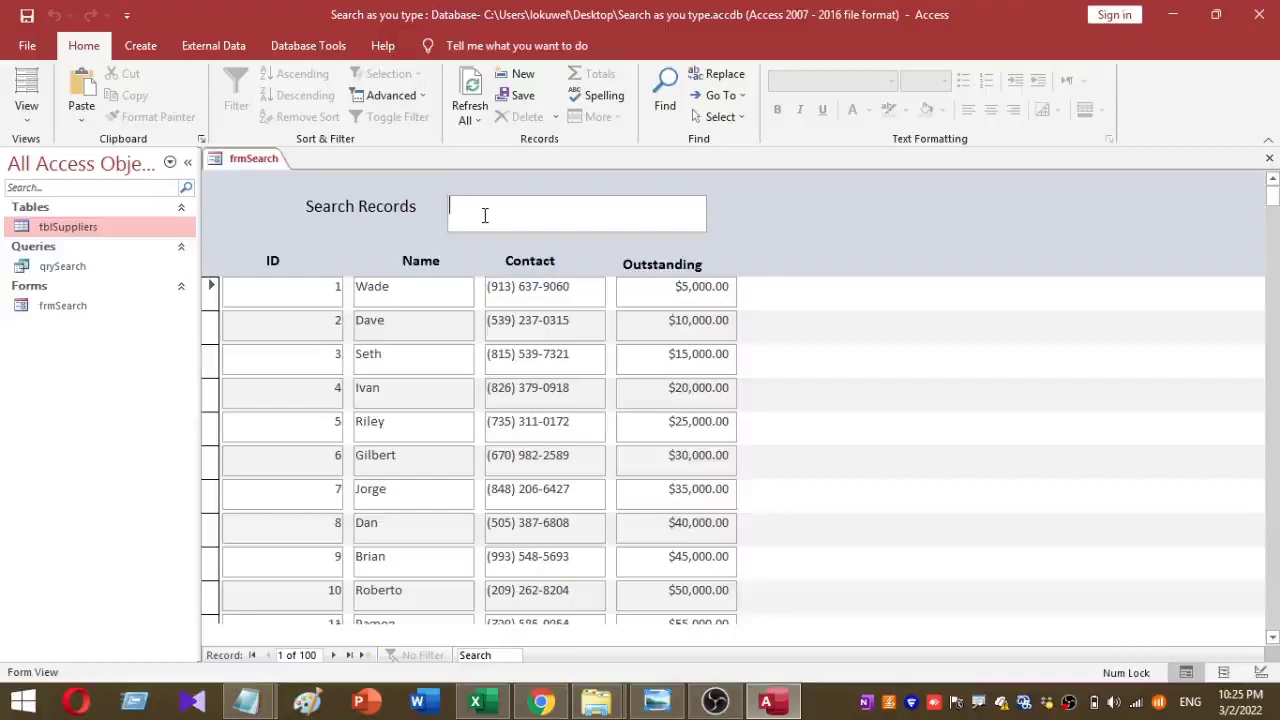
{"action": "type", "text": "ade"}
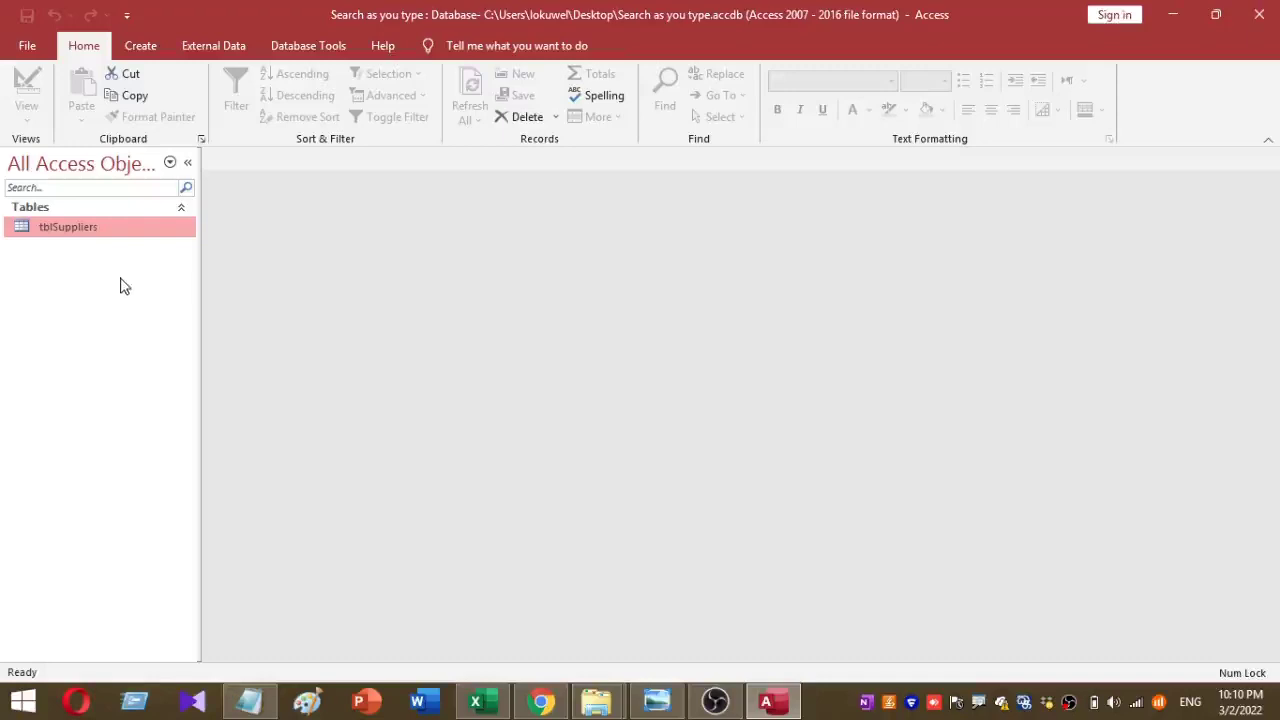
Step: Open the tblSuppliers table, review its fields and records, and close it
{"action": "double_click", "coordinate": [140, 228]}
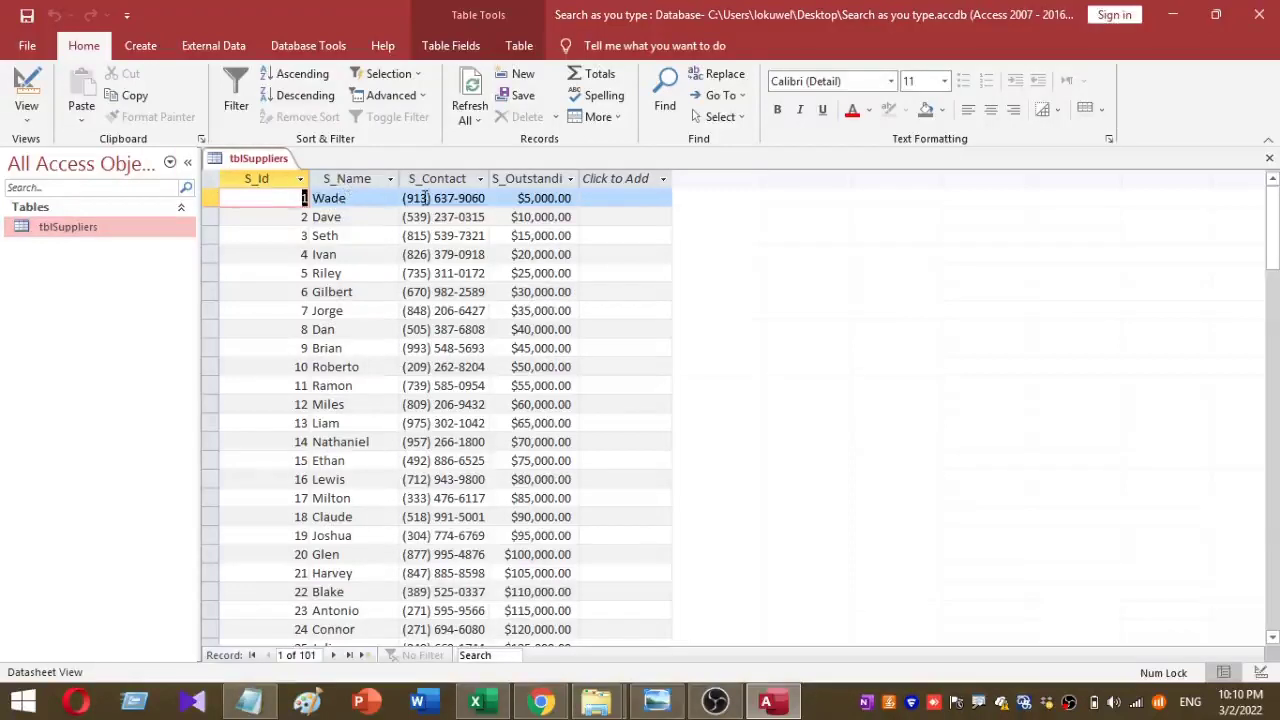
{"action": "right_click", "coordinate": [216, 160]}
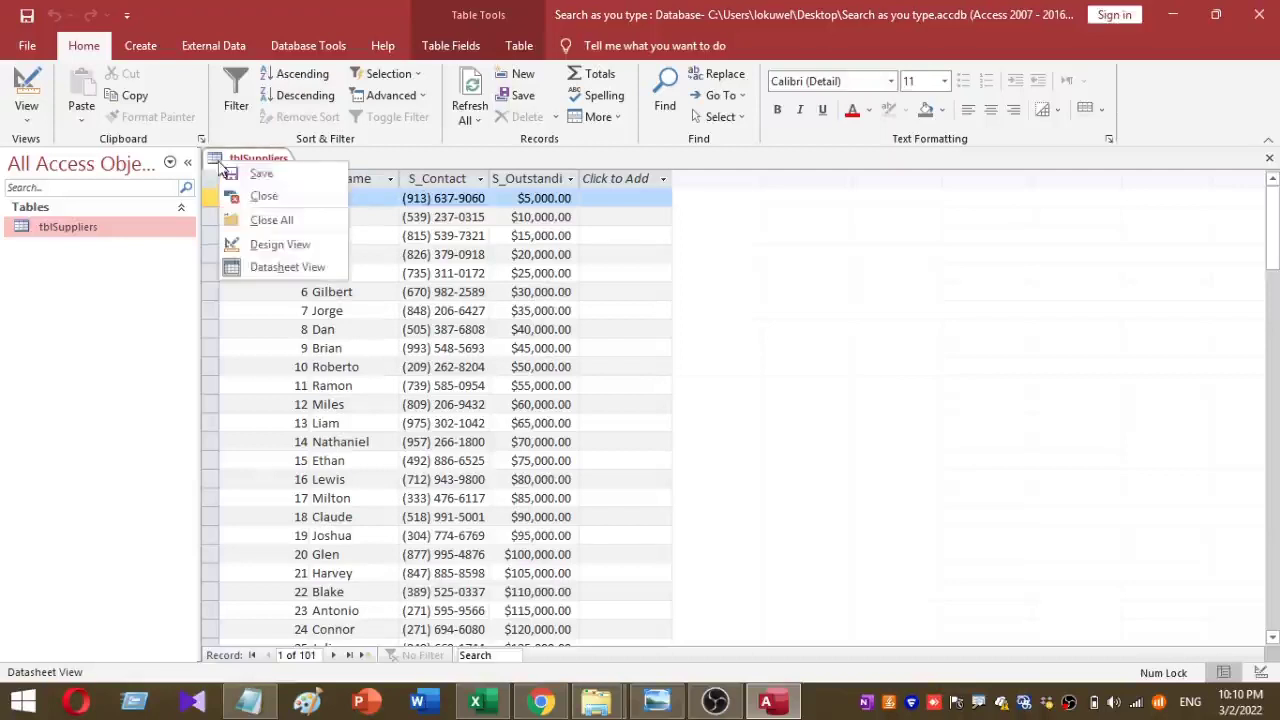
{"action": "left_click", "coordinate": [245, 195]}
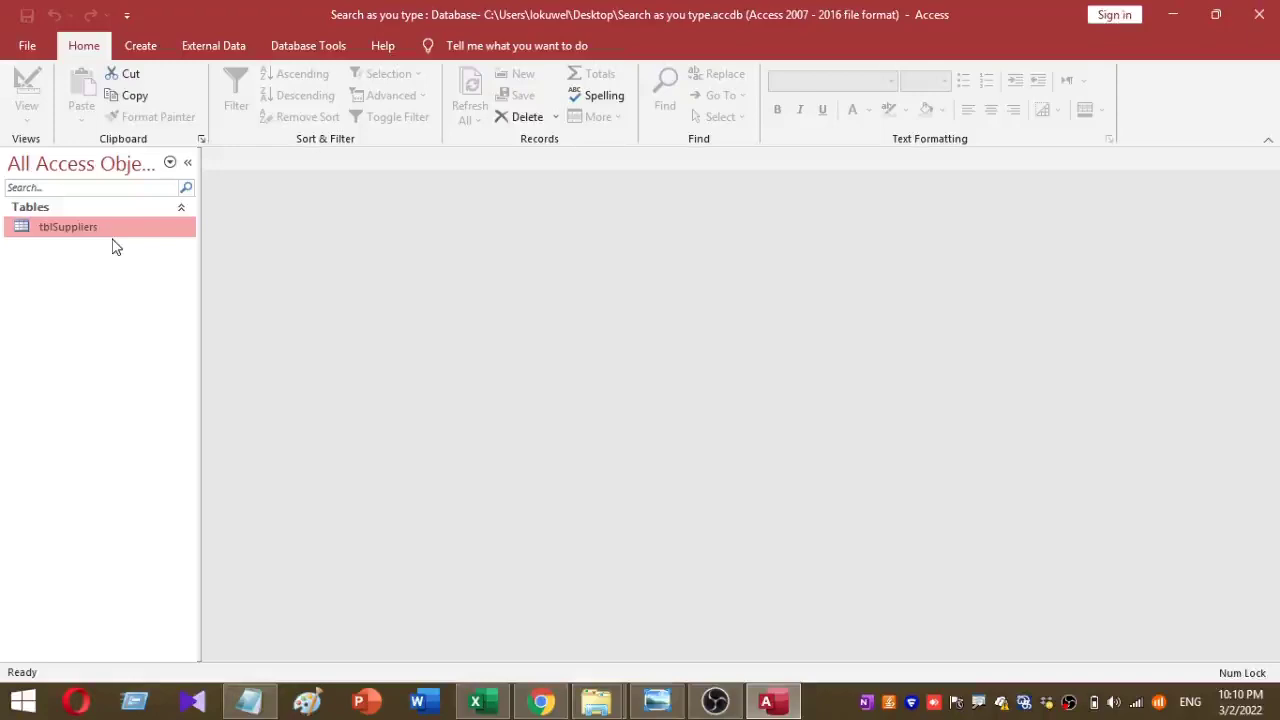
Step: Create a new query in Query Design based on tblSuppliers and switch it to SQL view
{"action": "left_click", "coordinate": [145, 50]}
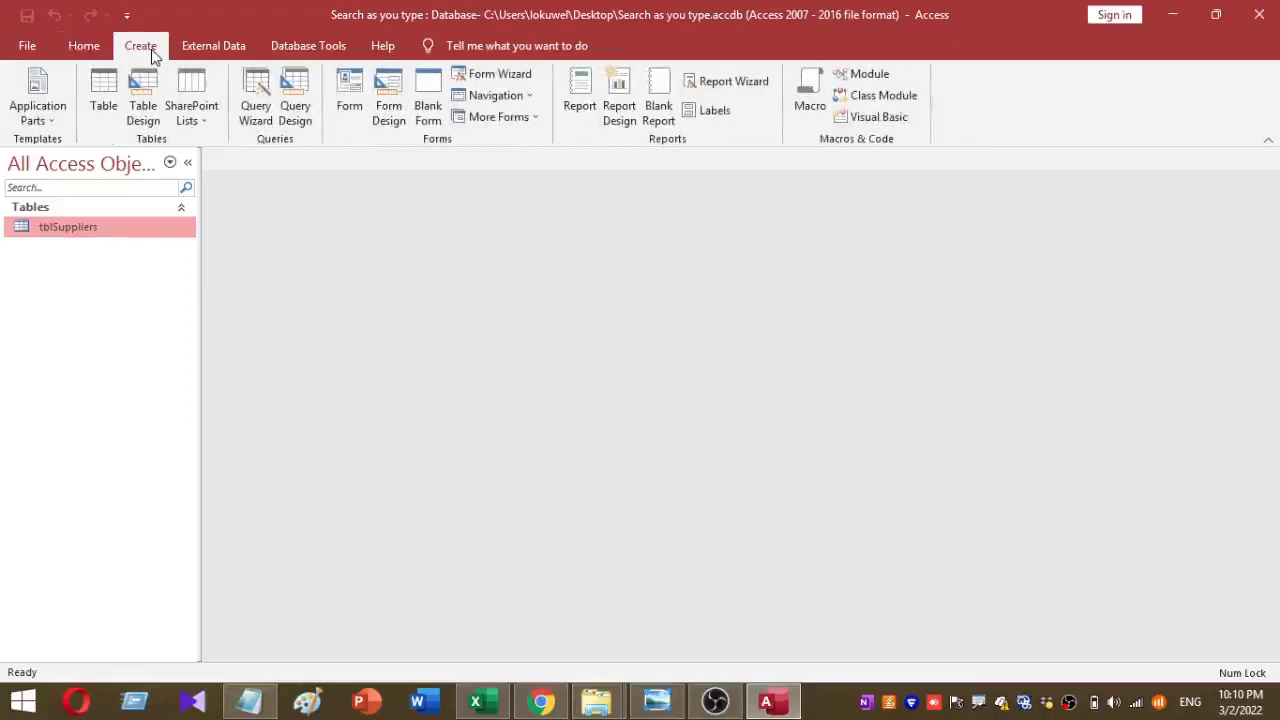
{"action": "left_click", "coordinate": [303, 108]}
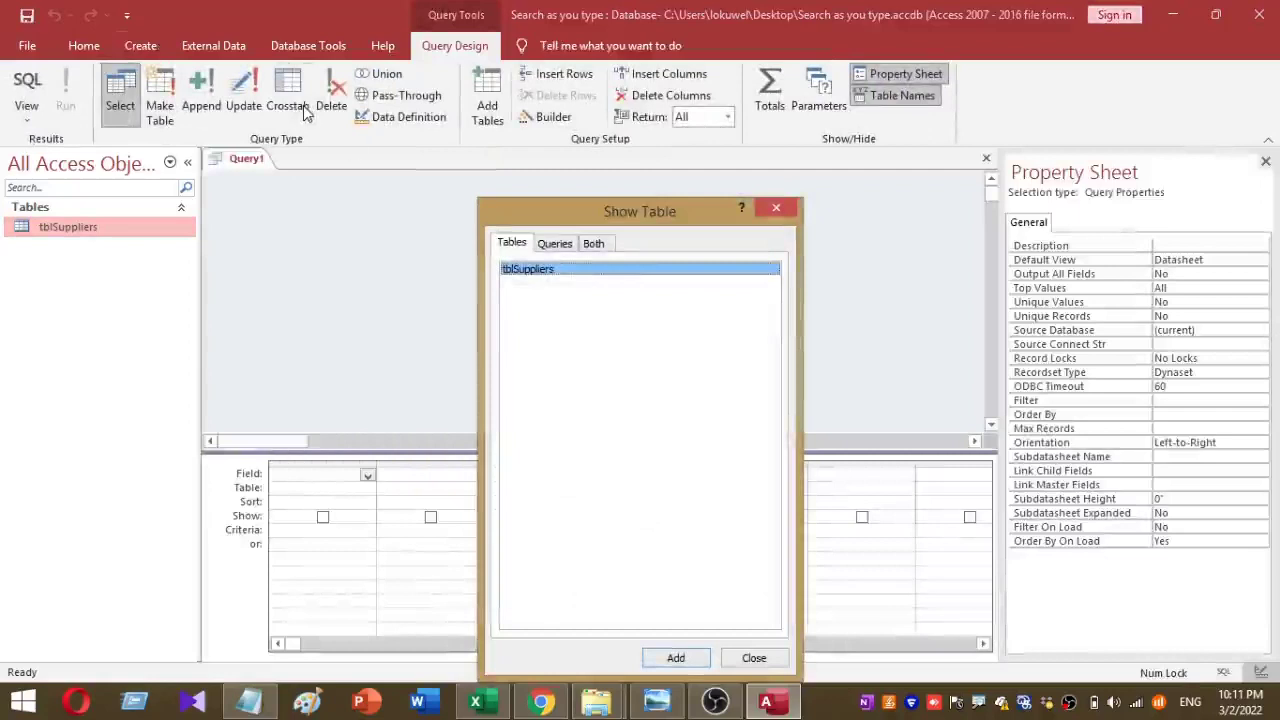
{"action": "left_click_drag", "start_coordinate": [553, 217], "coordinate": [506, 162]}
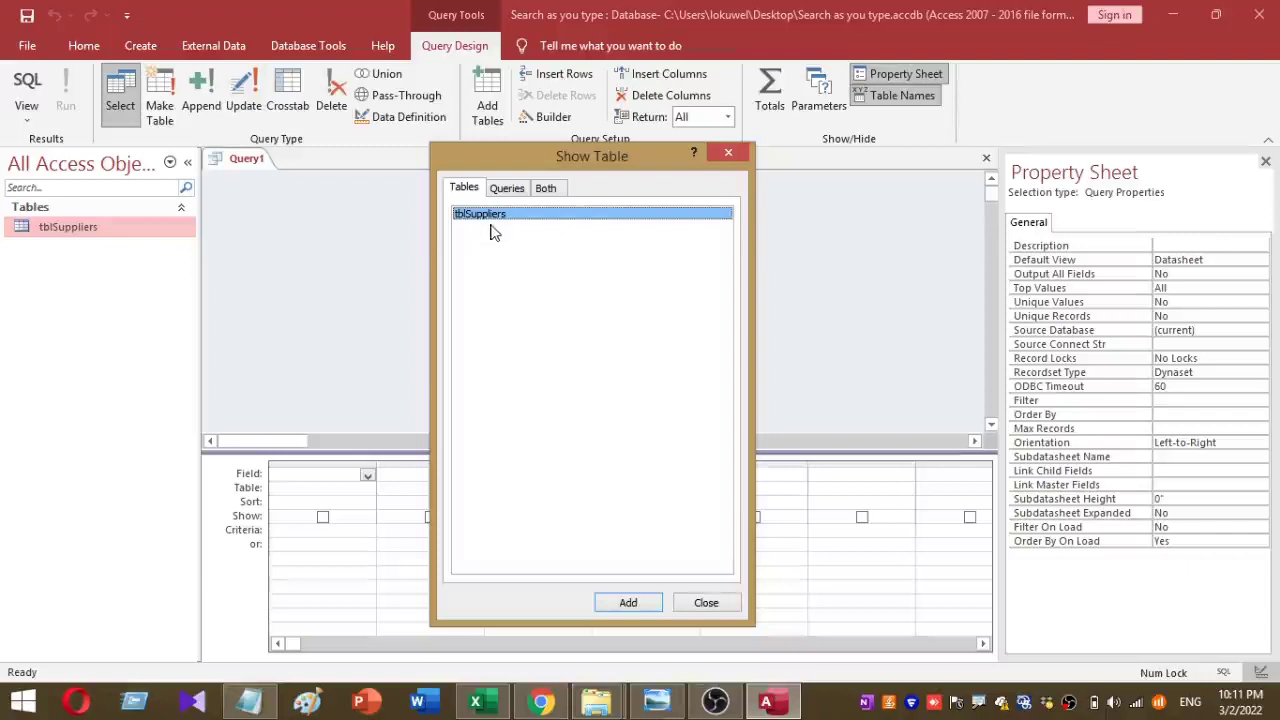
{"action": "left_click", "coordinate": [628, 603]}
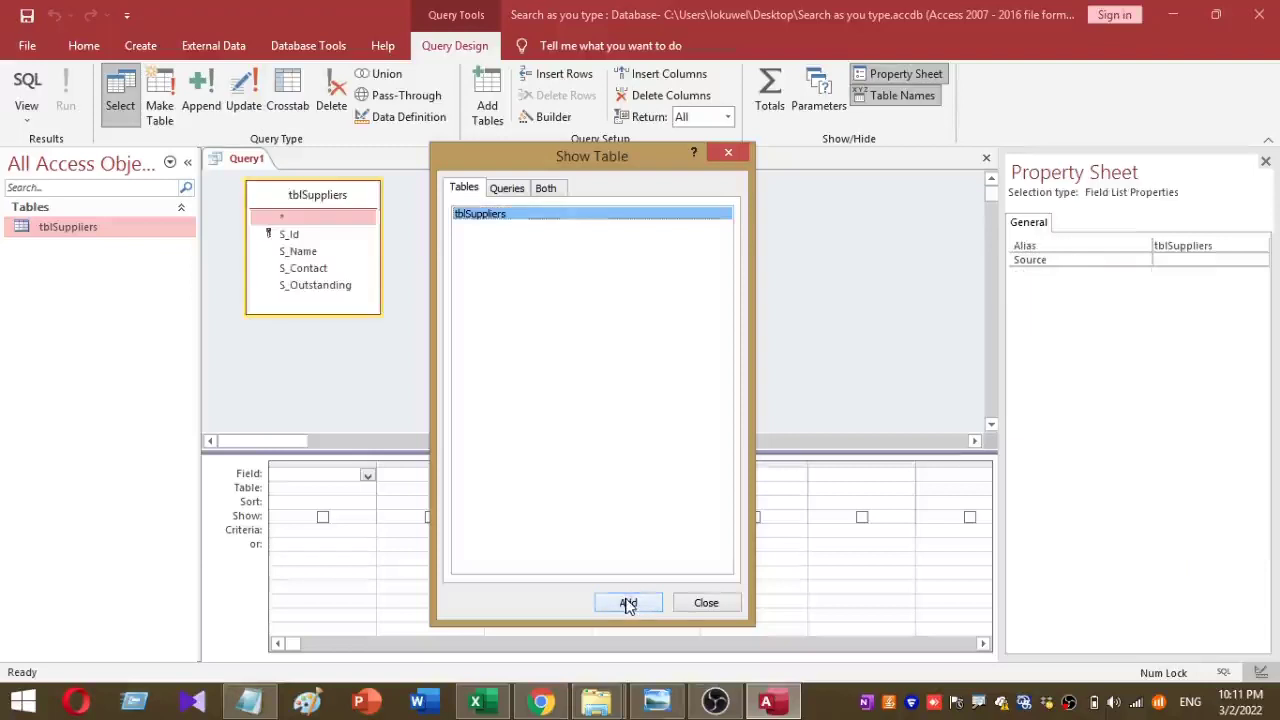
{"action": "left_click", "coordinate": [708, 604]}
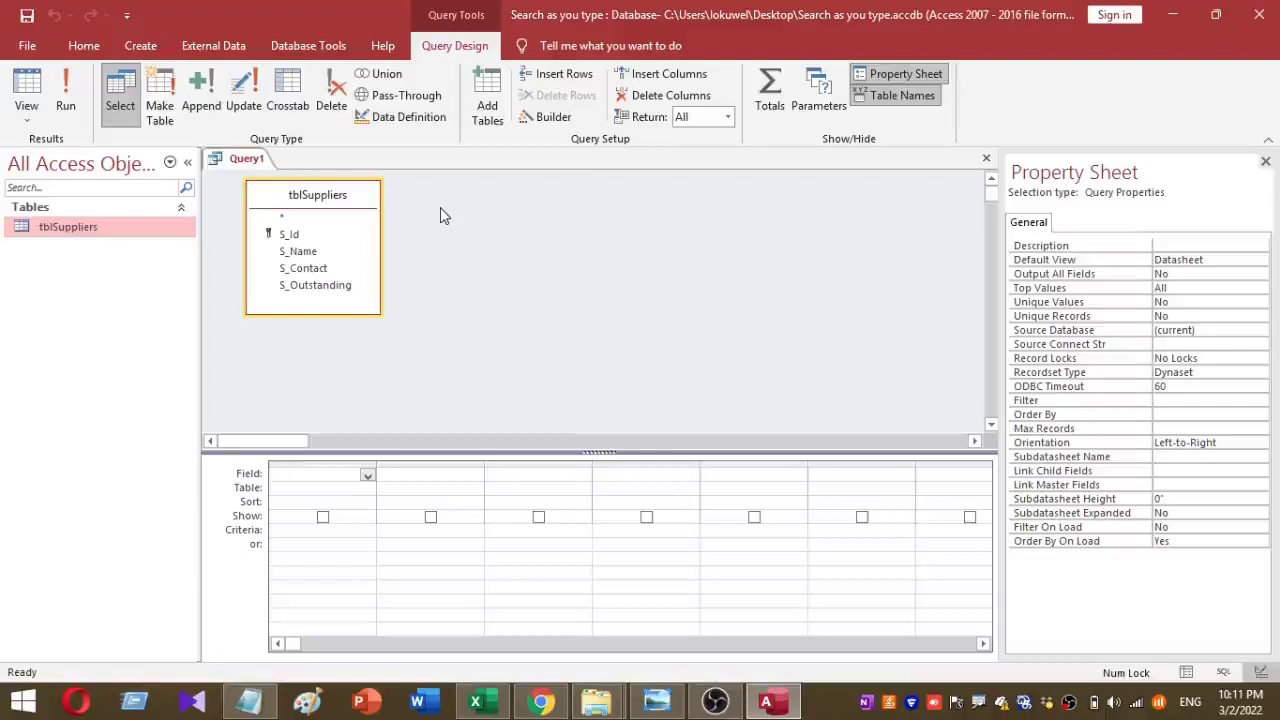
{"action": "right_click", "coordinate": [506, 252]}
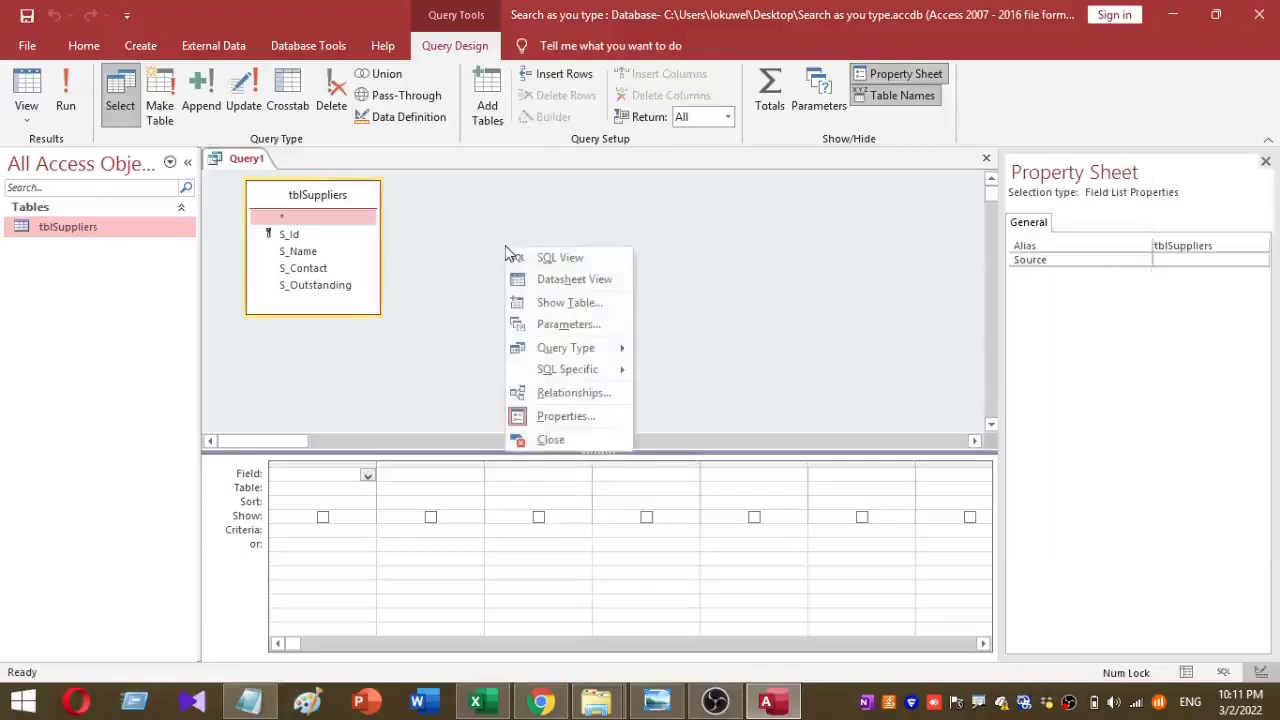
{"action": "left_click", "coordinate": [607, 257]}
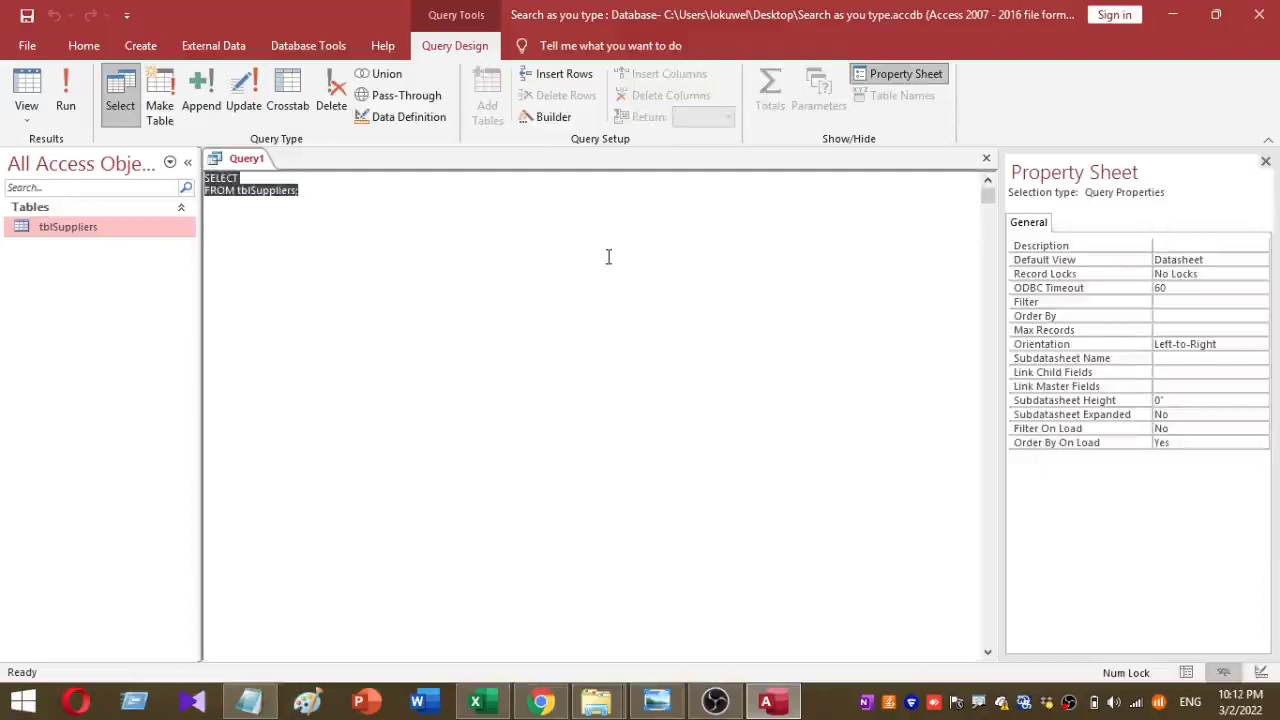
Step: Switch to File Explorer, open the sql text file in the "Search as you type" folder, and copy its entire SELECT statement
{"action": "key", "text": "alt+Tab"}
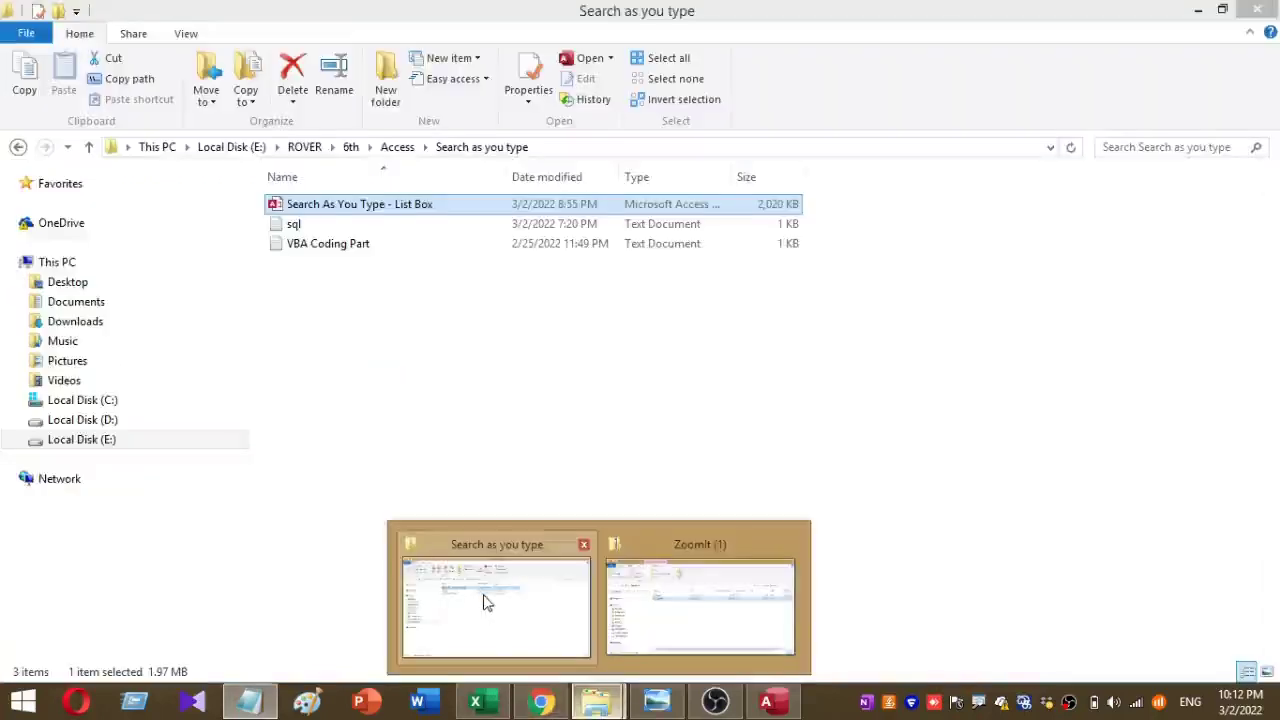
{"action": "left_click", "coordinate": [483, 603]}
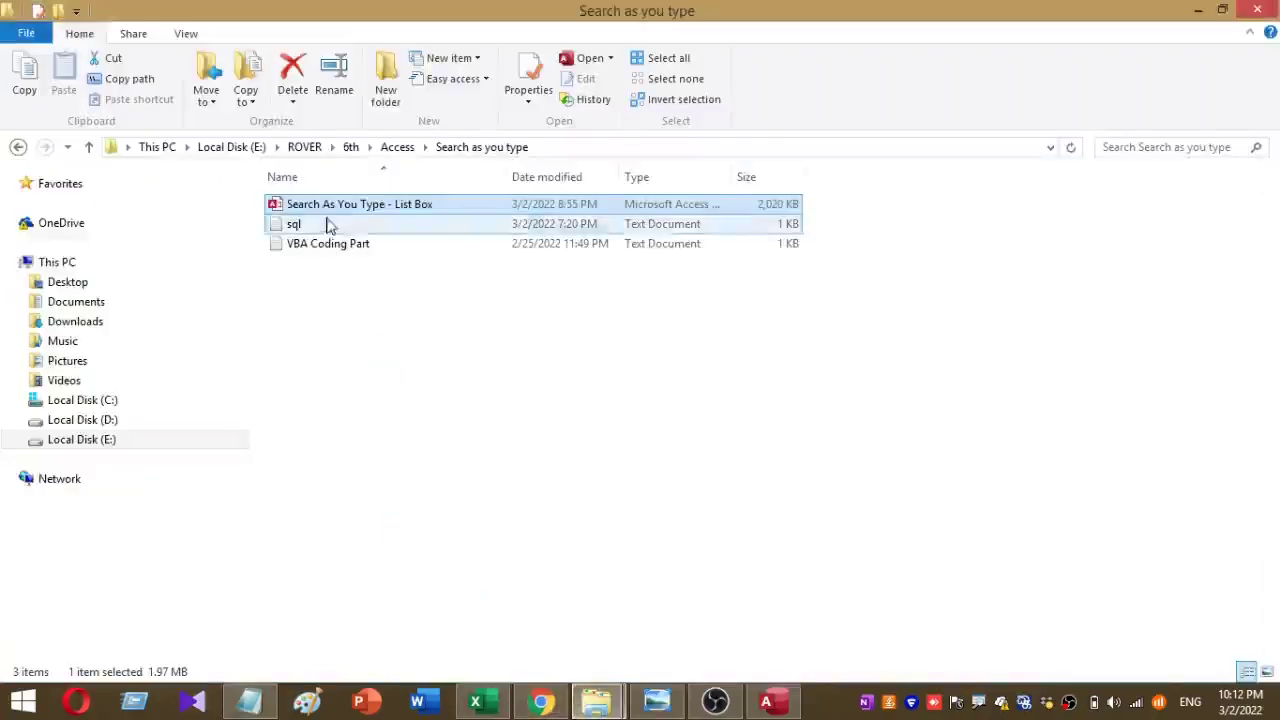
{"action": "double_click", "coordinate": [300, 224]}
{"action": "left_click_drag", "start_coordinate": [301, 132], "coordinate": [298, 132]}
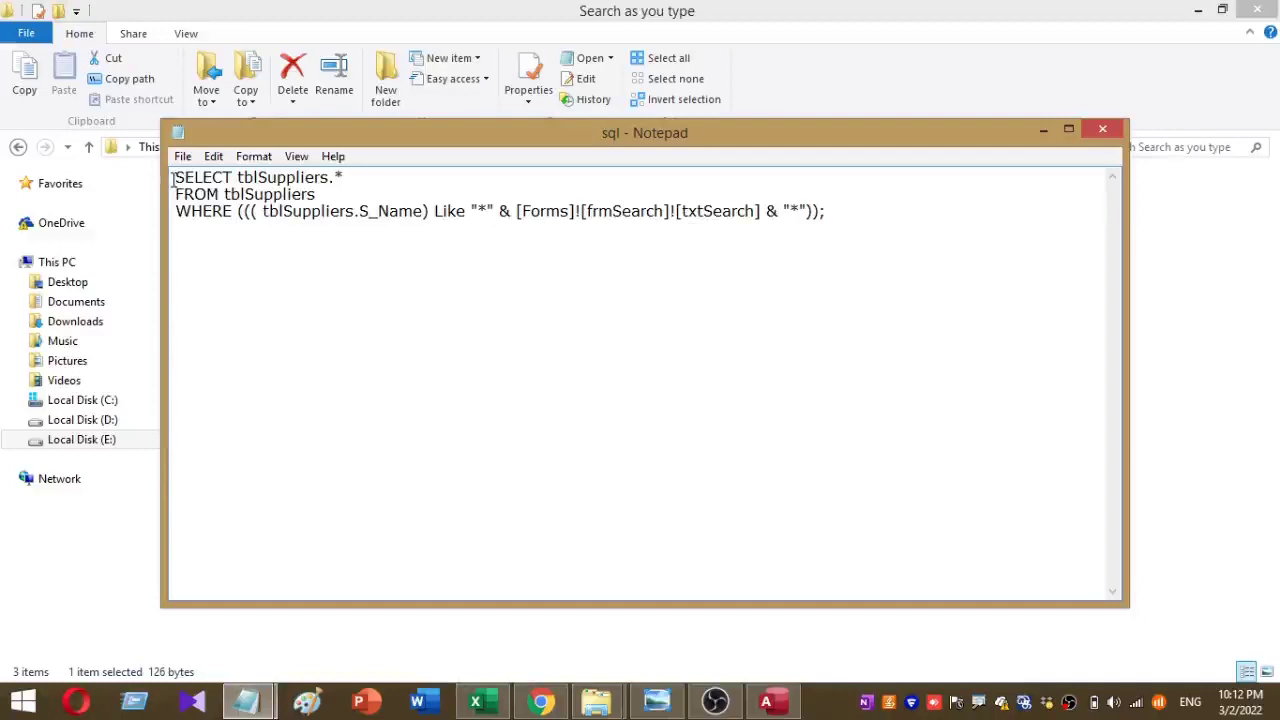
{"action": "left_click_drag", "start_coordinate": [173, 178], "coordinate": [669, 223]}
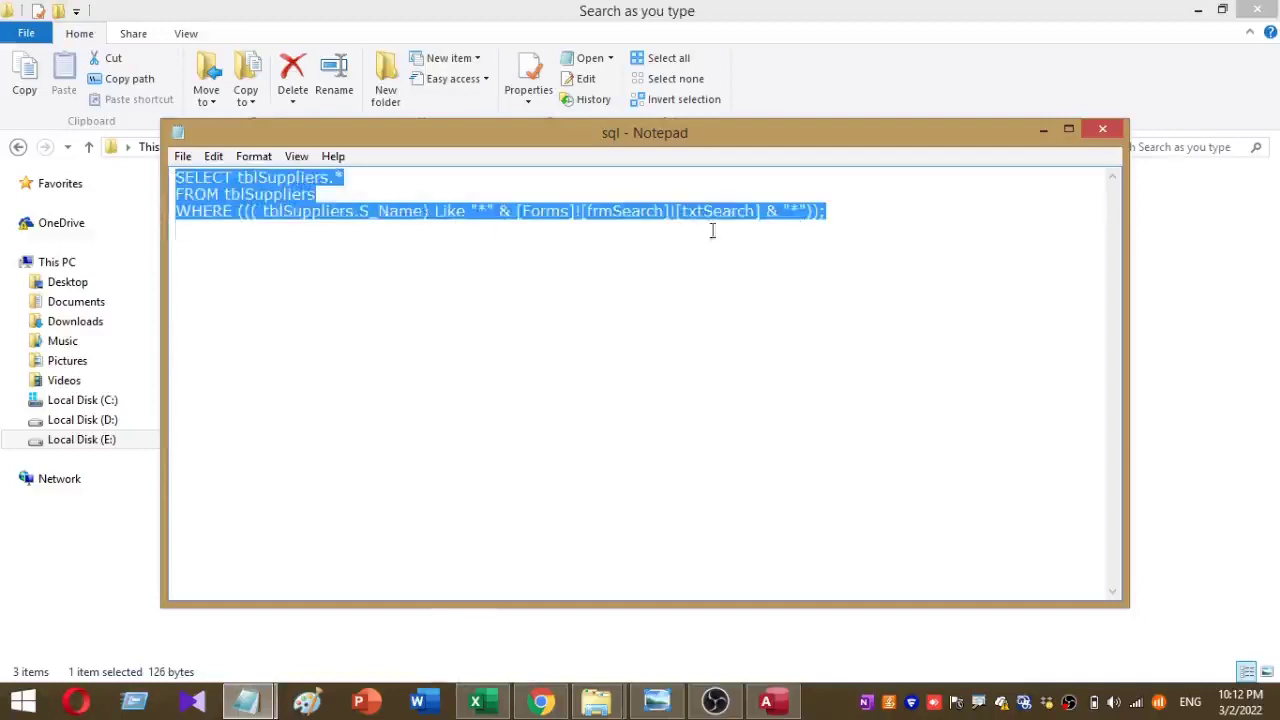
{"action": "right_click", "coordinate": [210, 175]}
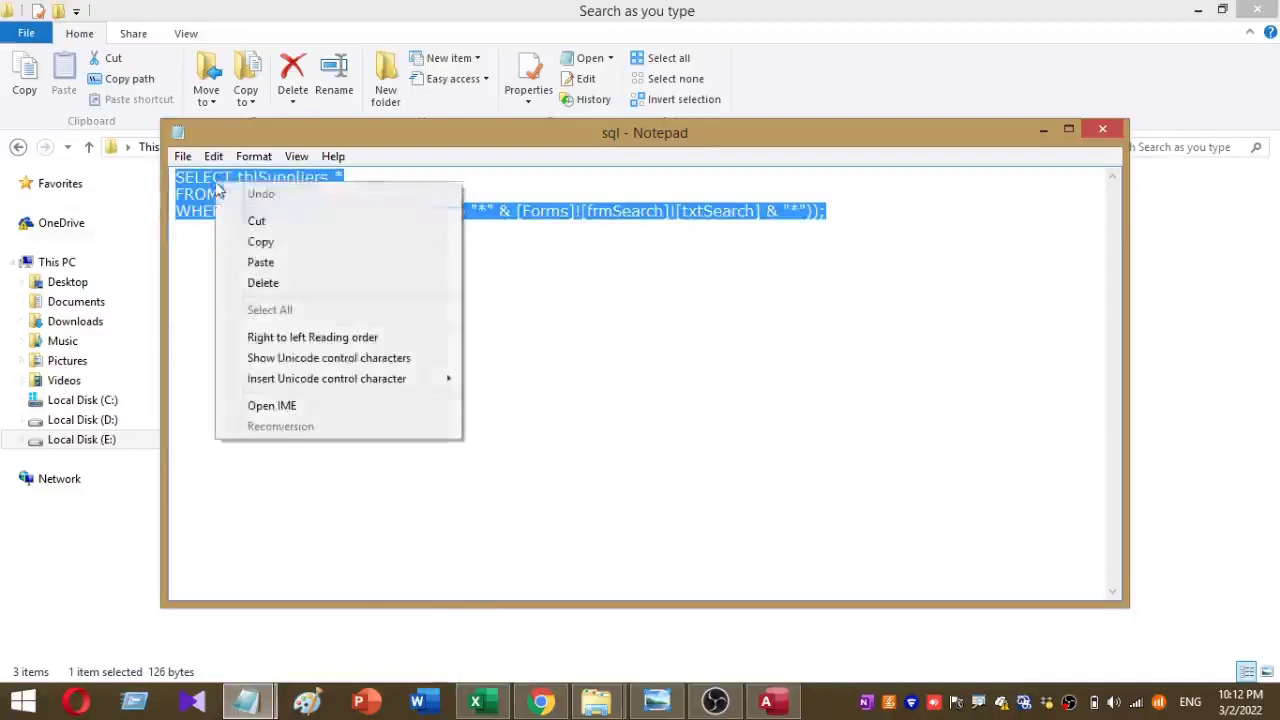
{"action": "left_click", "coordinate": [263, 243]}
{"action": "left_click", "coordinate": [1043, 130]}
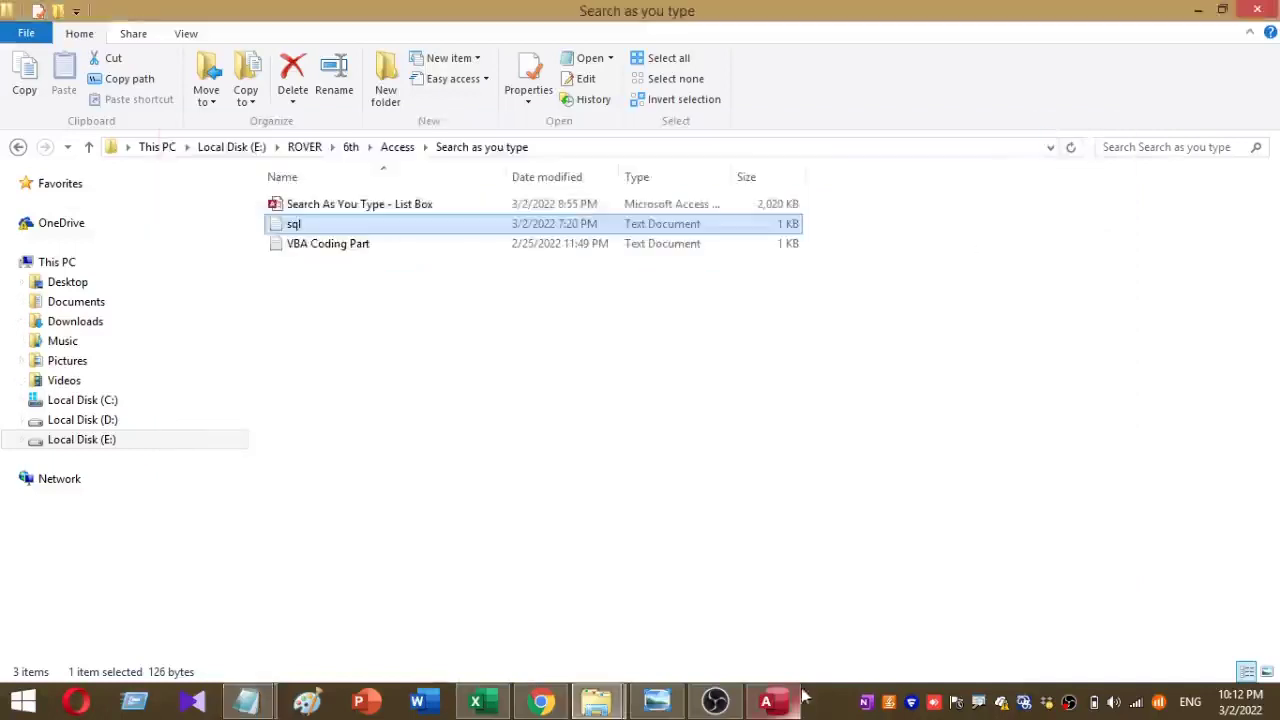
Step: Back in Access, replace the query's SQL with the copied statement filtering S_Name with Like "*" & [Forms]![frmSearch]![txtSearch] & "*"
{"action": "left_click", "coordinate": [767, 703]}
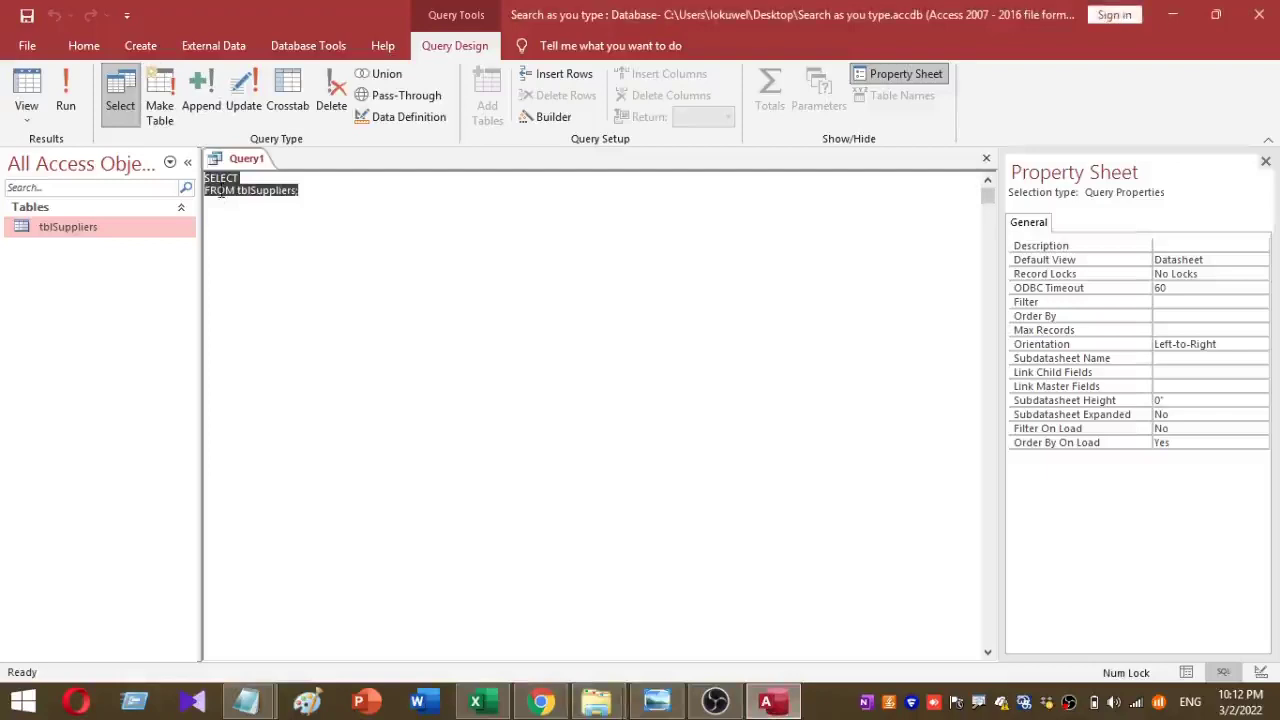
{"action": "right_click", "coordinate": [220, 190]}
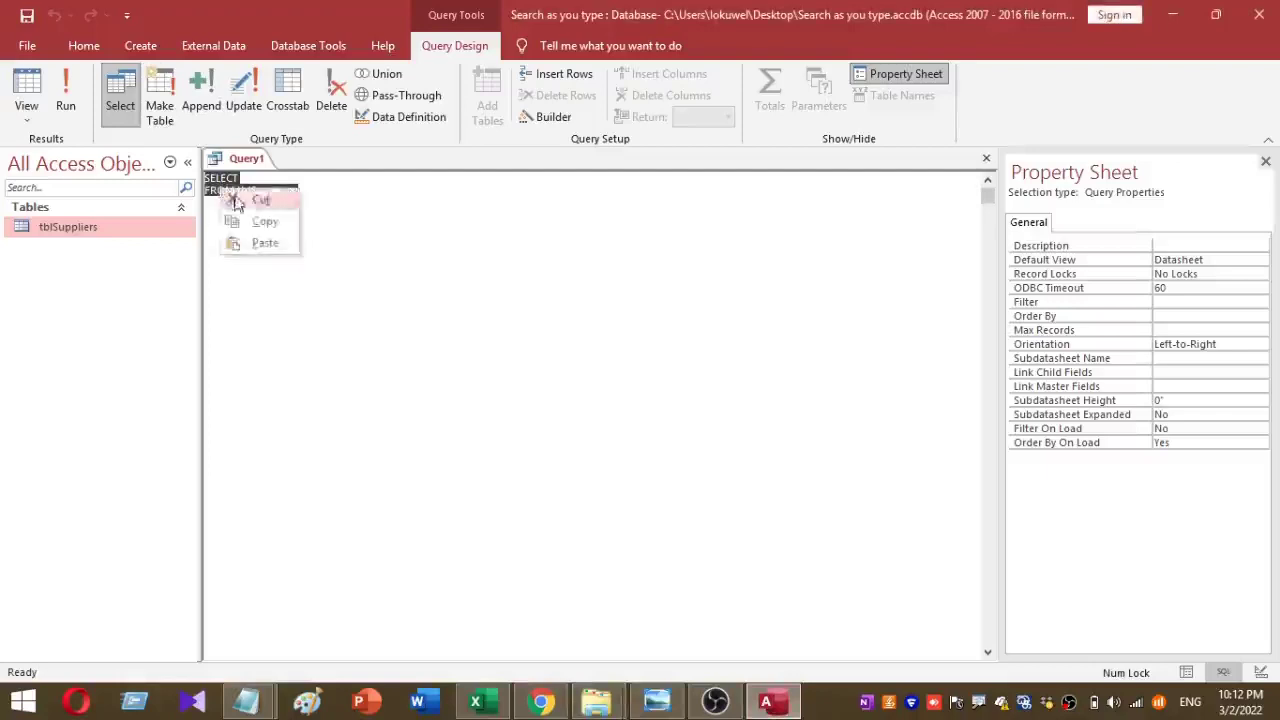
{"action": "left_click", "coordinate": [257, 246]}
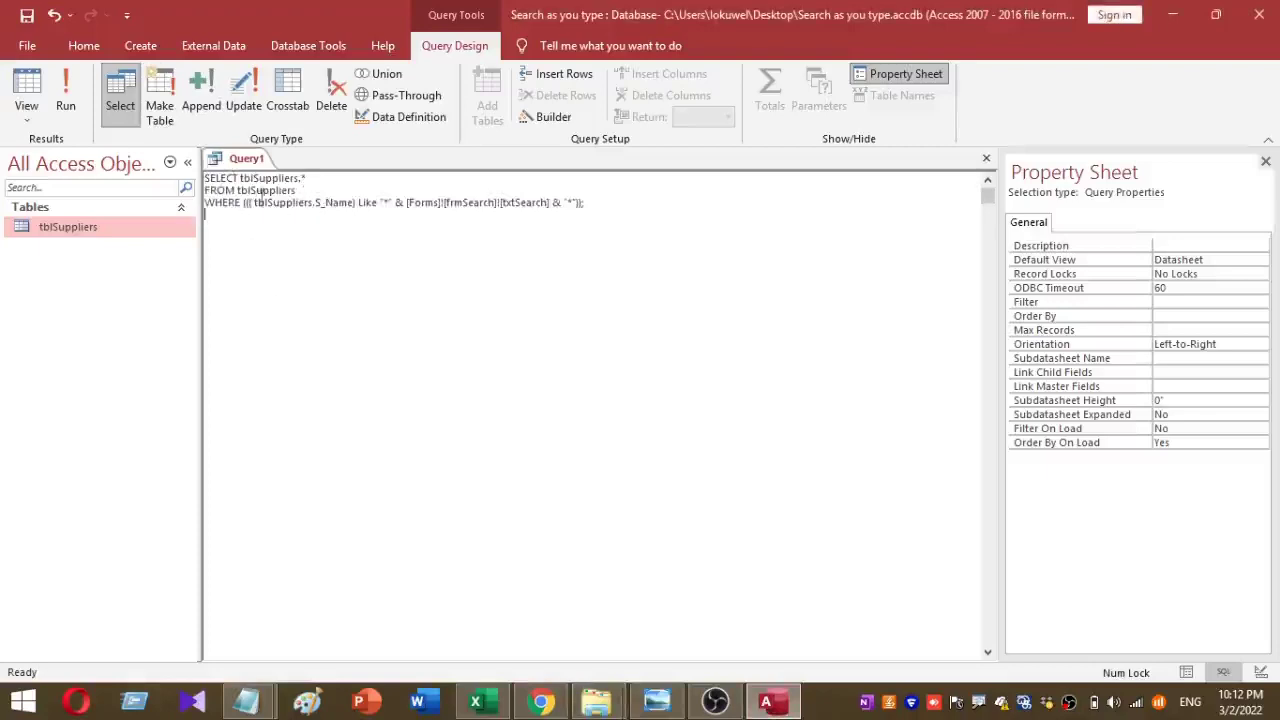
{"action": "left_click_drag", "start_coordinate": [240, 178], "coordinate": [295, 178]}
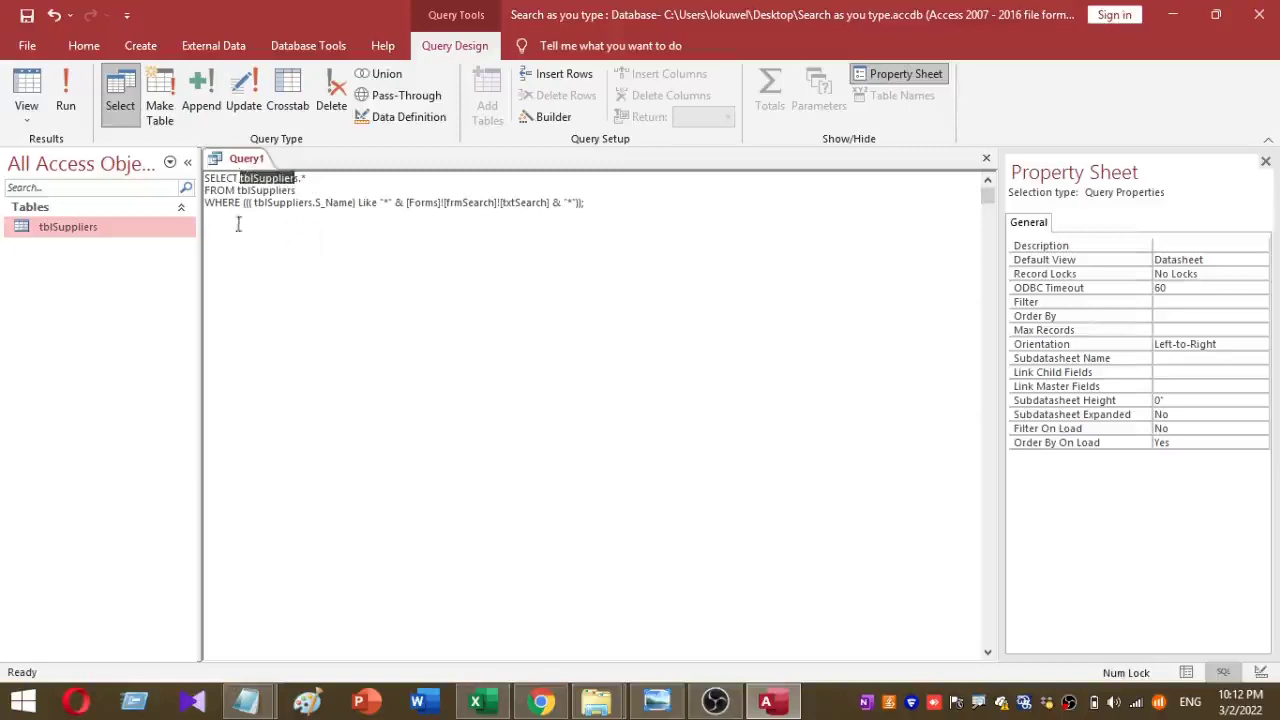
{"action": "left_click_drag", "start_coordinate": [355, 203], "coordinate": [600, 206]}
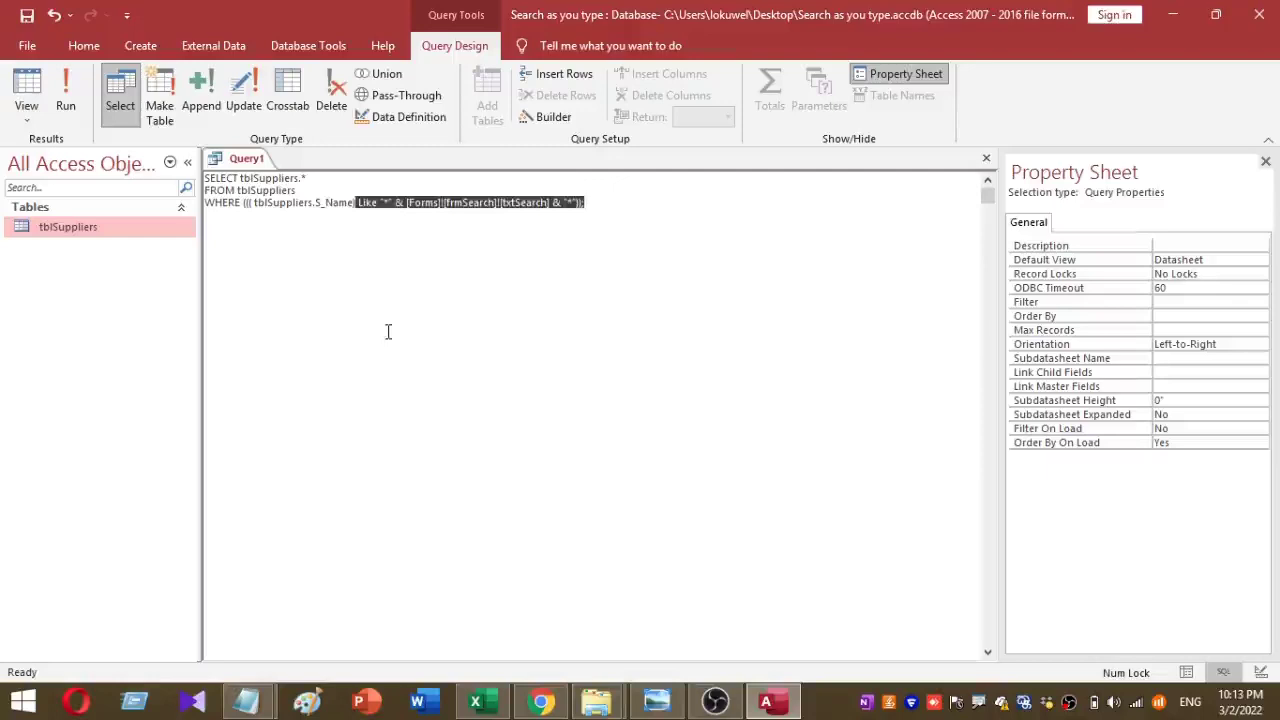
Step: Save the query as qrySearch
{"action": "left_click", "coordinate": [27, 16]}
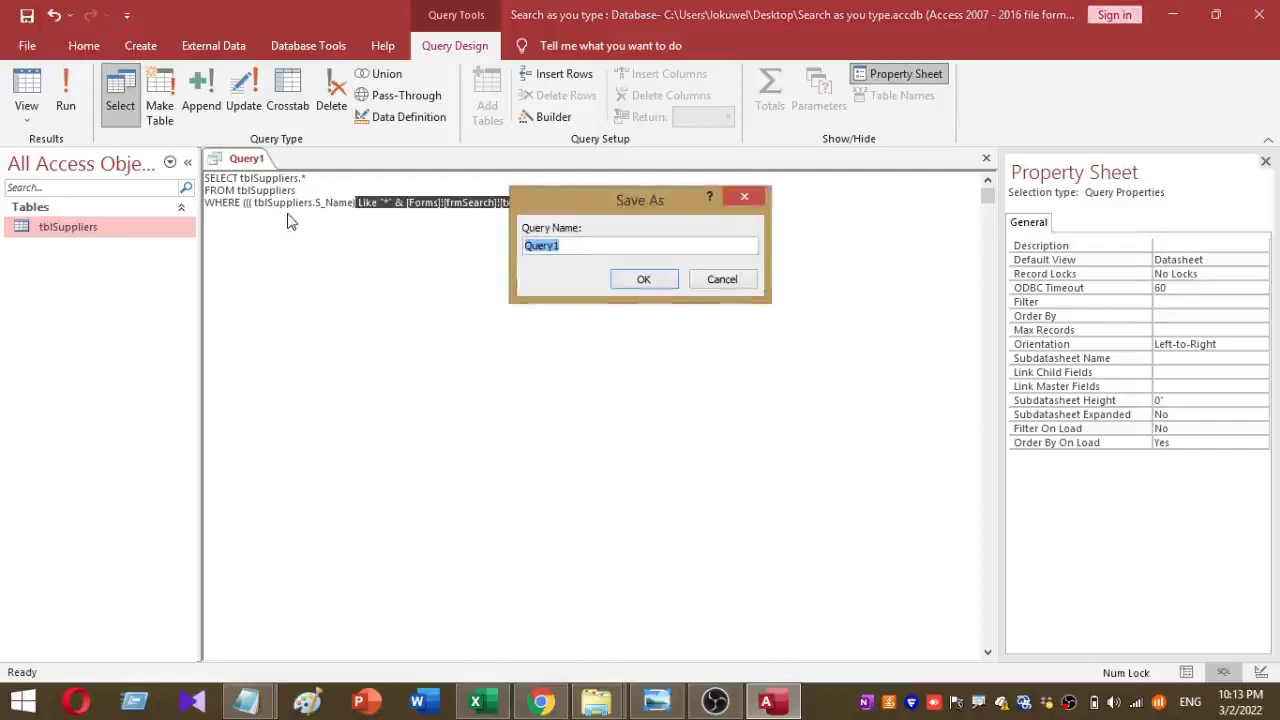
{"action": "type", "text": "qrySearch"}
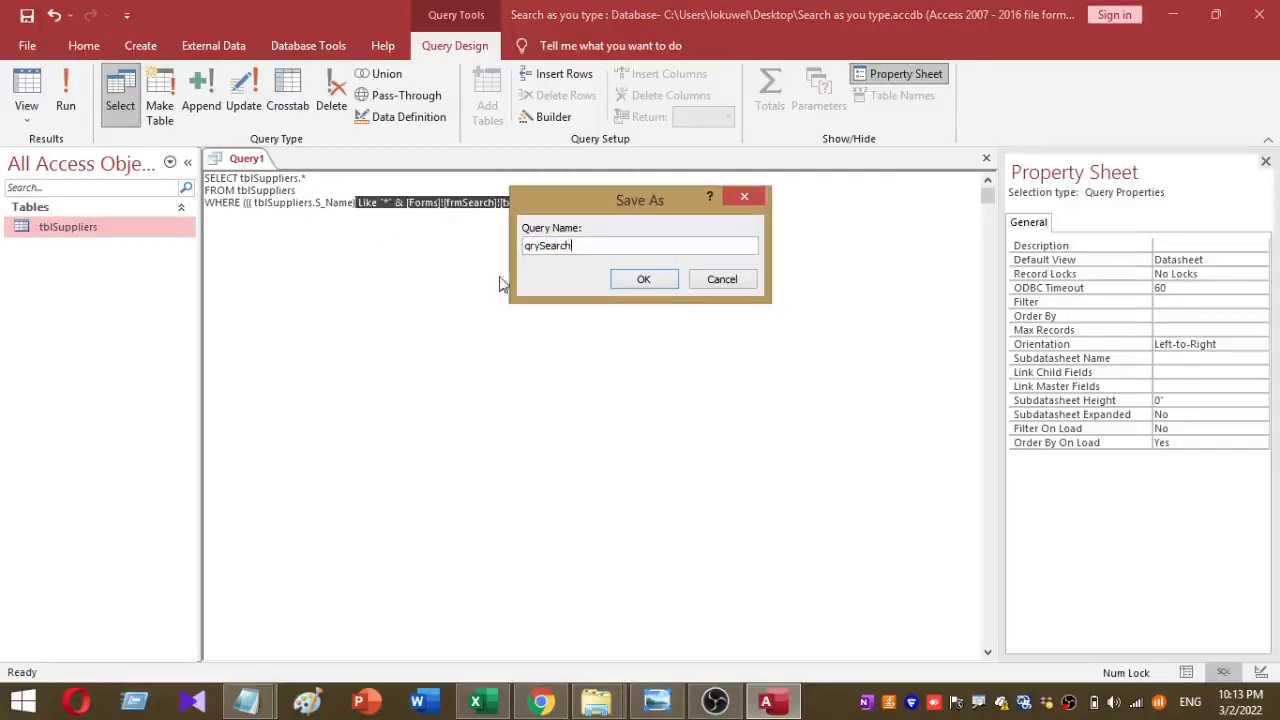
{"action": "left_click", "coordinate": [618, 279]}
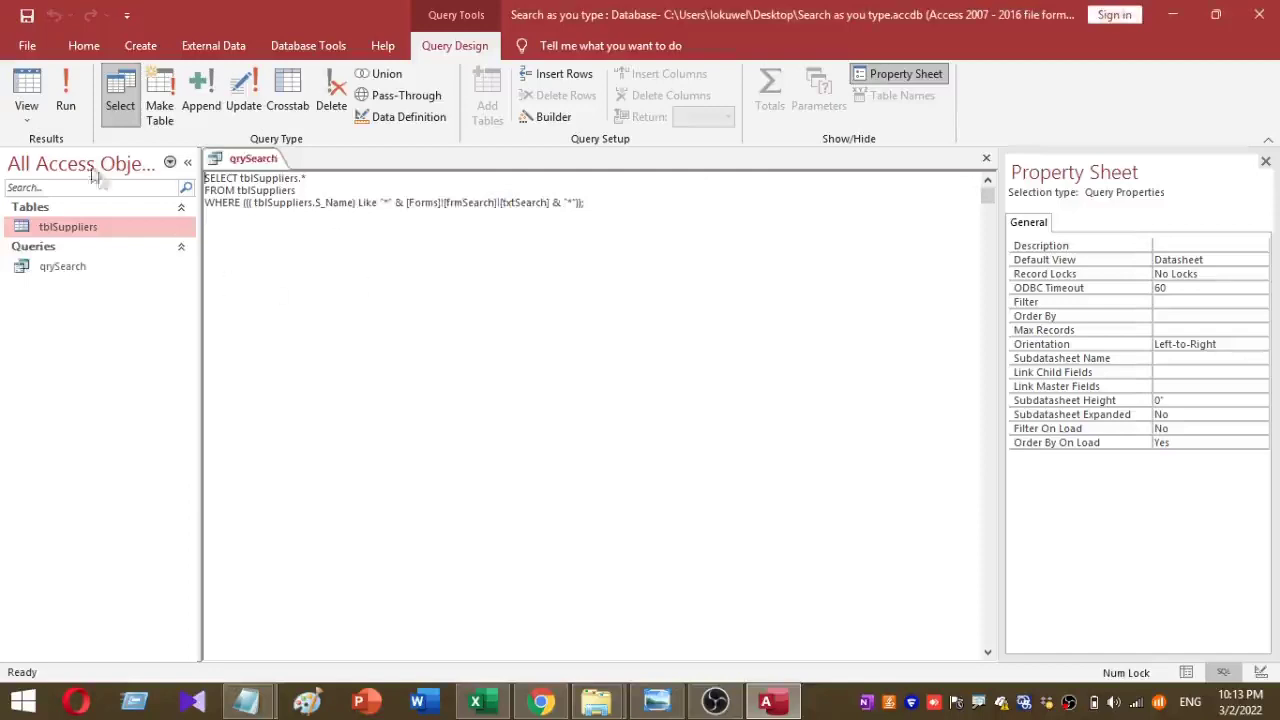
Step: Run qrySearch with a blank value for the Forms!frmSearch!txtSearch parameter to view its records, and close the query
{"action": "left_click", "coordinate": [65, 107]}
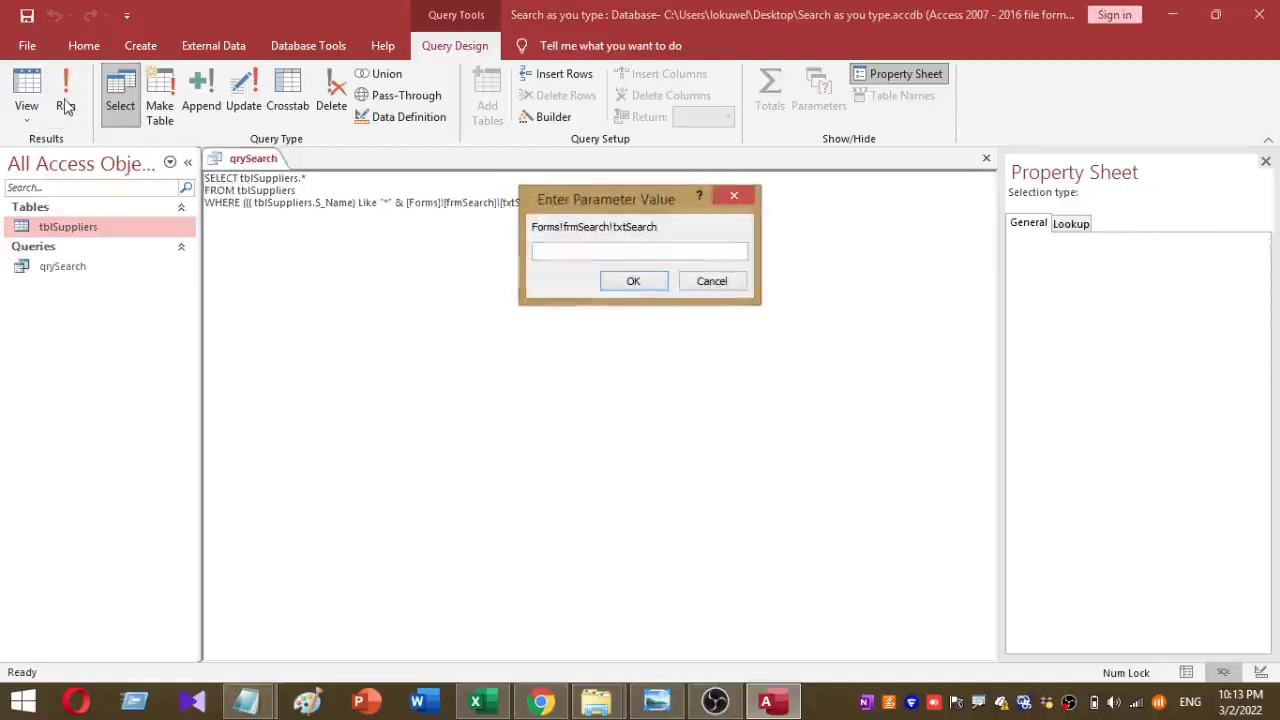
{"action": "left_click", "coordinate": [610, 279]}
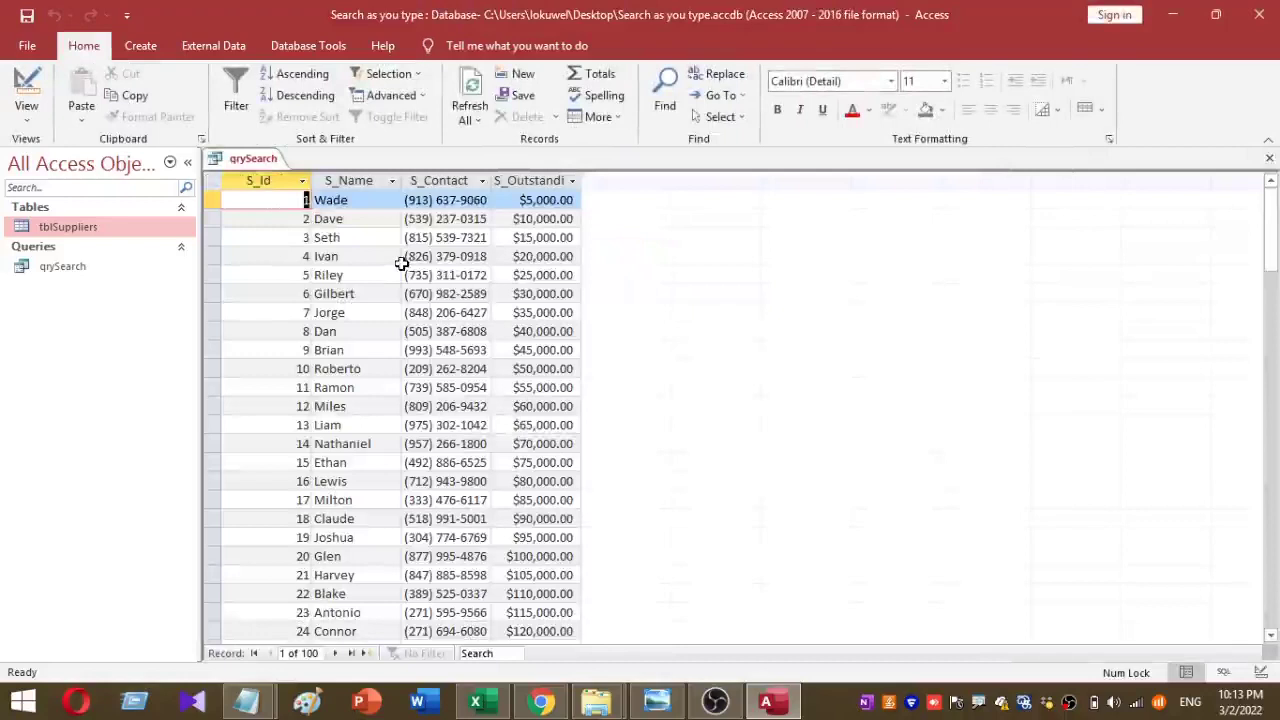
{"action": "right_click", "coordinate": [238, 165]}
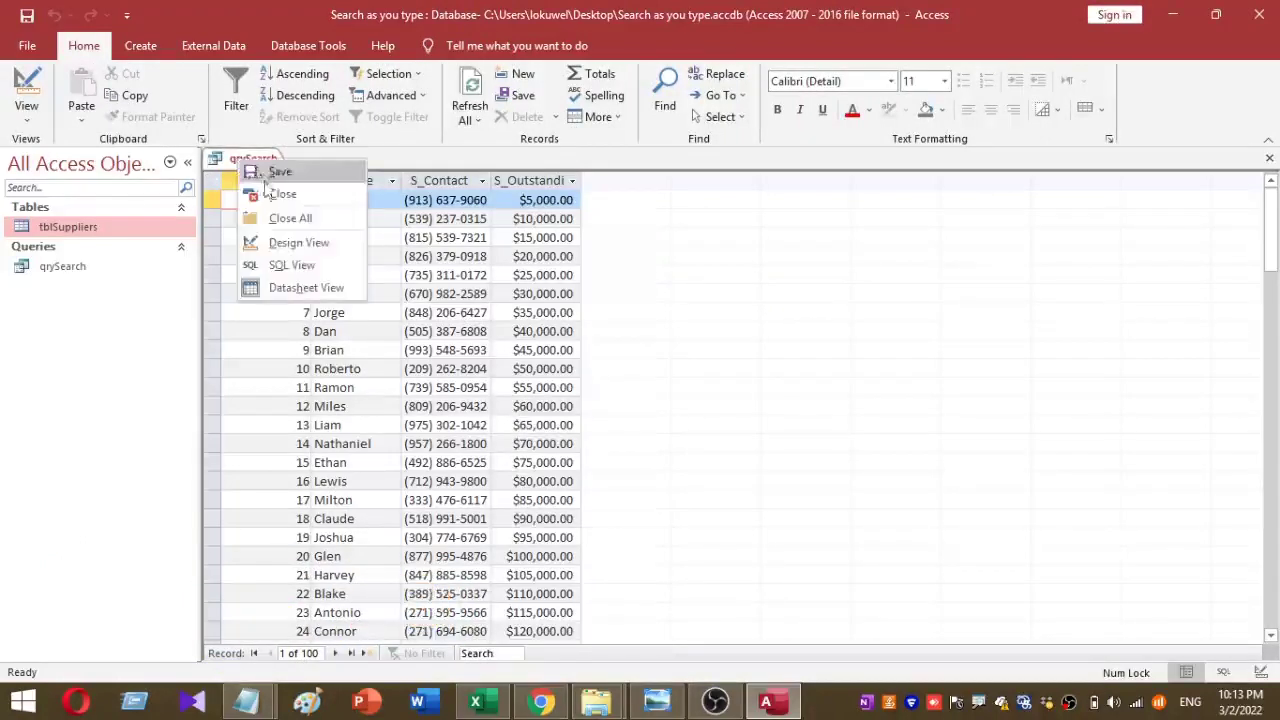
{"action": "left_click", "coordinate": [270, 193]}
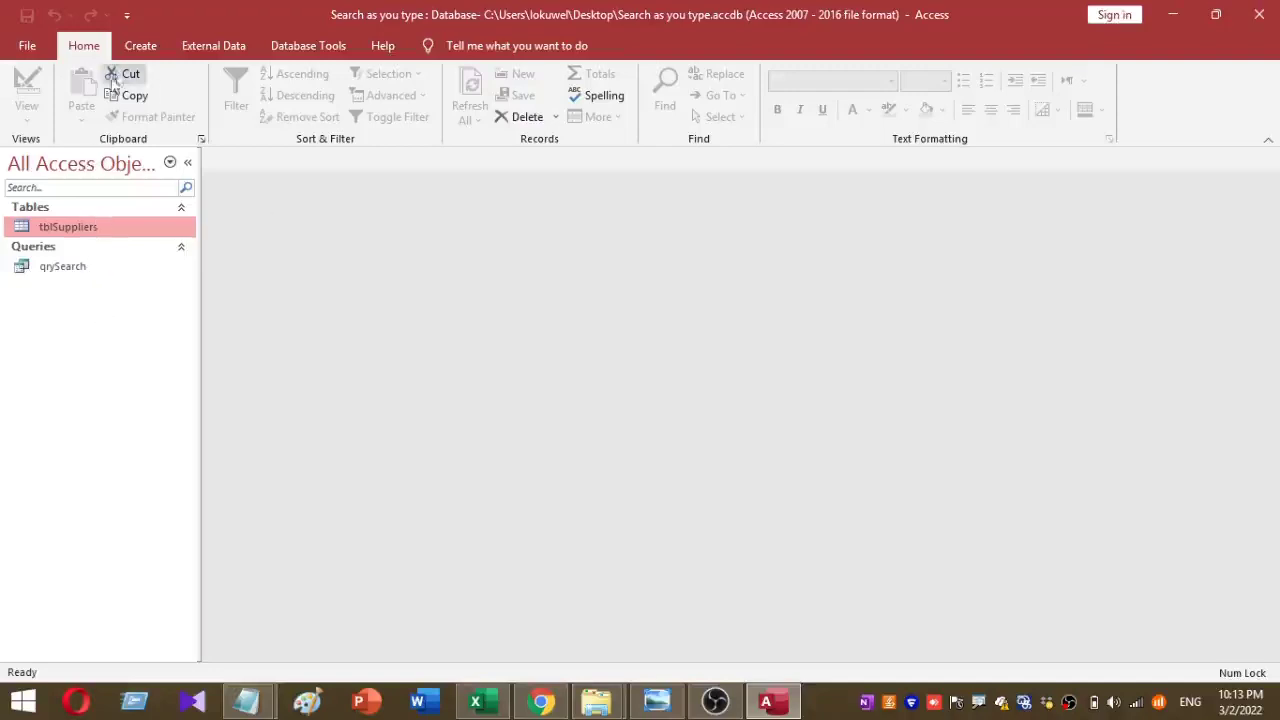
Step: Create a blank form and save it as frmSearch
{"action": "left_click", "coordinate": [133, 52]}
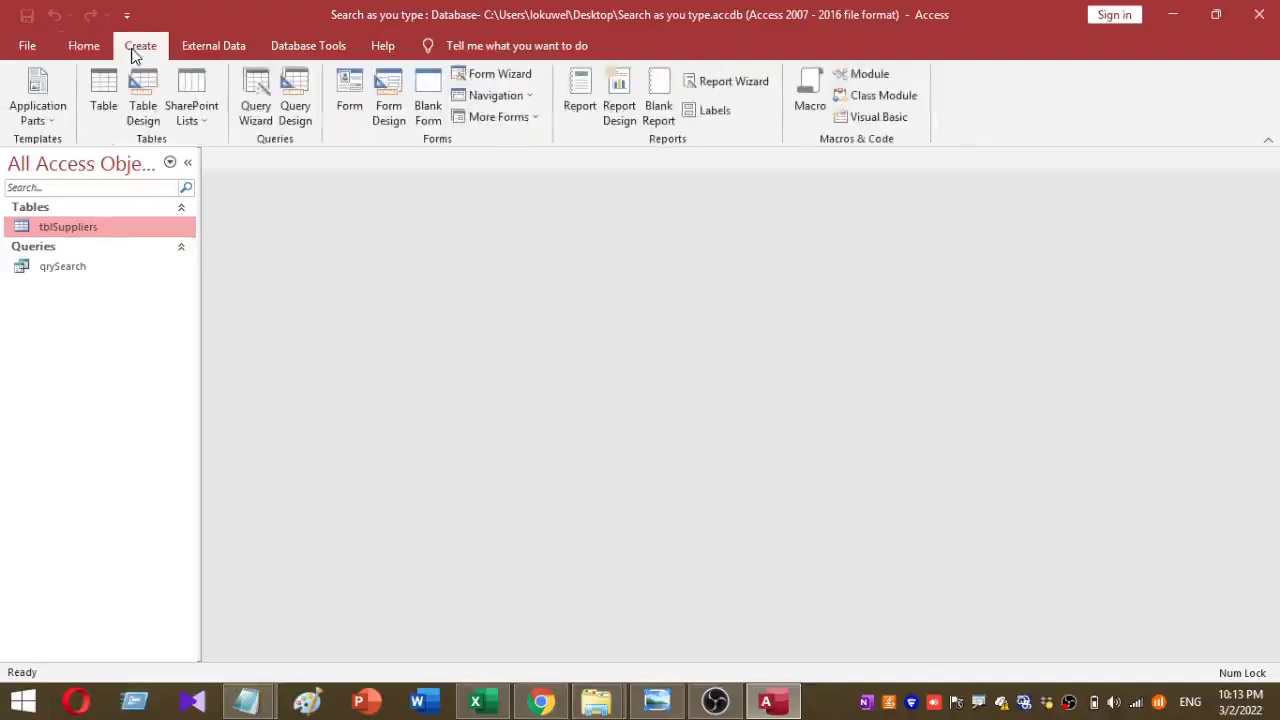
{"action": "left_click", "coordinate": [428, 105]}
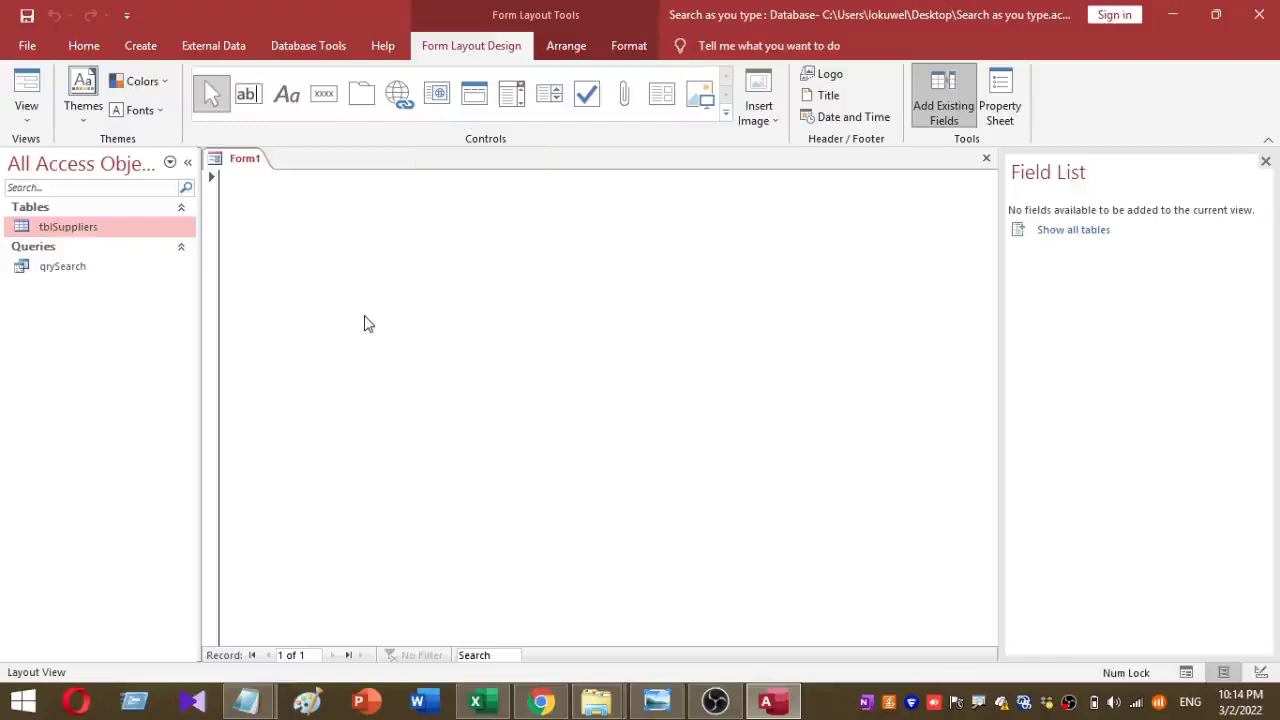
{"action": "left_click", "coordinate": [27, 15]}
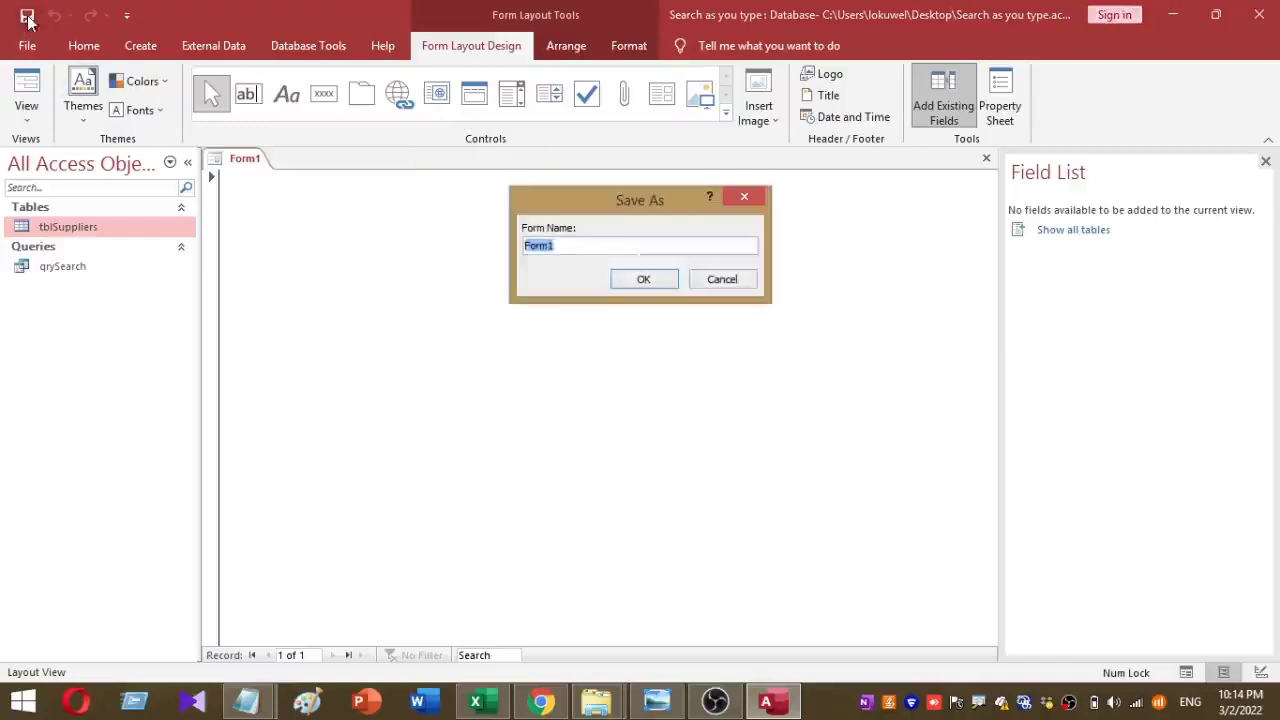
{"action": "type", "text": "fr"}
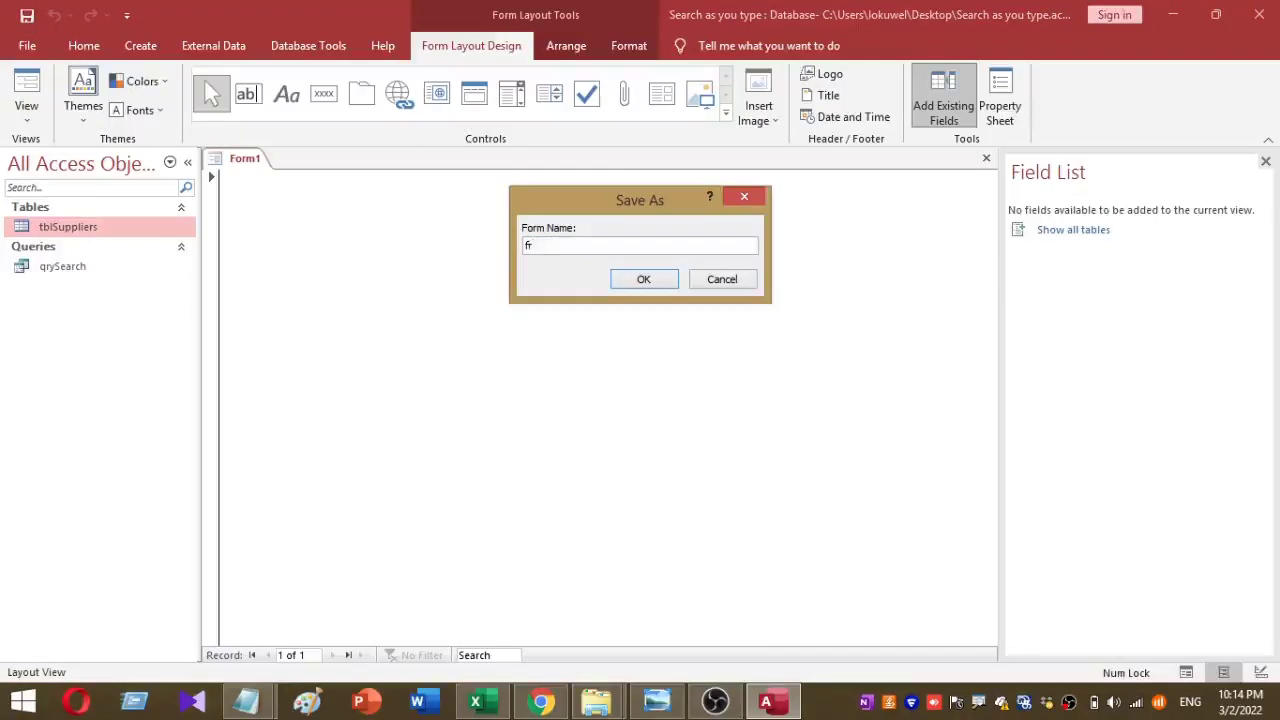
{"action": "type", "text": "mSearch"}
{"action": "key", "text": "Return"}
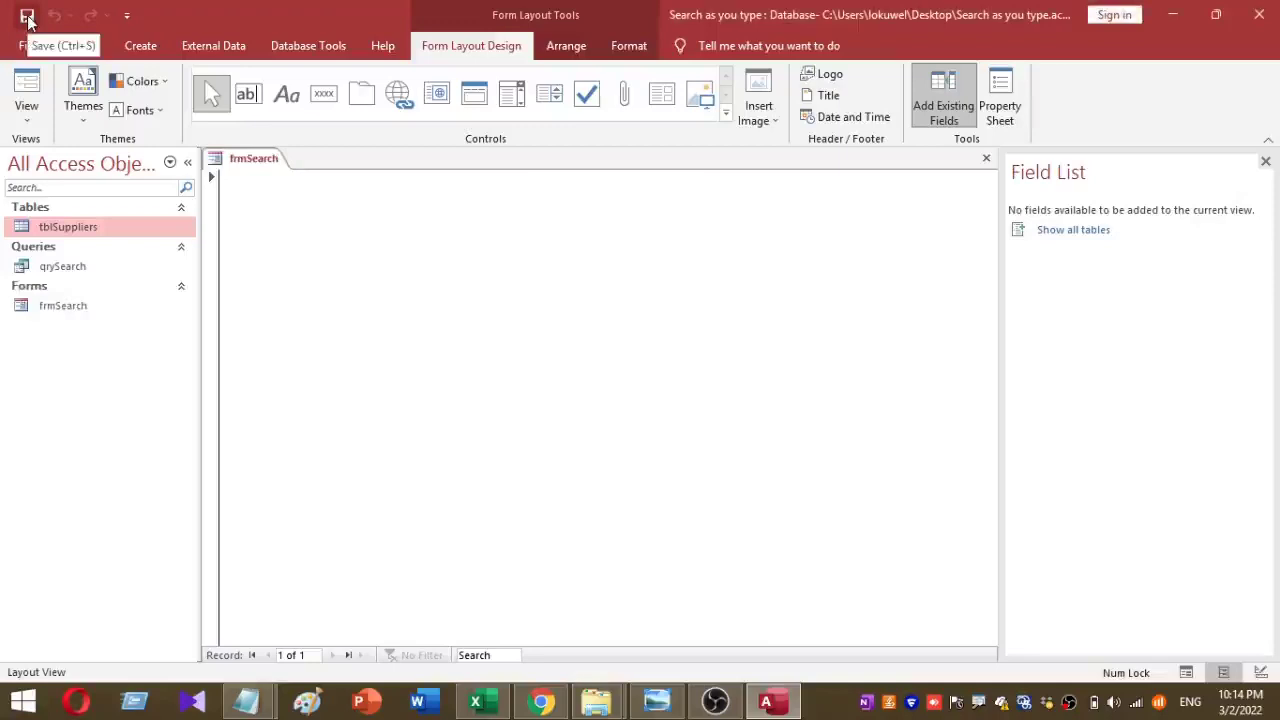
Step: In Design View, add a form header and footer to frmSearch and enlarge the header to about 1.17 inches high
{"action": "right_click", "coordinate": [268, 242]}
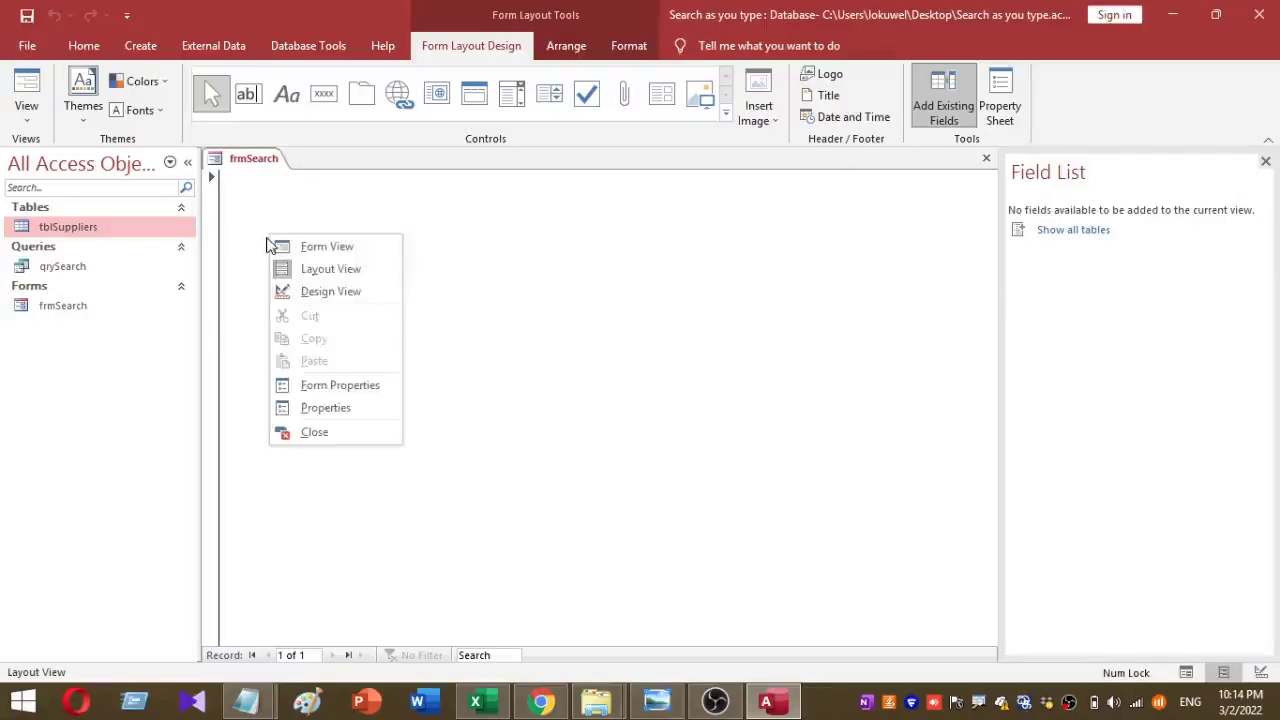
{"action": "left_click", "coordinate": [311, 292]}
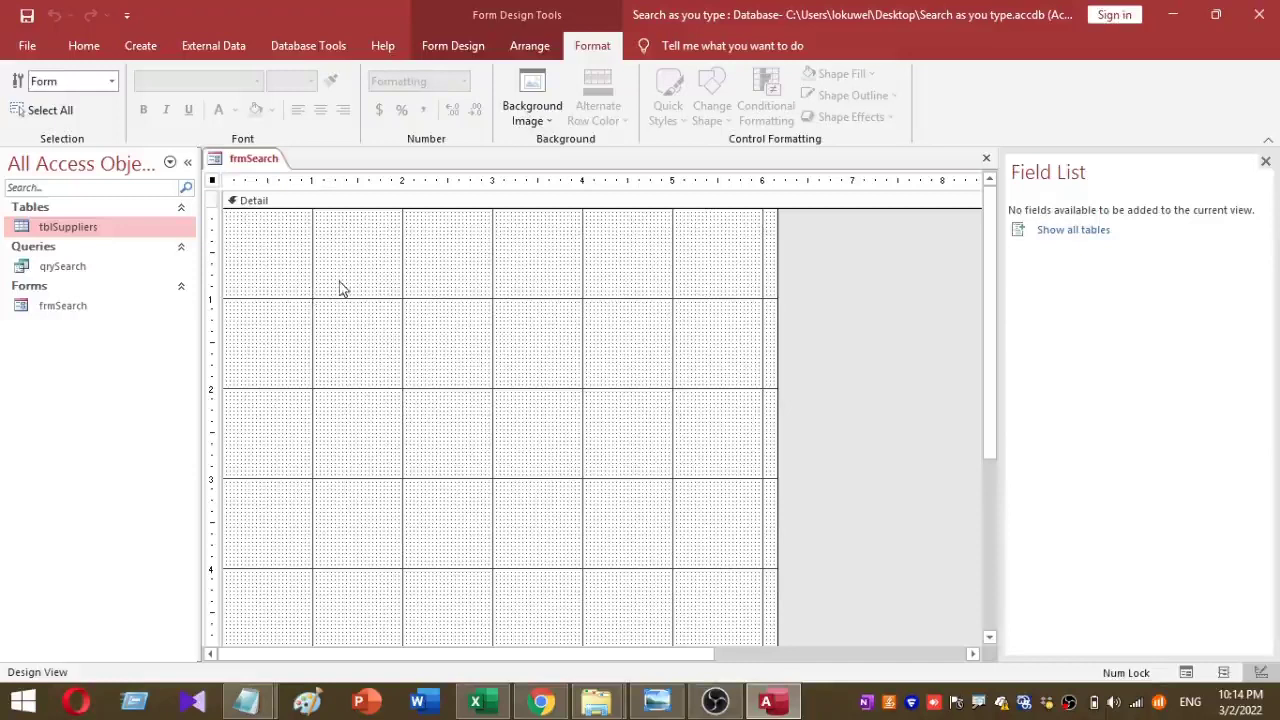
{"action": "right_click", "coordinate": [339, 288]}
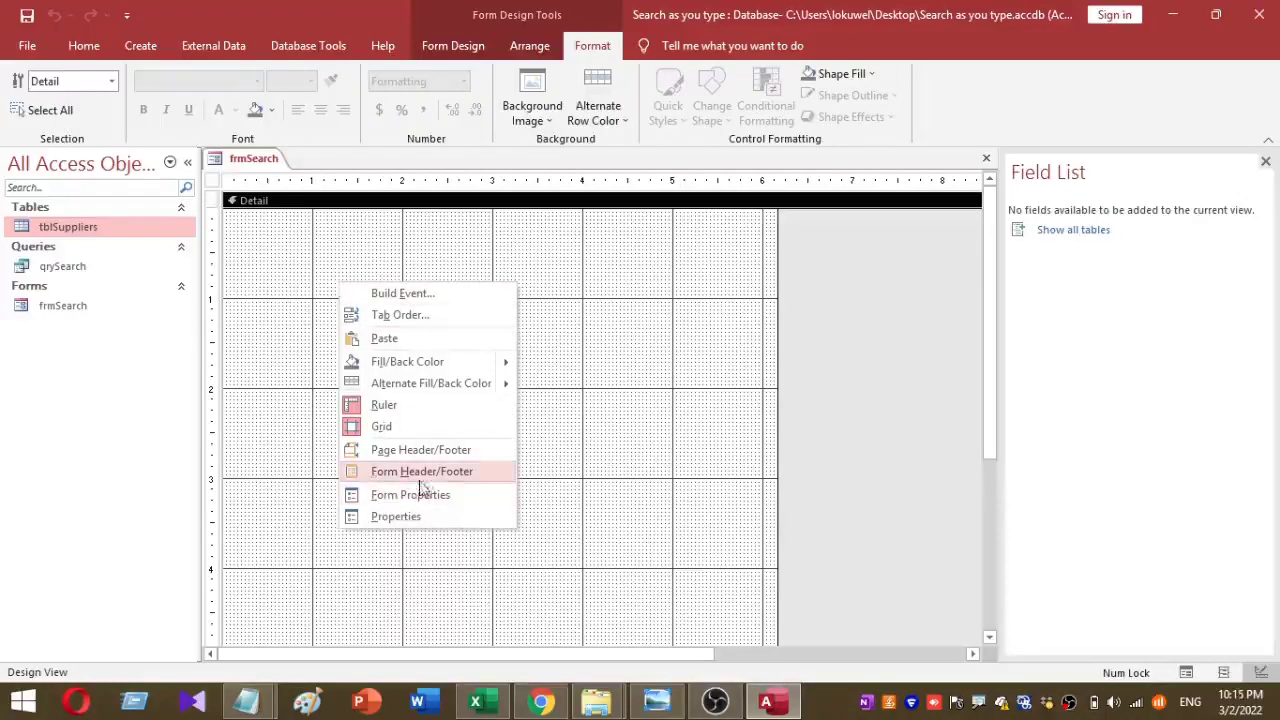
{"action": "left_click", "coordinate": [459, 475]}
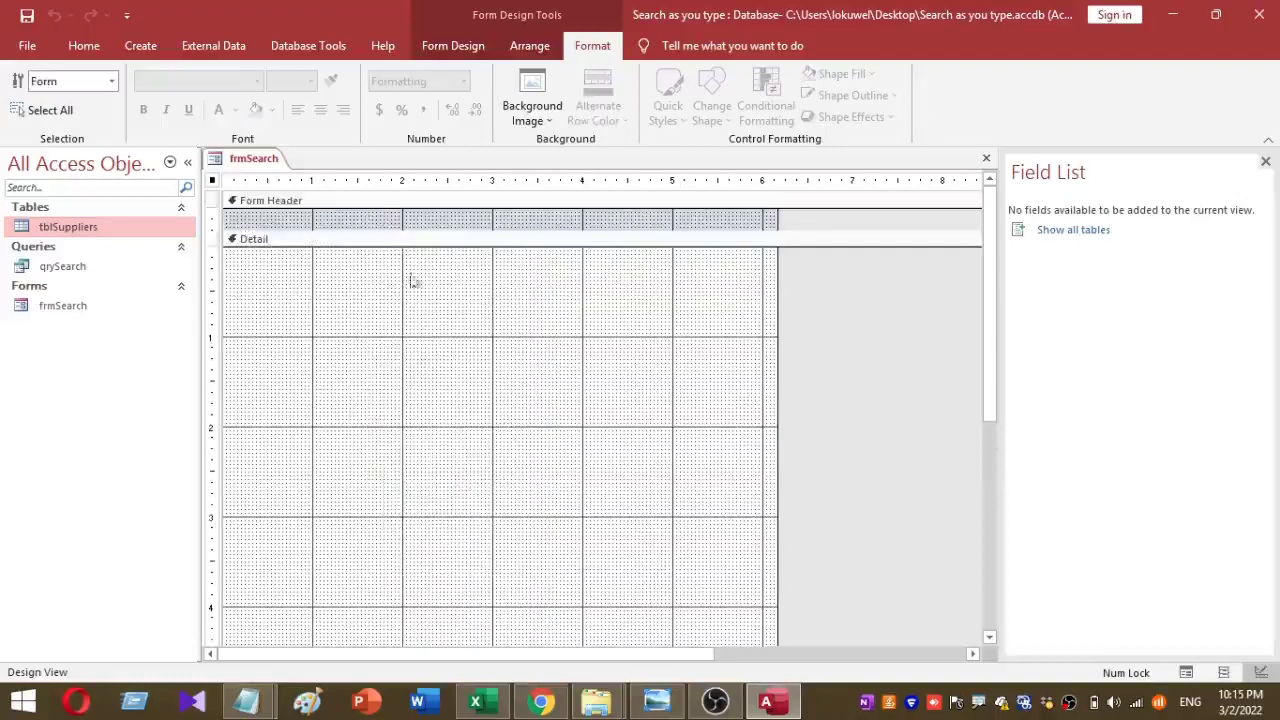
{"action": "left_click_drag", "start_coordinate": [395, 231], "coordinate": [395, 310]}
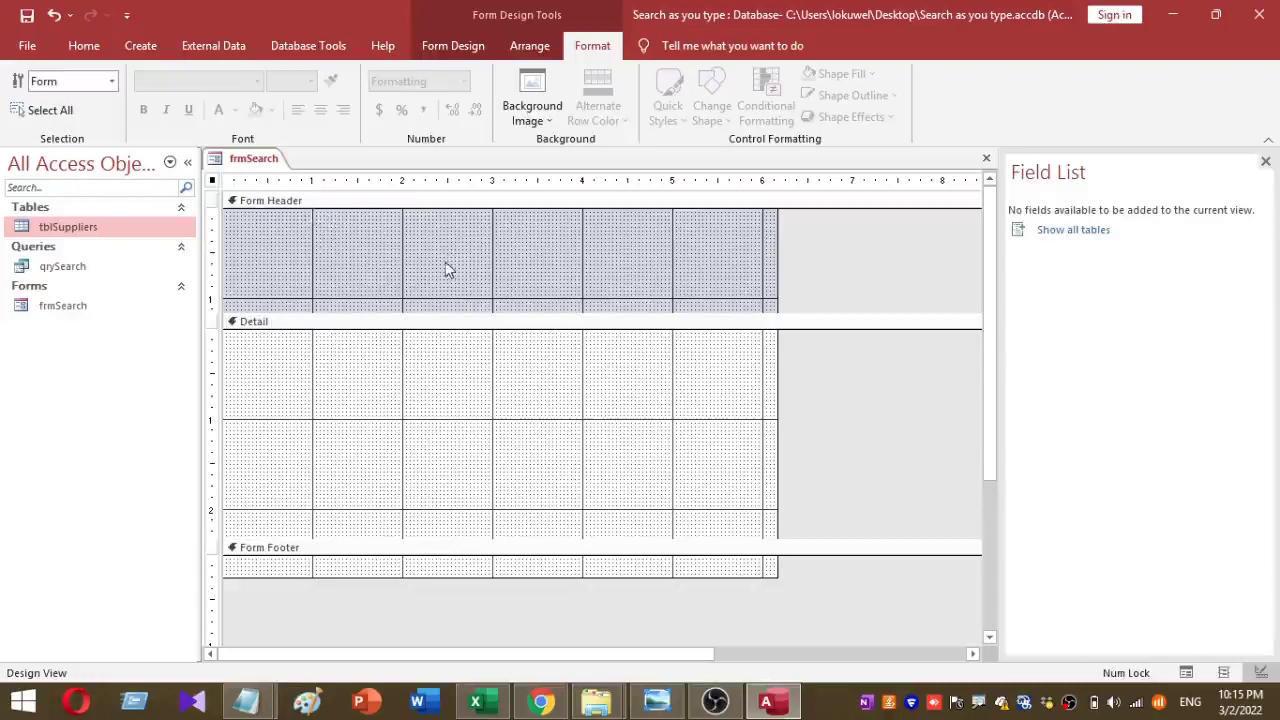
Step: Draw a text box about 2.88 by 0.41 inches in the form header and name it txtSearch
{"action": "left_click", "coordinate": [459, 46]}
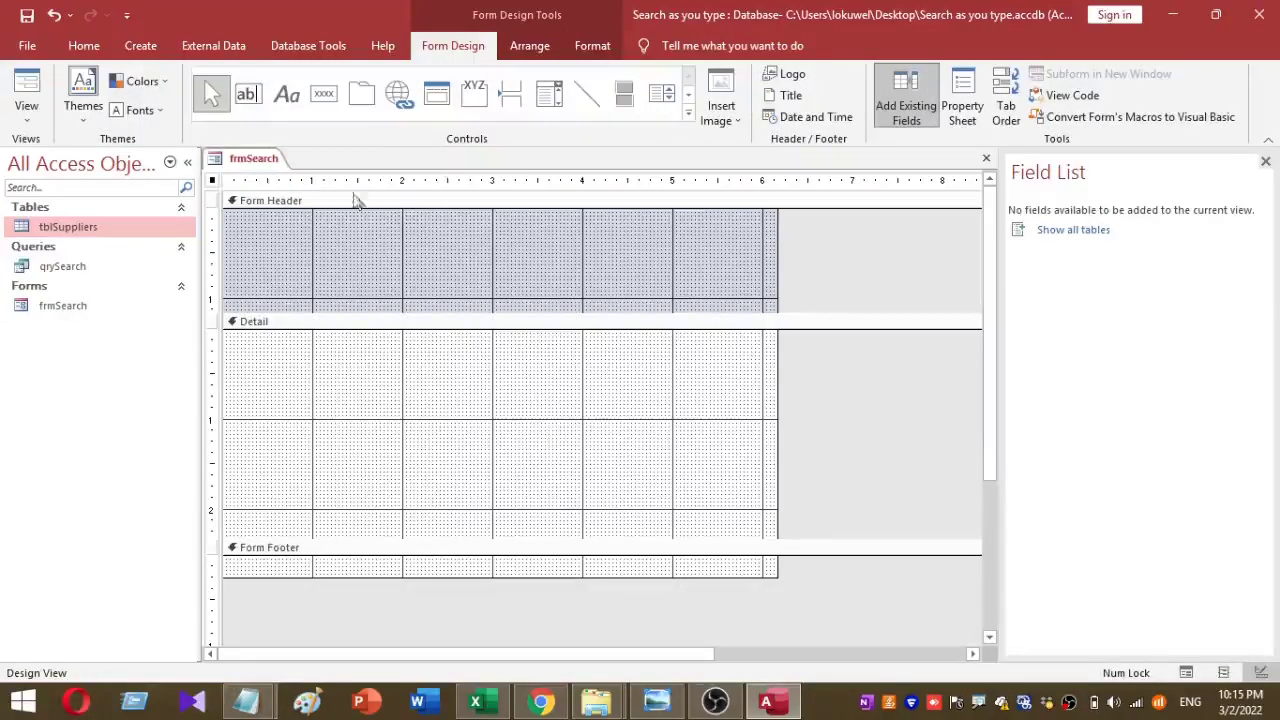
{"action": "left_click", "coordinate": [249, 100]}
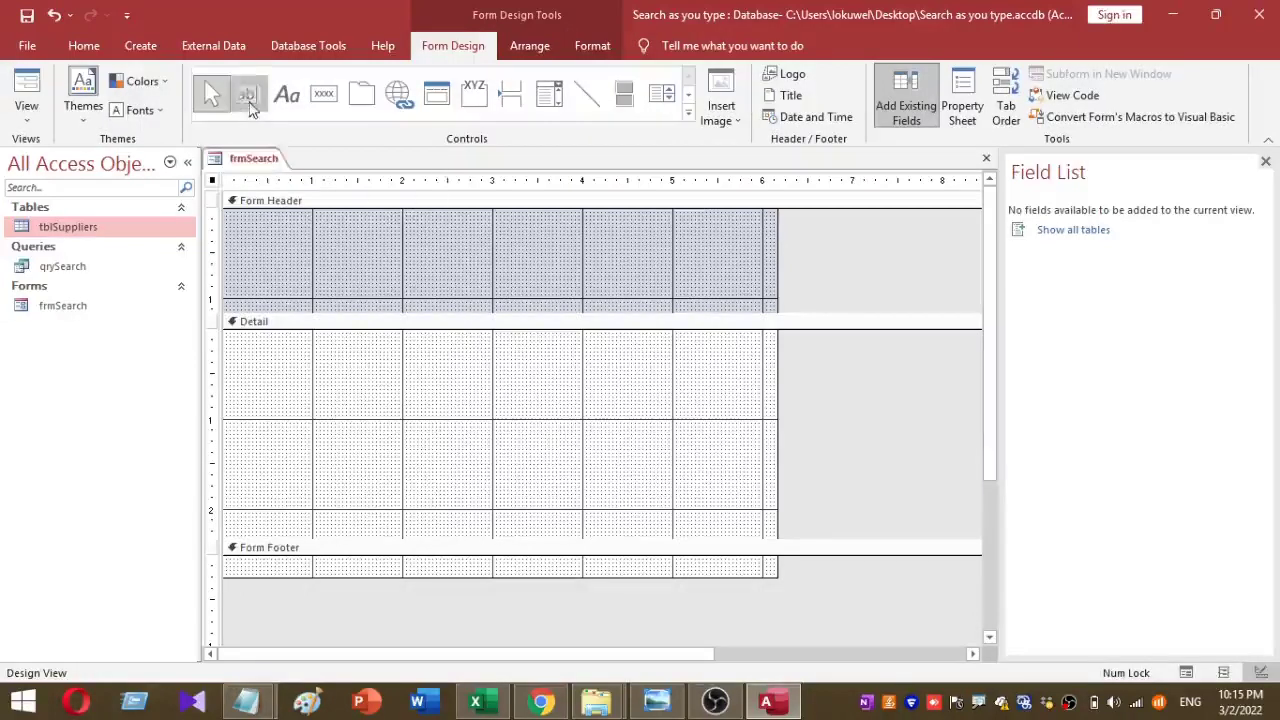
{"action": "left_click_drag", "start_coordinate": [451, 235], "coordinate": [680, 283]}
{"action": "right_click", "coordinate": [649, 272]}
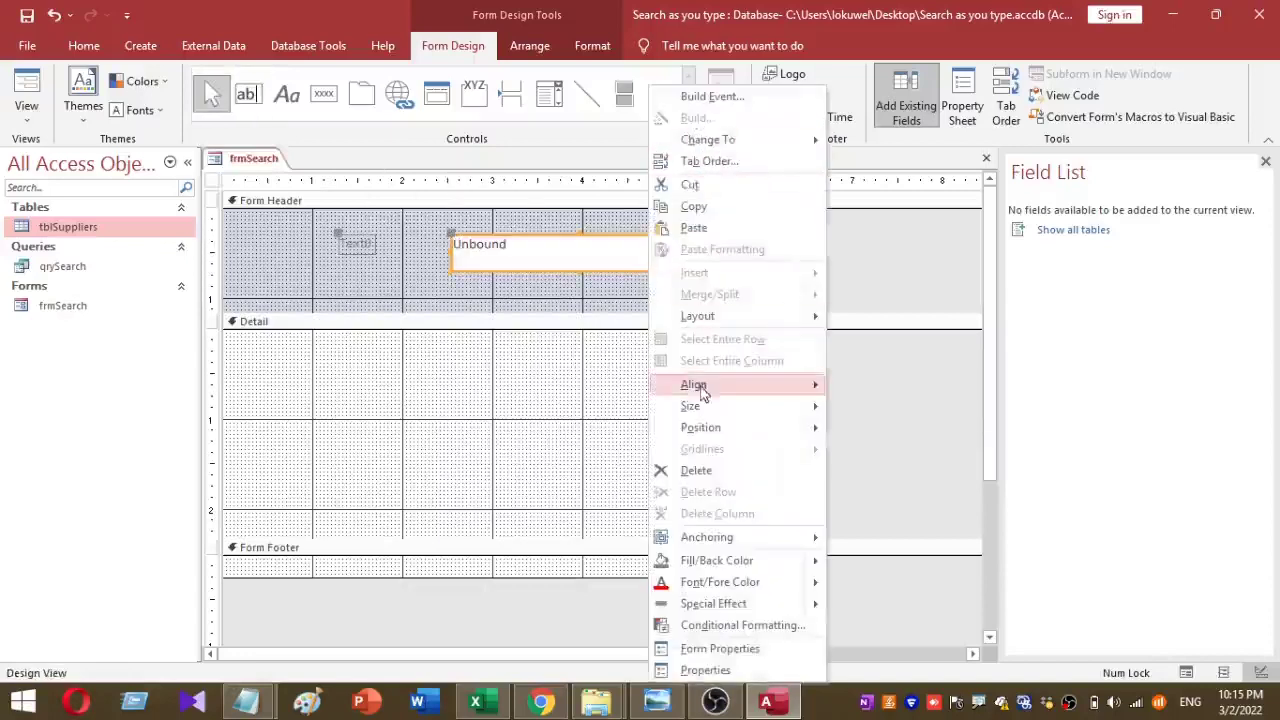
{"action": "left_click", "coordinate": [705, 670]}
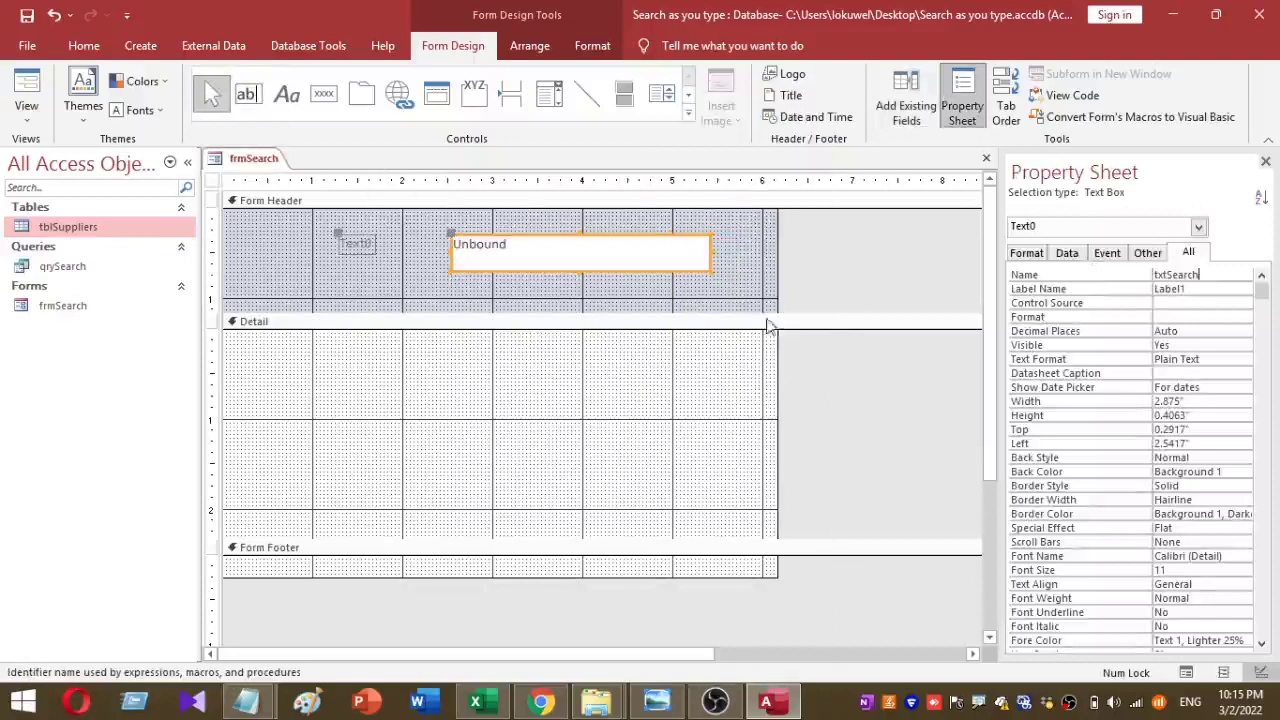
{"action": "left_click", "coordinate": [714, 294]}
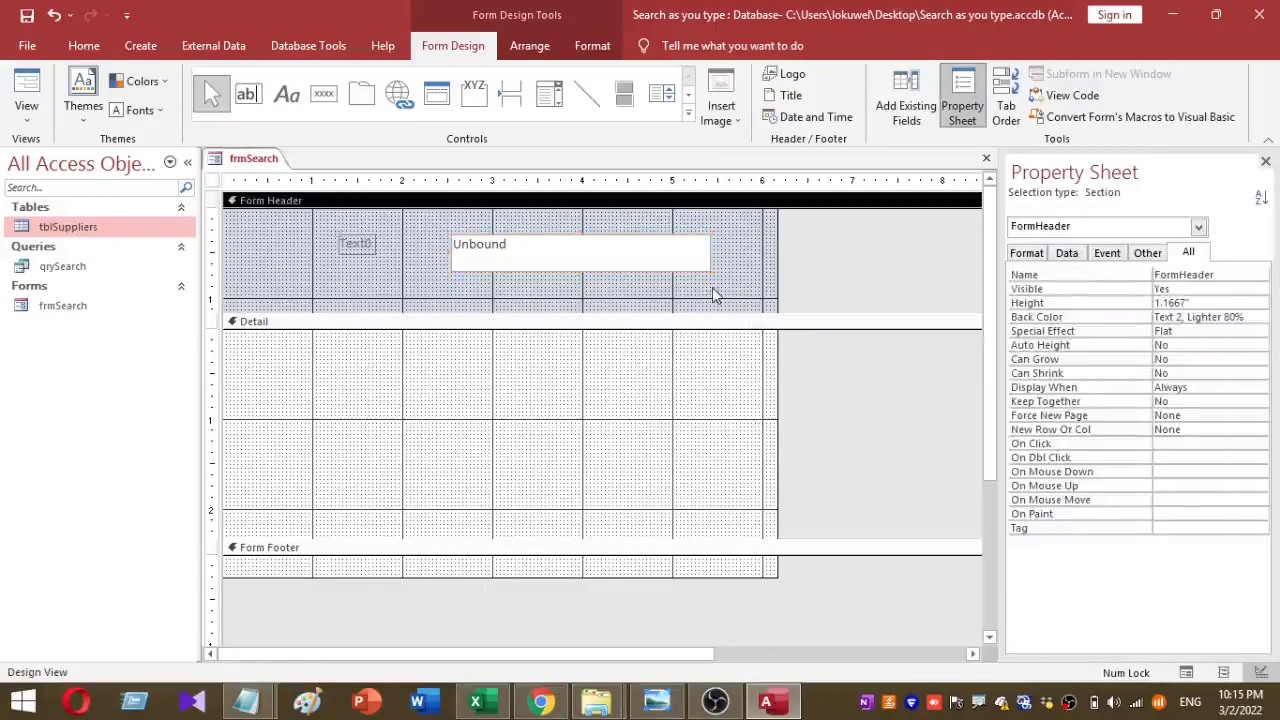
{"action": "left_click", "coordinate": [681, 262]}
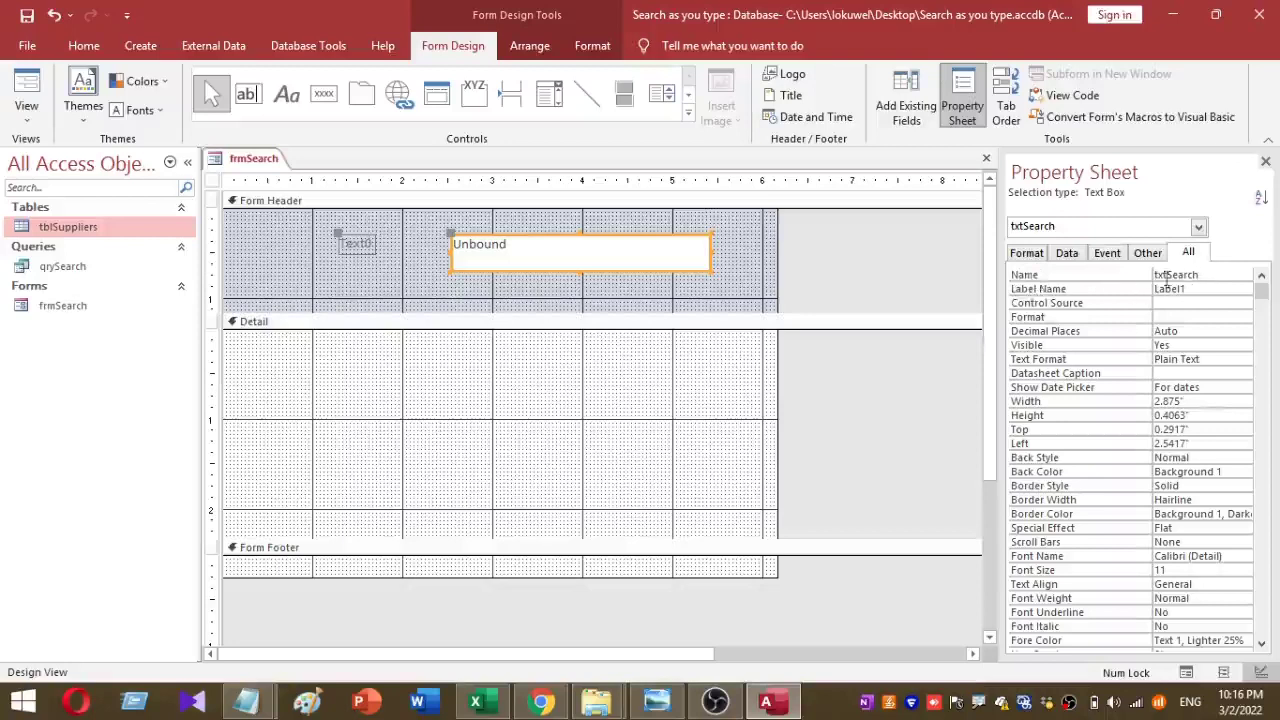
{"action": "left_click", "coordinate": [607, 289]}
Step: Change the caption of the search text box's label to Search Records
{"action": "left_click", "coordinate": [360, 245]}
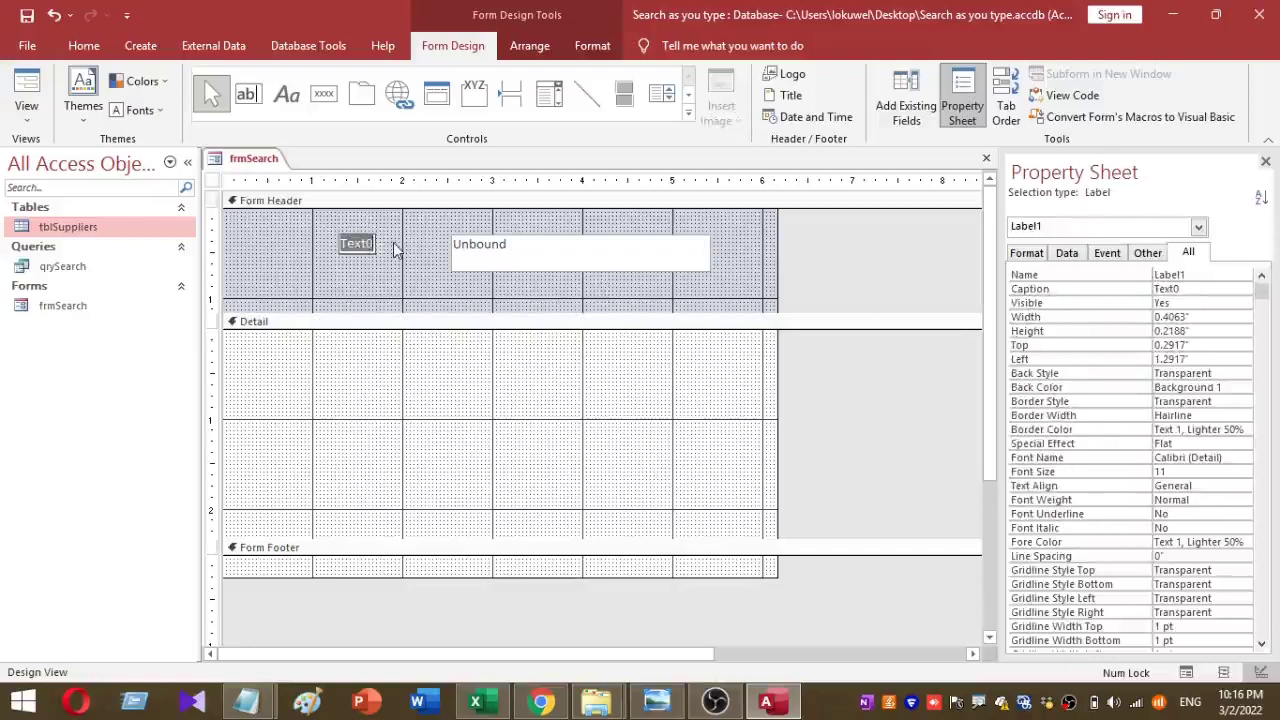
{"action": "type", "text": "Search Records"}
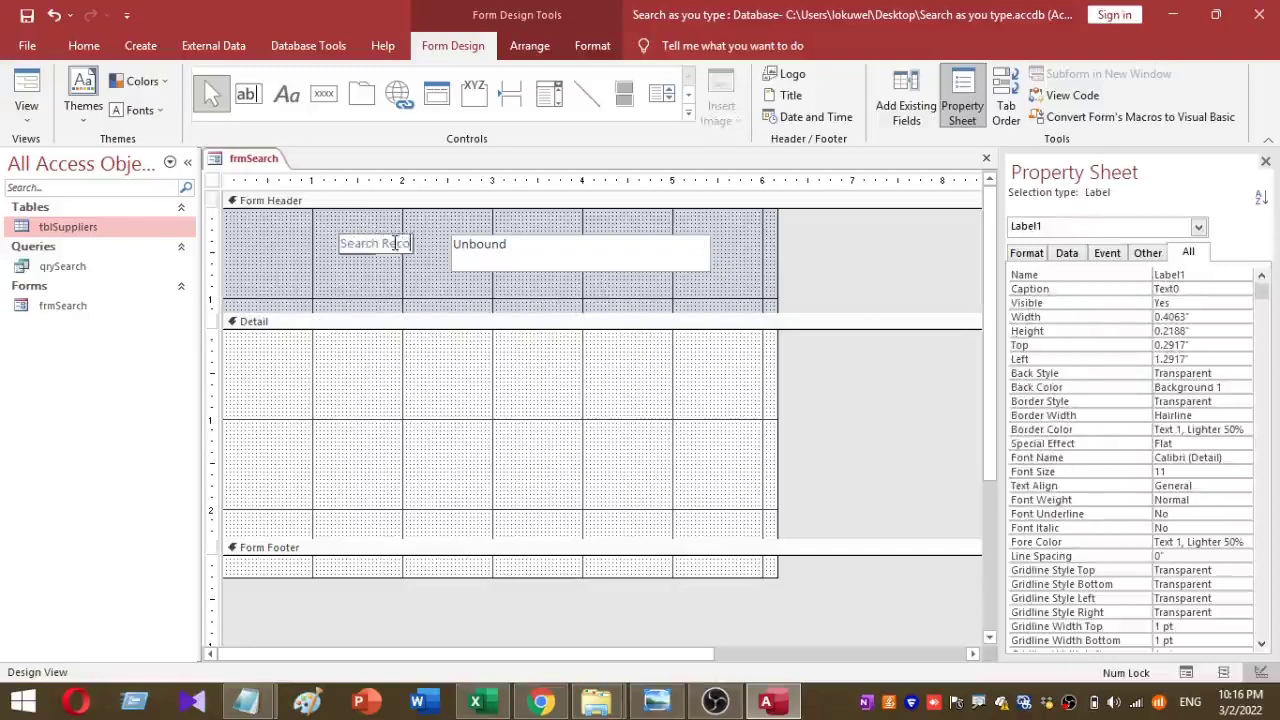
{"action": "left_click", "coordinate": [397, 367]}
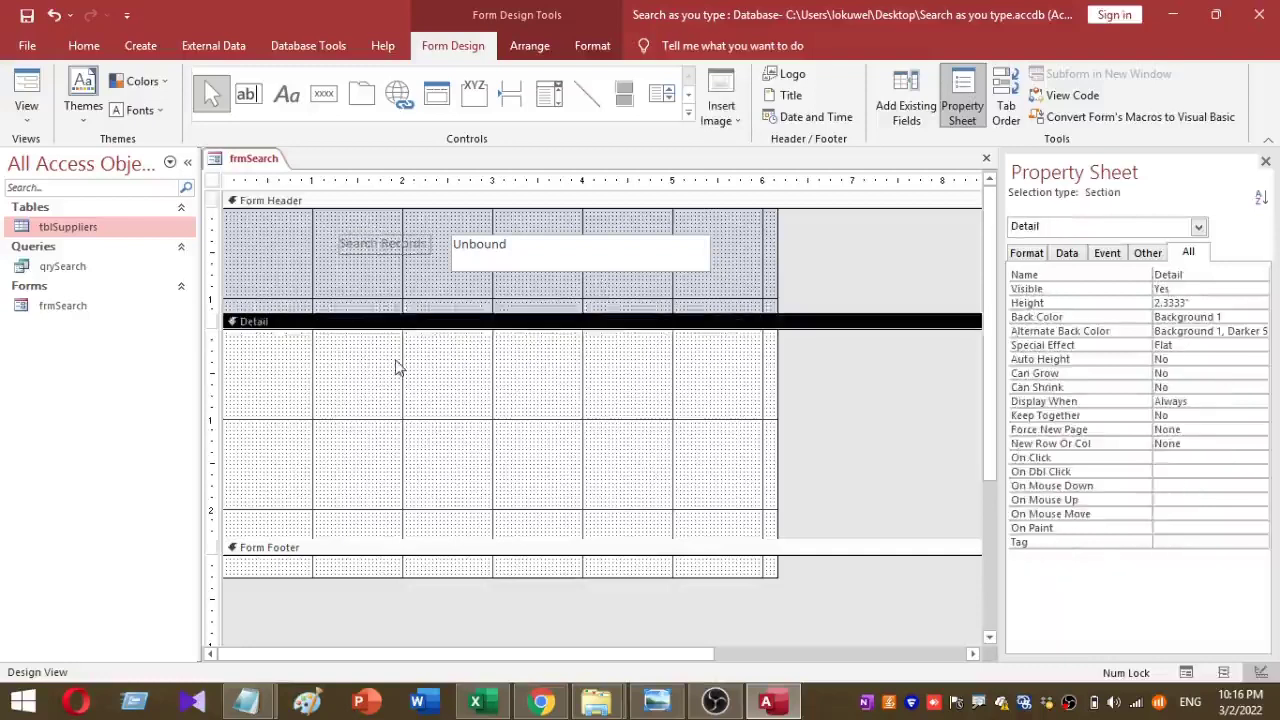
Step: Set the form's Default View property to Continuous Forms
{"action": "left_click", "coordinate": [212, 183]}
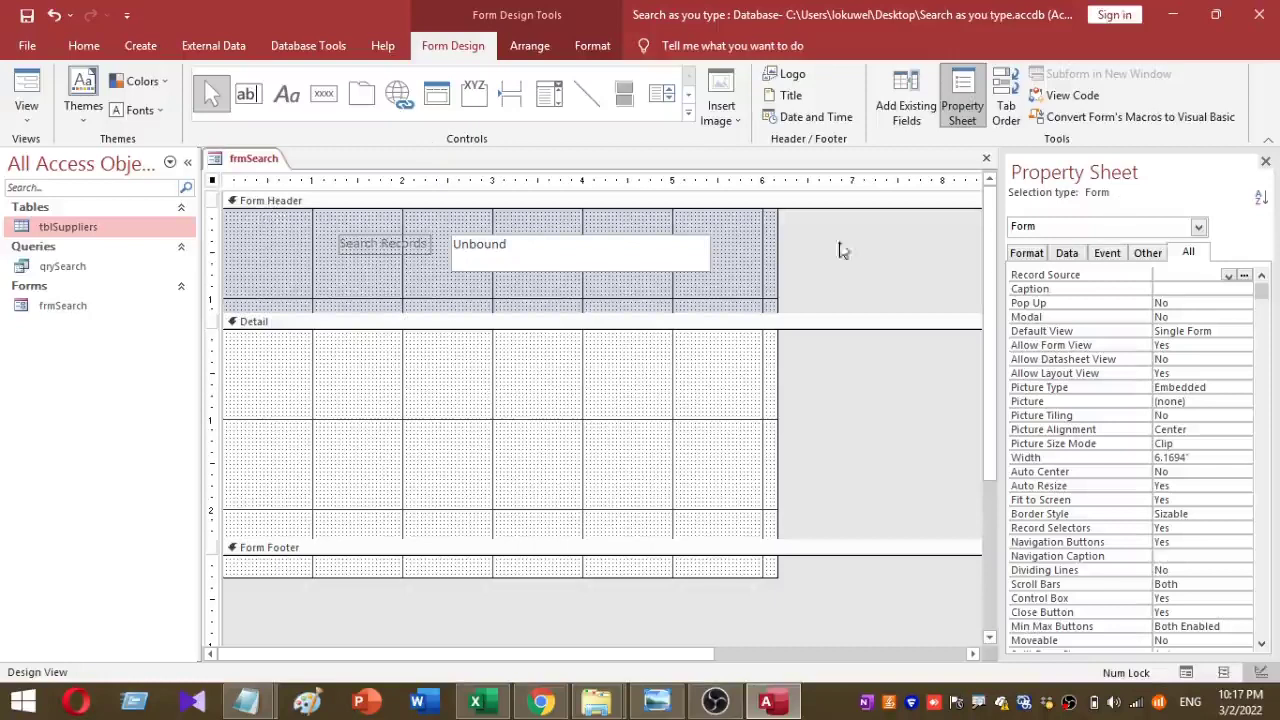
{"action": "left_click", "coordinate": [1042, 254]}
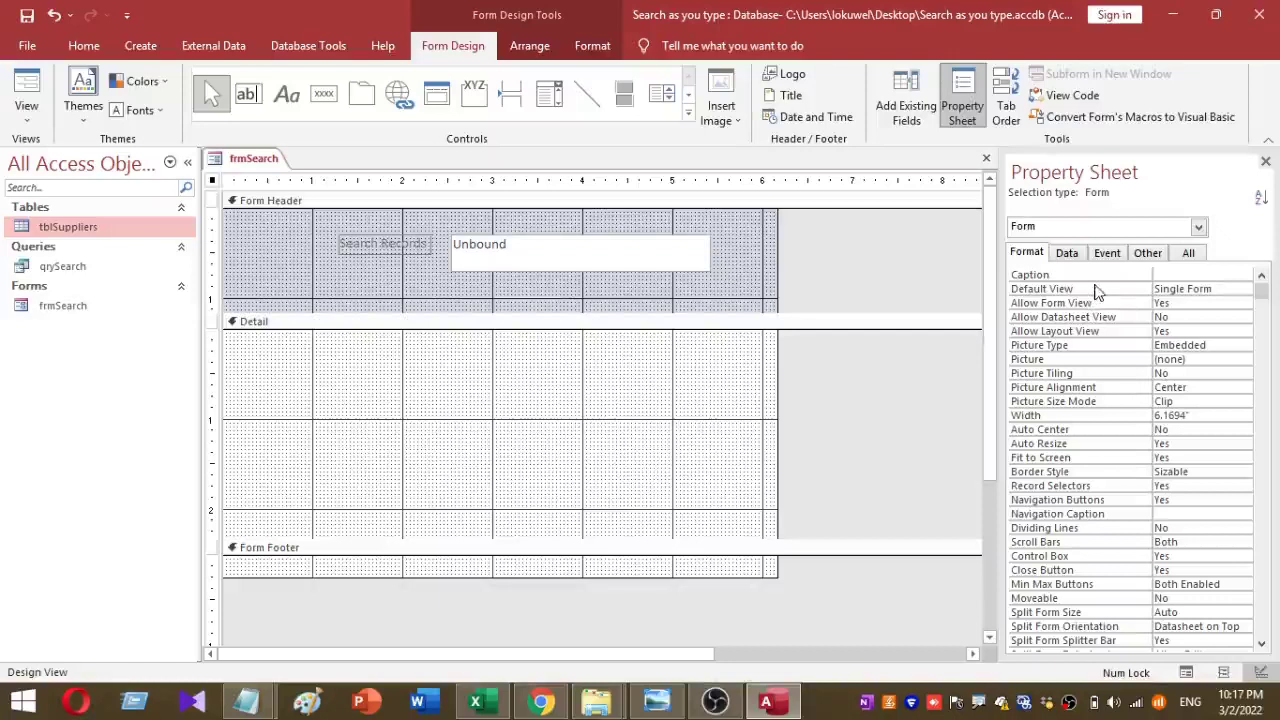
{"action": "left_click", "coordinate": [1220, 291]}
{"action": "left_click", "coordinate": [1246, 290]}
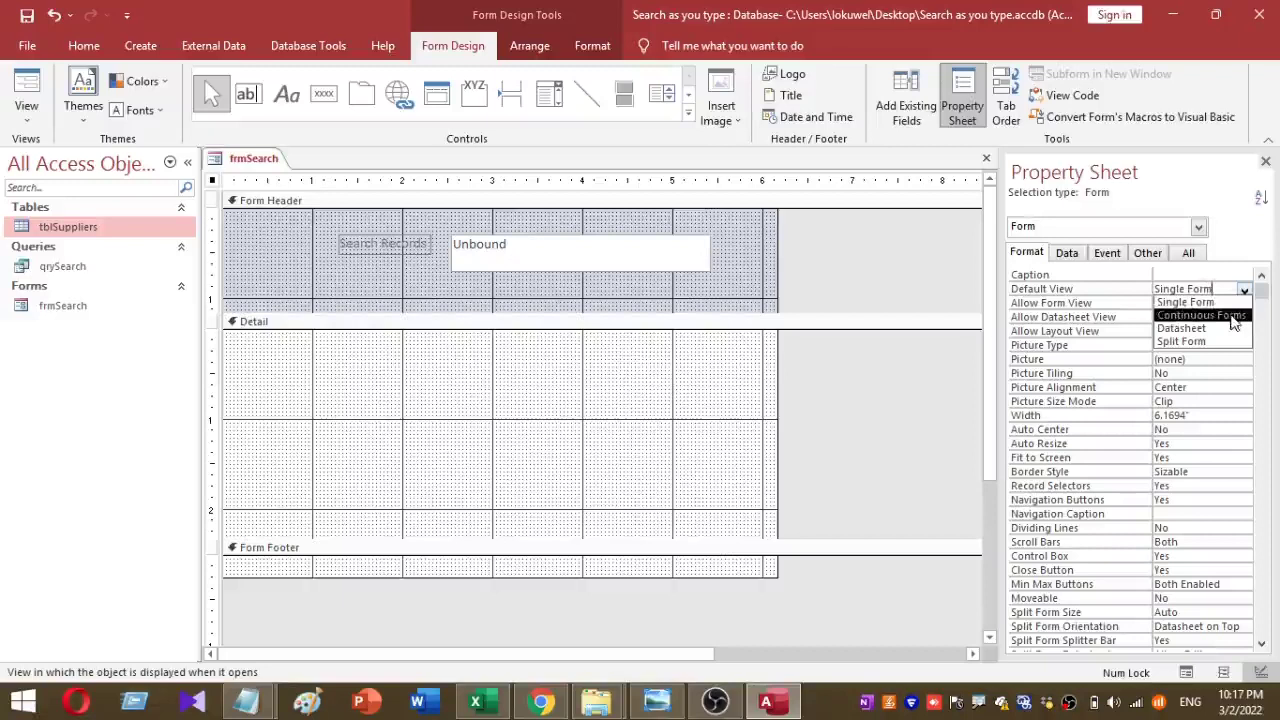
{"action": "left_click", "coordinate": [1232, 317]}
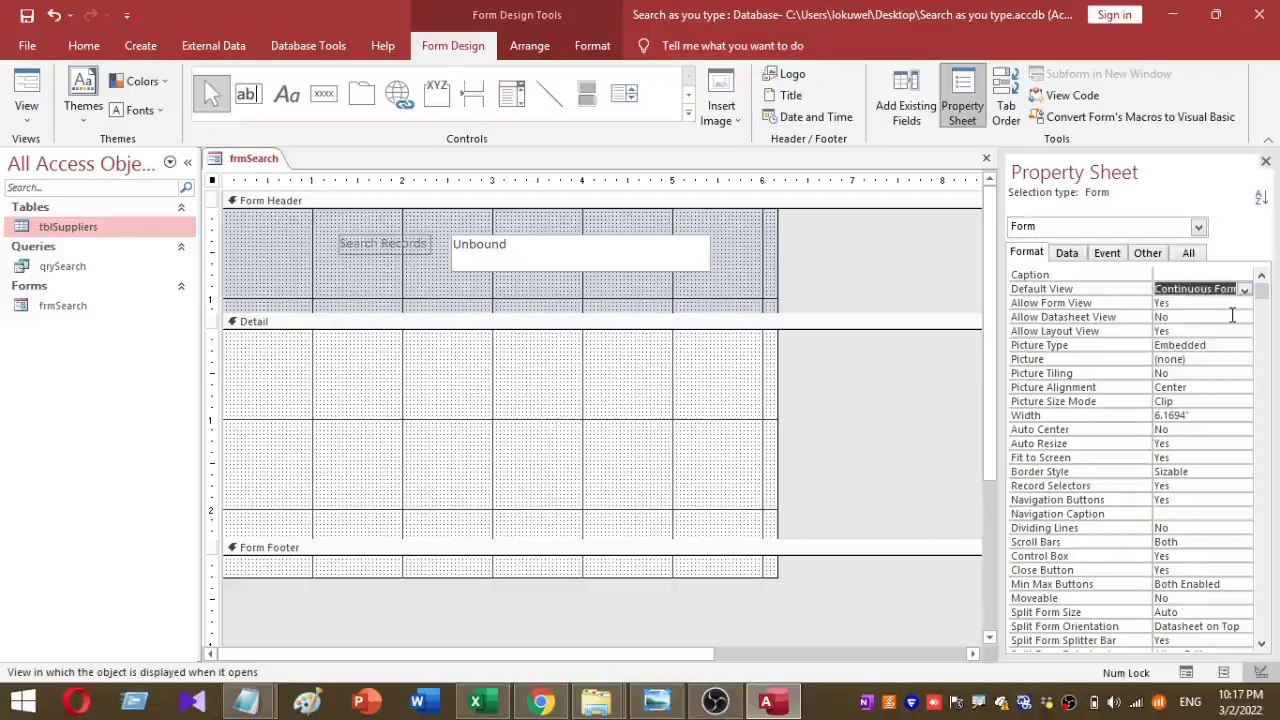
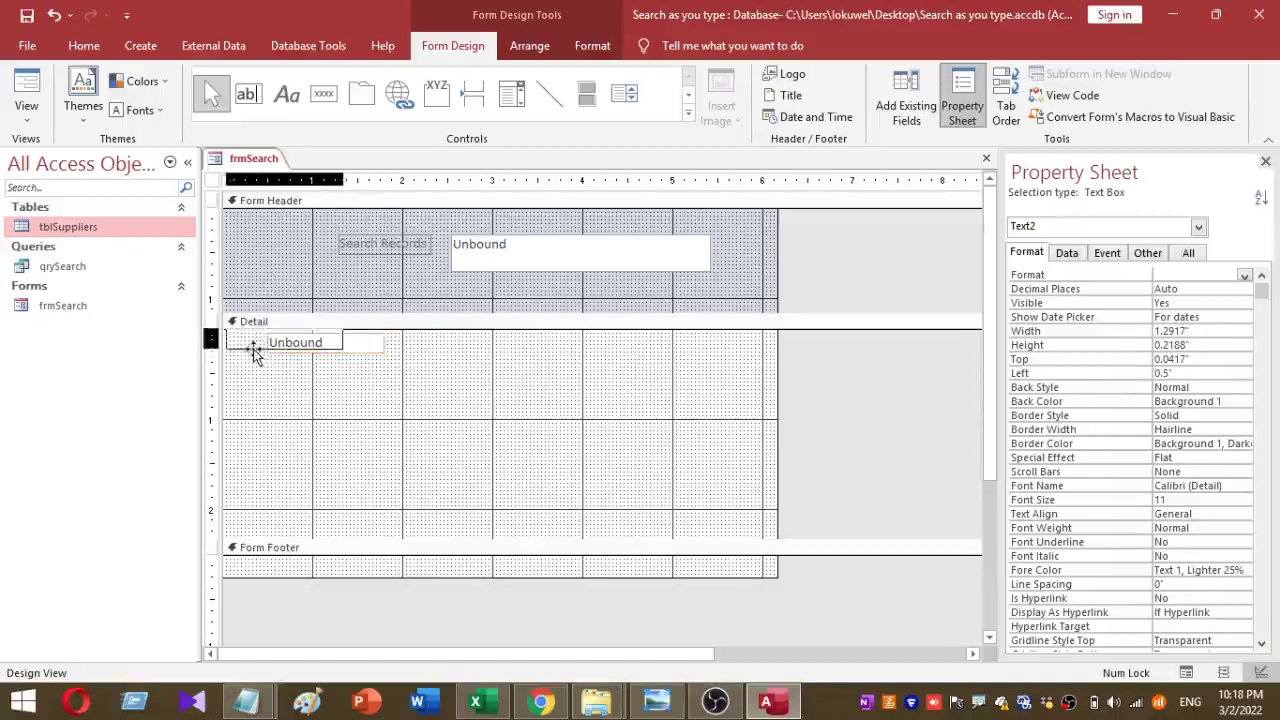
Step: Resize the Detail section's text box to about 1.33 by 0.33 inches and paste three copies beside it in one row
{"action": "left_click_drag", "start_coordinate": [343, 348], "coordinate": [343, 357]}
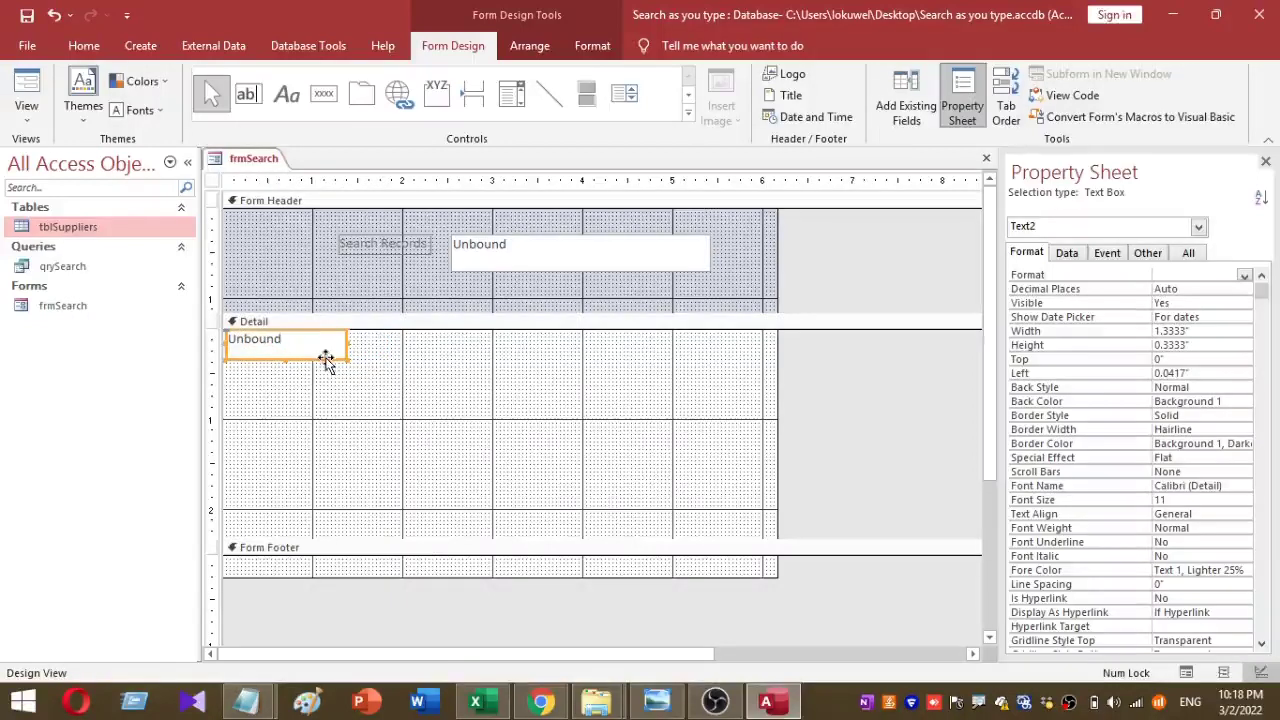
{"action": "key", "text": "ctrl+v"}
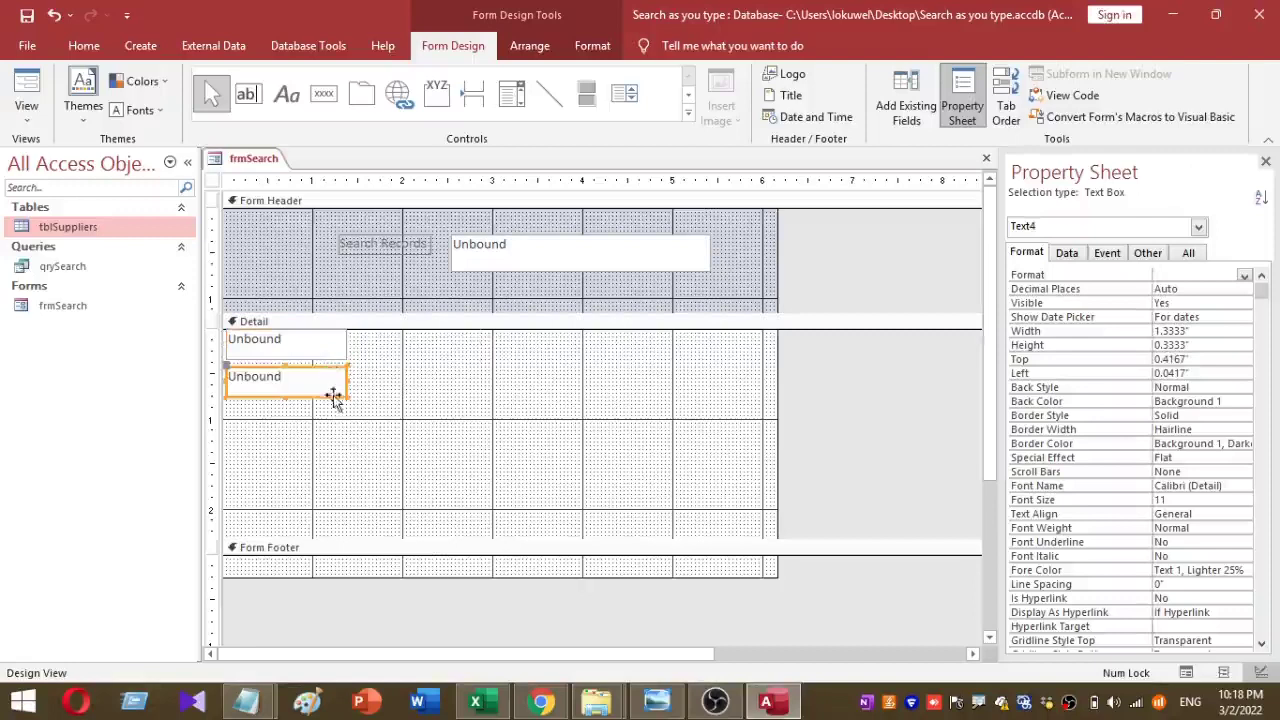
{"action": "left_click_drag", "start_coordinate": [333, 396], "coordinate": [463, 358]}
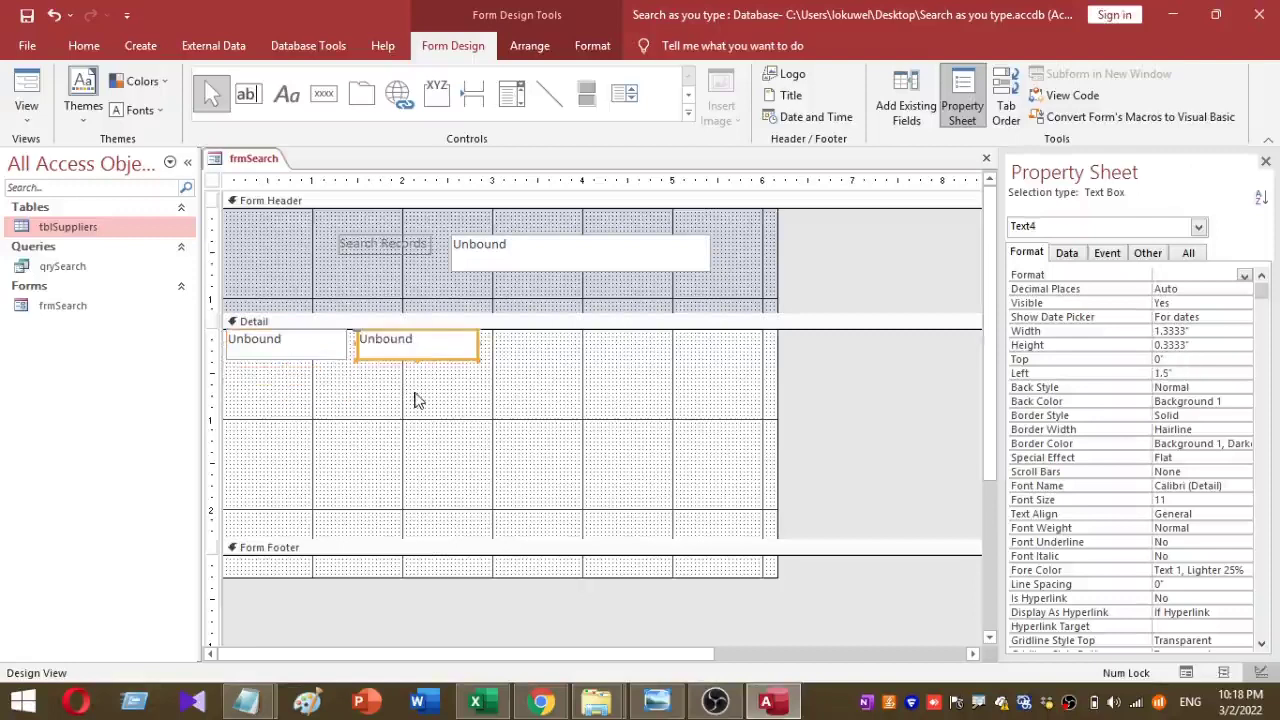
{"action": "key", "text": "ctrl+v"}
{"action": "key", "text": "ctrl+v"}
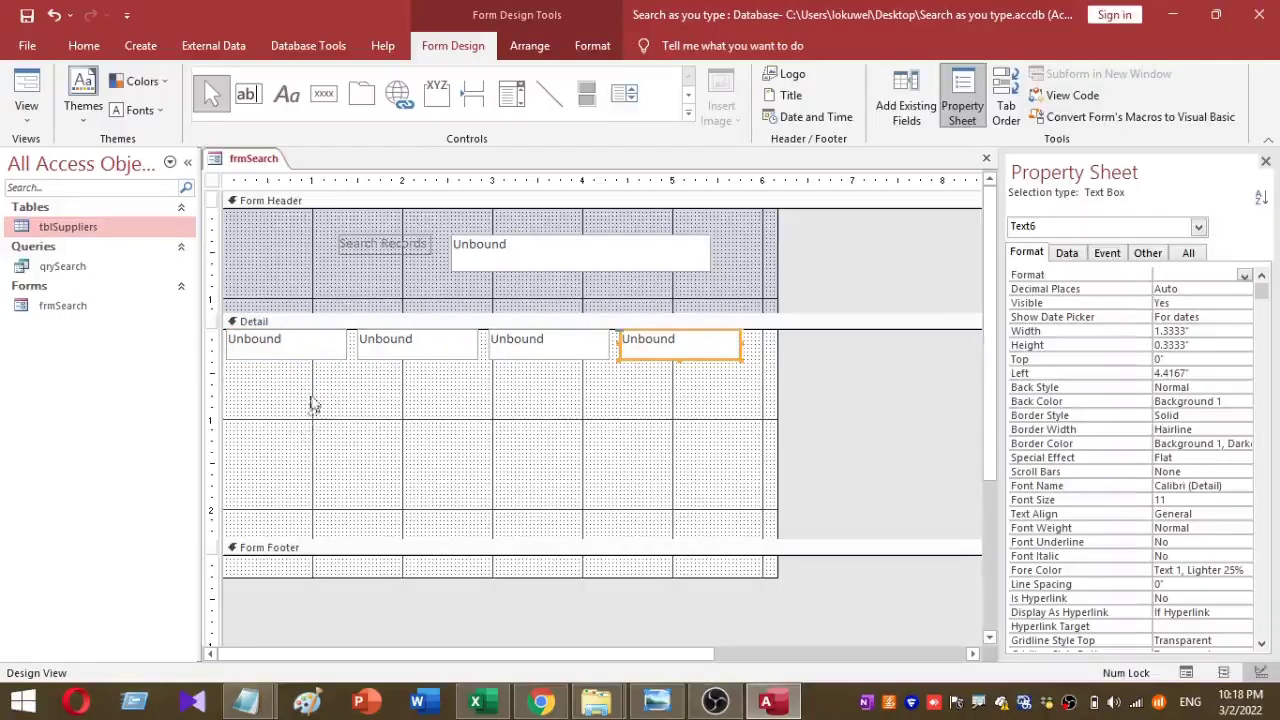
Step: Check the data properties of the first text box in the Detail section
{"action": "left_click", "coordinate": [309, 360]}
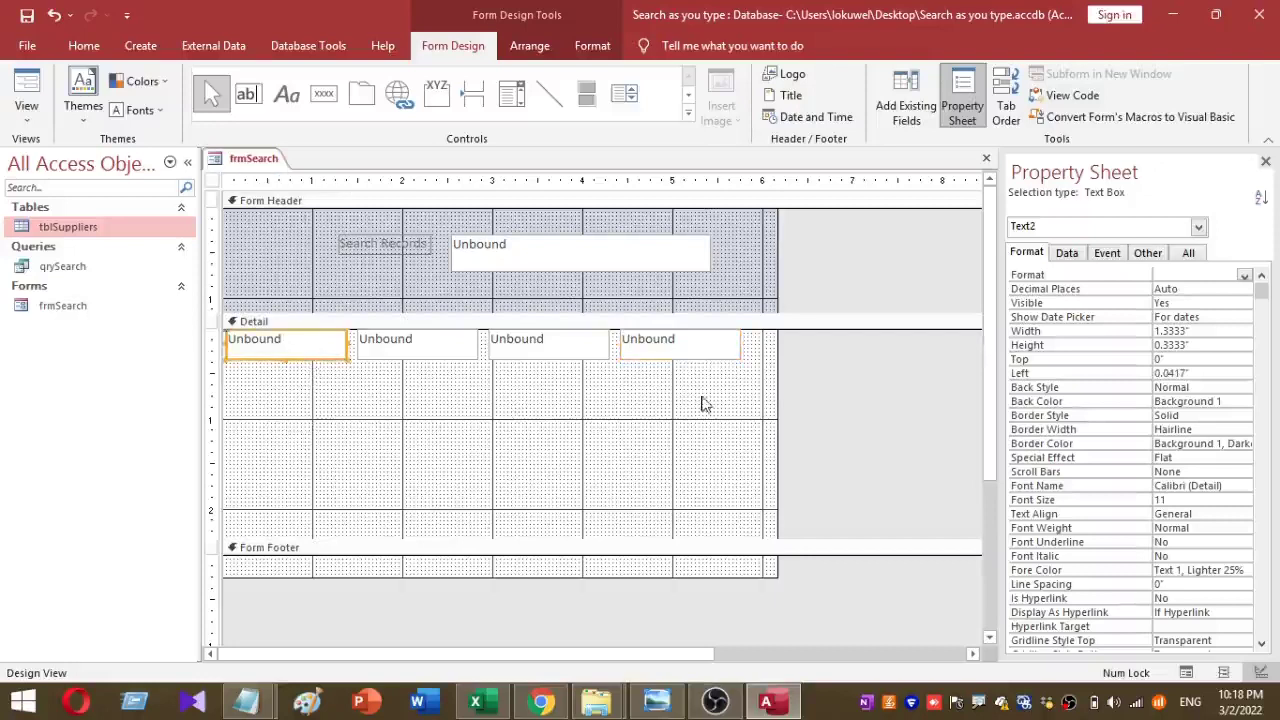
{"action": "left_click", "coordinate": [1067, 254]}
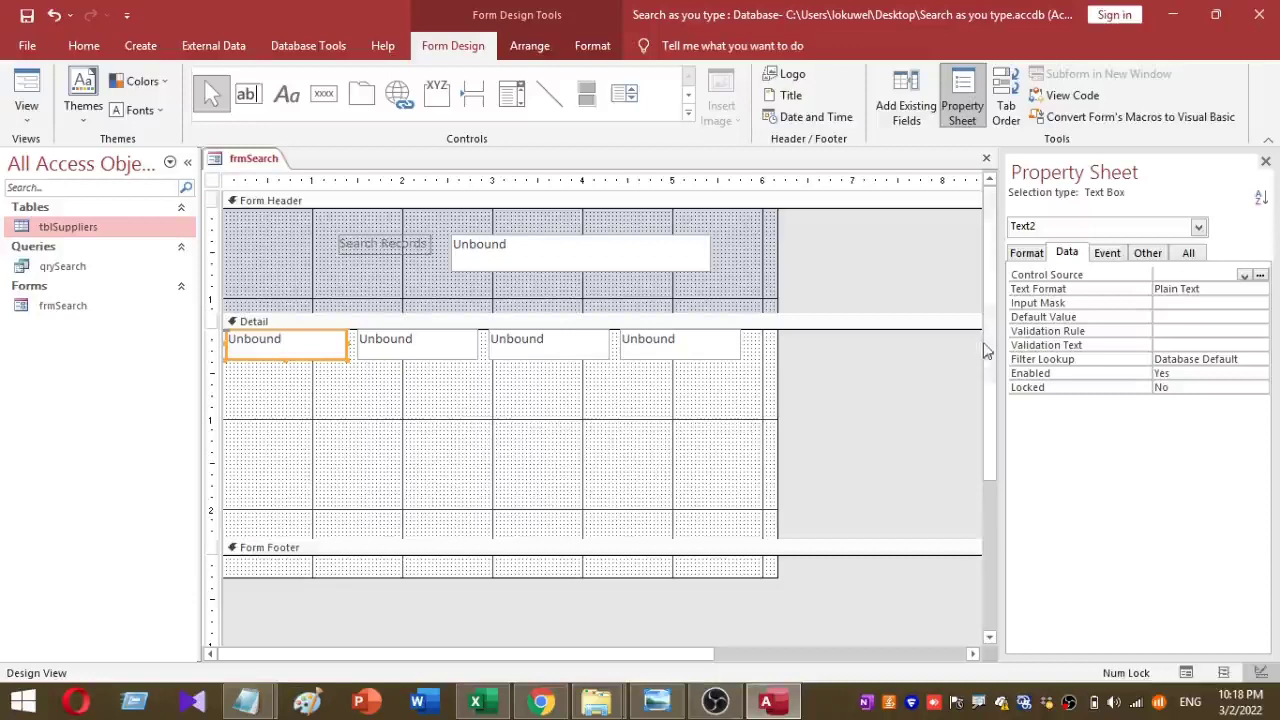
{"action": "left_click", "coordinate": [624, 427]}
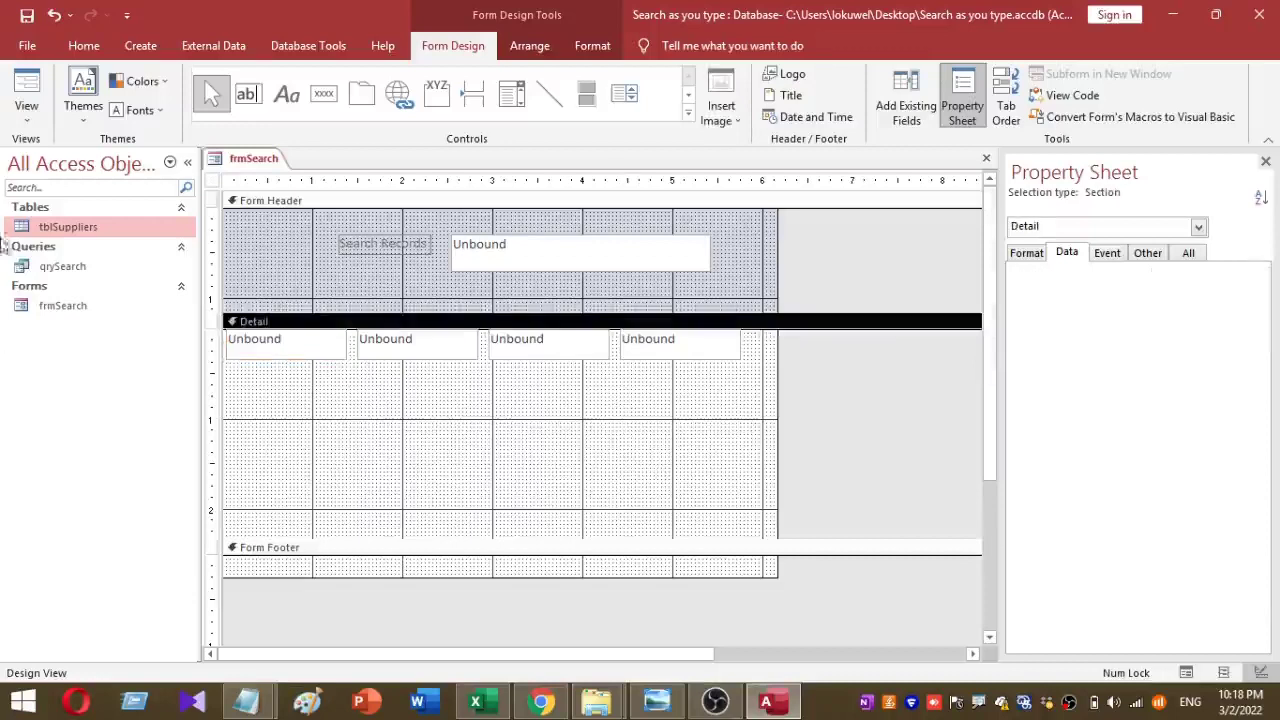
Step: Set the form's Record Source to the qrySearch query
{"action": "left_click", "coordinate": [213, 183]}
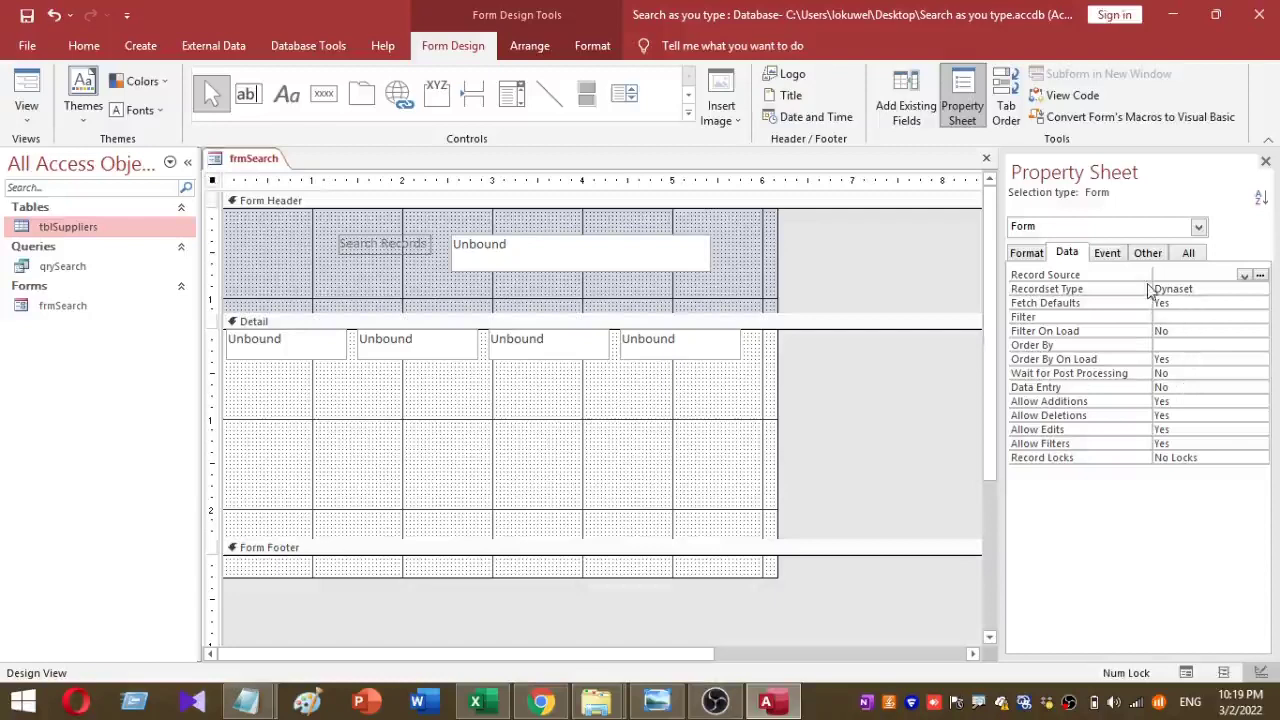
{"action": "left_click", "coordinate": [1199, 228]}
{"action": "left_click", "coordinate": [1200, 229]}
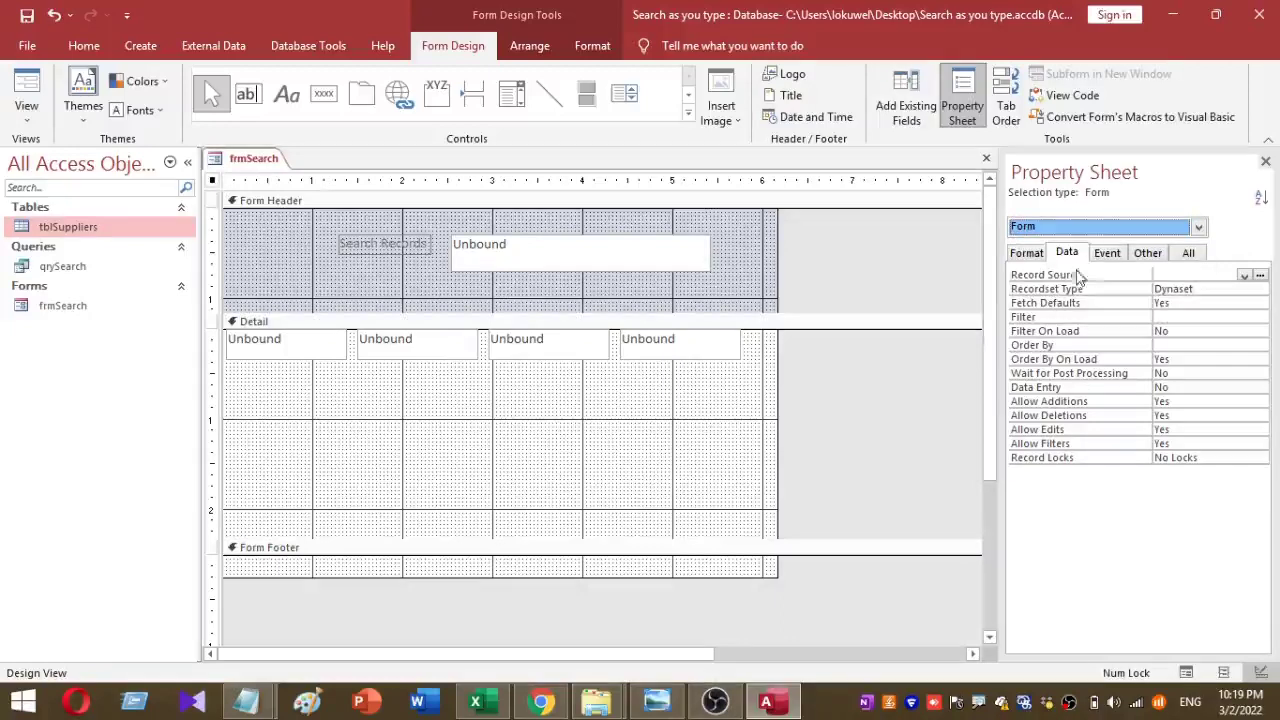
{"action": "left_click", "coordinate": [1171, 274]}
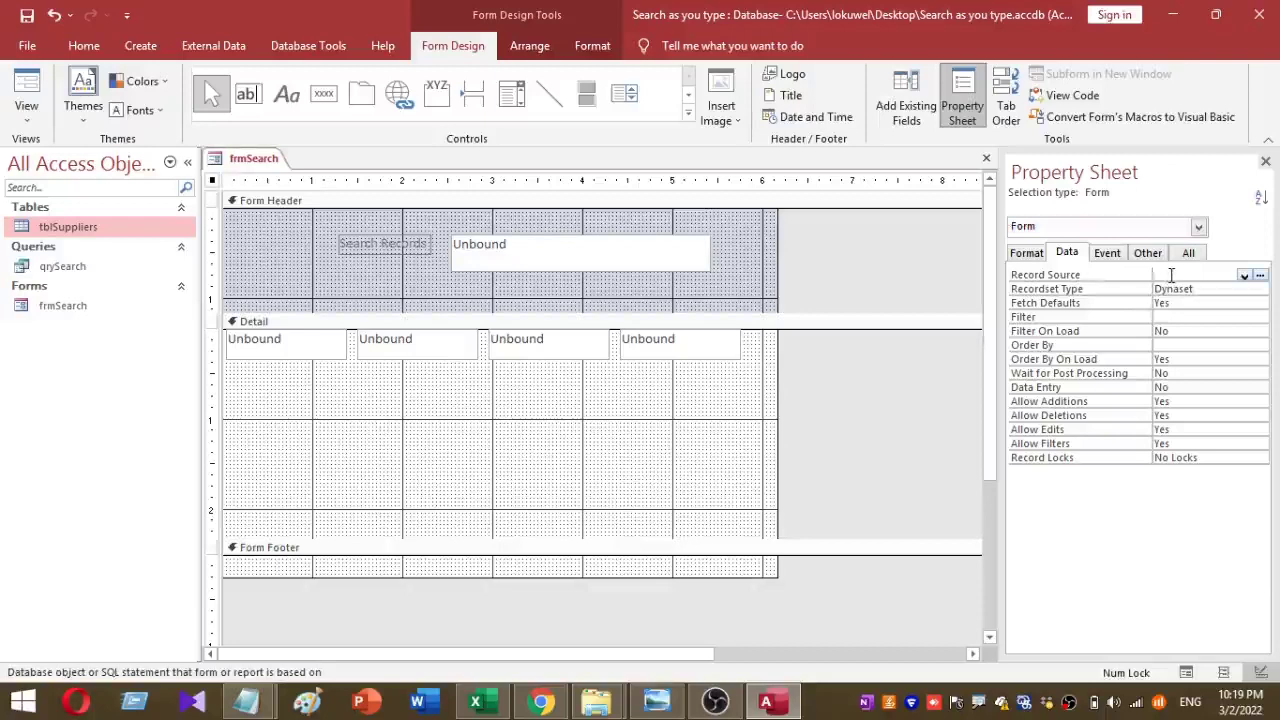
{"action": "left_click", "coordinate": [1244, 275]}
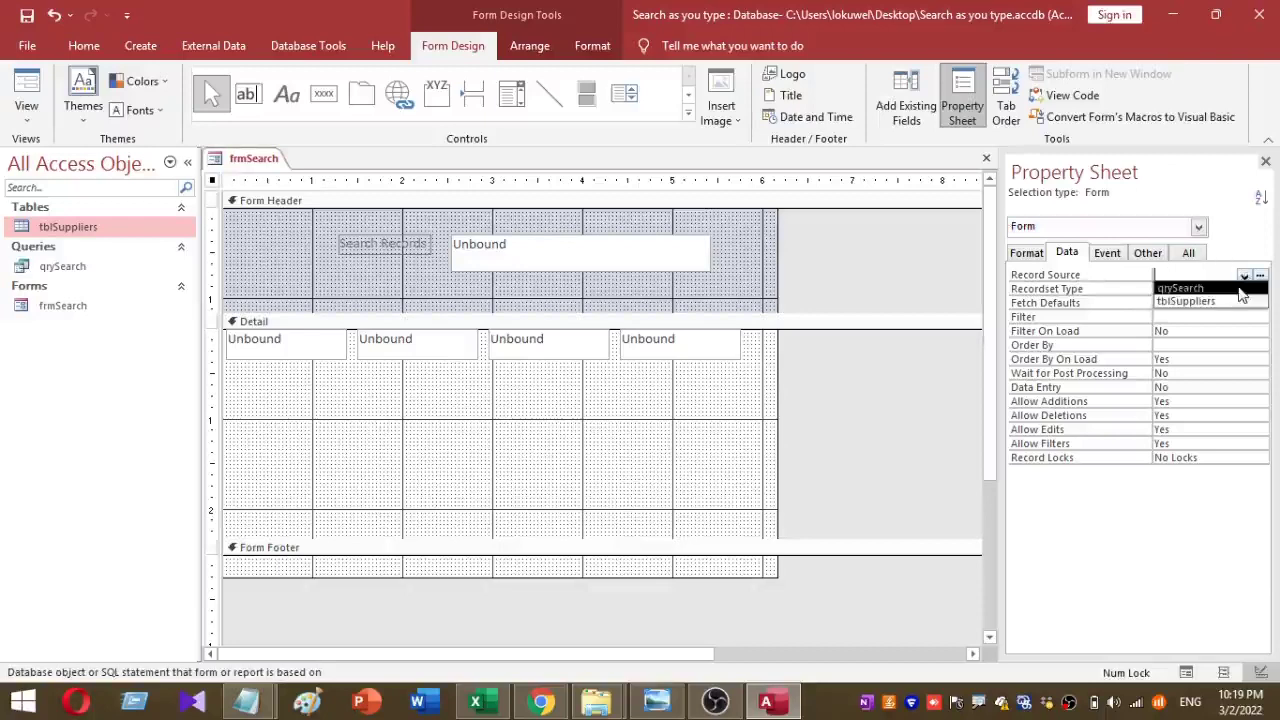
{"action": "left_click", "coordinate": [1239, 289]}
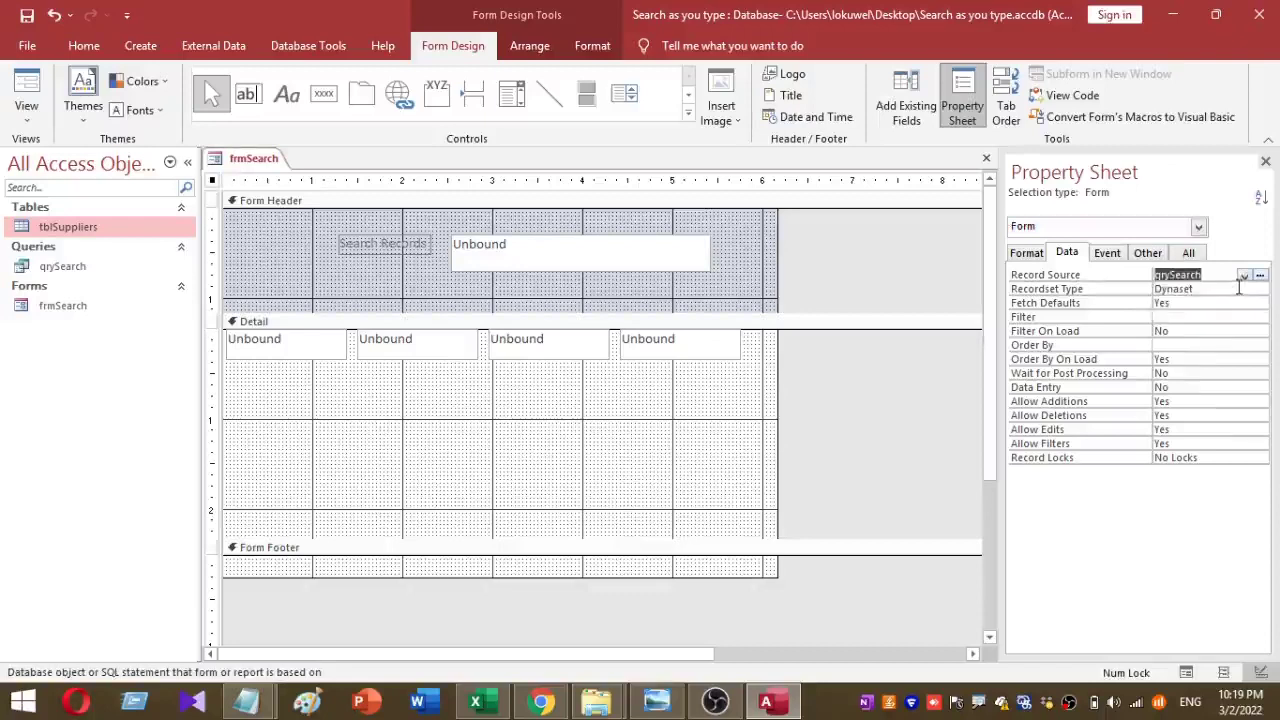
{"action": "left_click", "coordinate": [610, 437]}
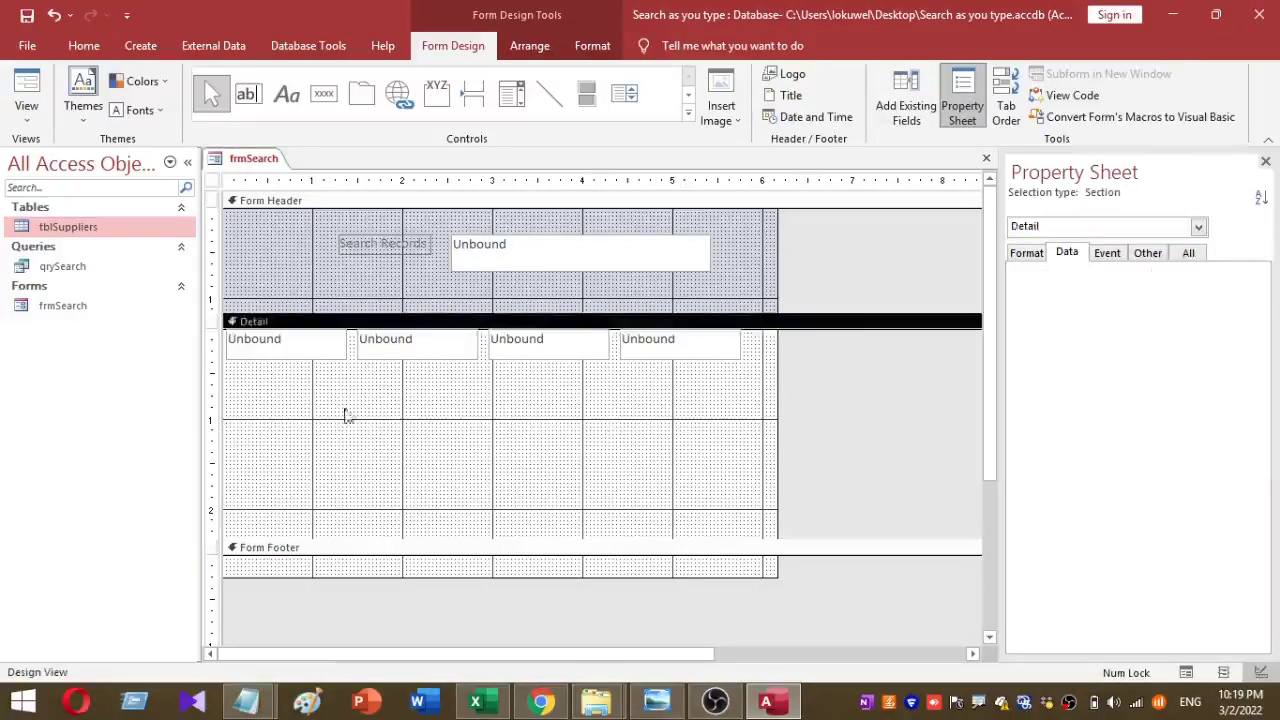
Step: Bind the first text box in the Detail section to the S_Id field through its Control Source
{"action": "left_click", "coordinate": [264, 344]}
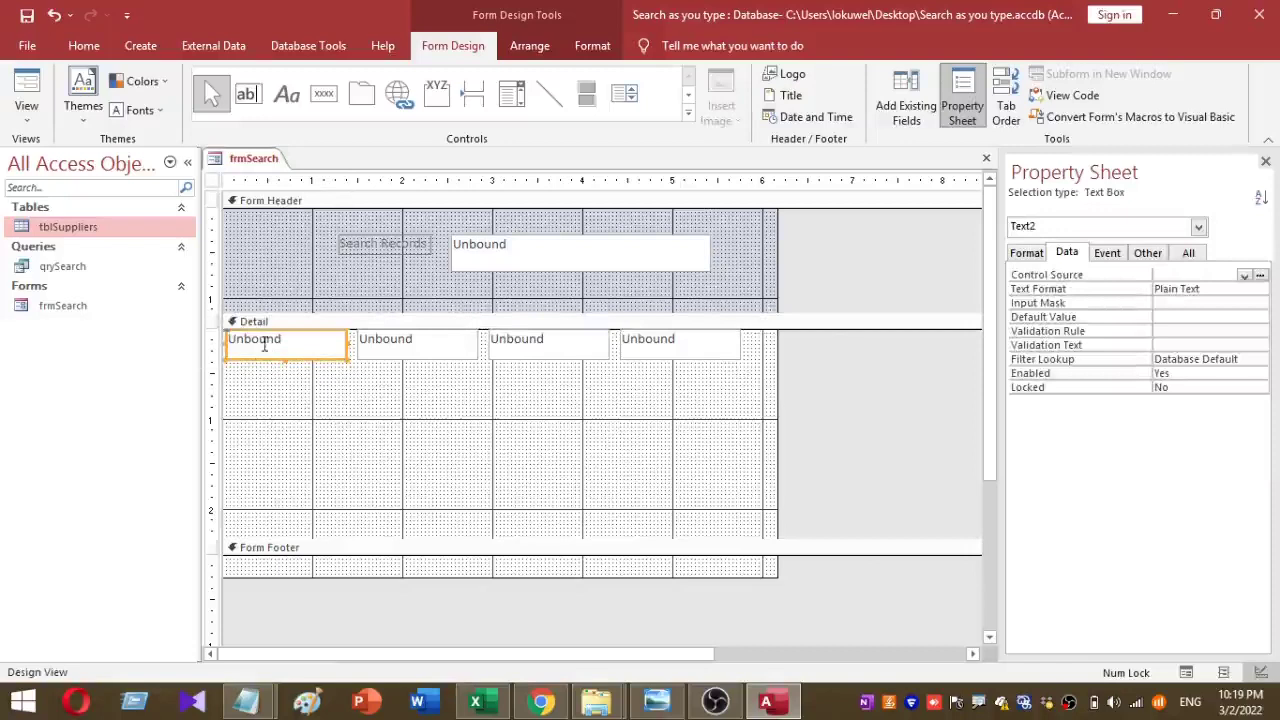
{"action": "left_click", "coordinate": [275, 391]}
{"action": "left_click", "coordinate": [287, 358]}
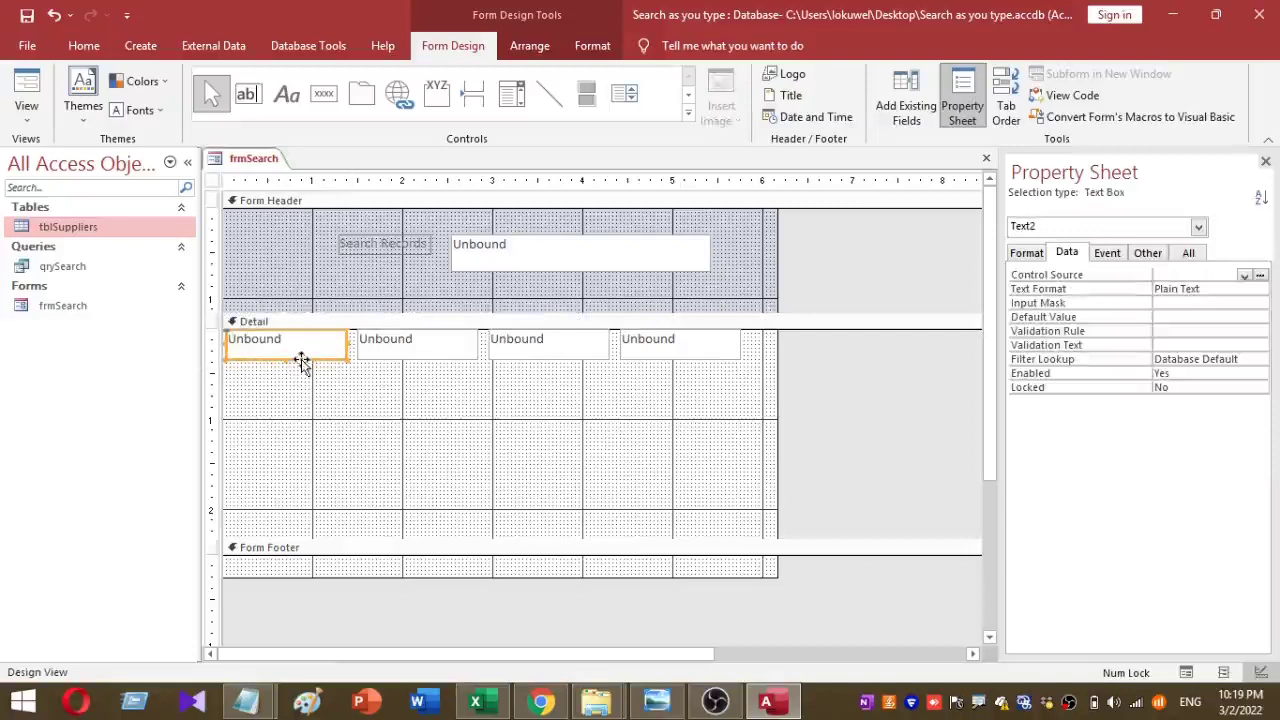
{"action": "left_click", "coordinate": [1245, 276]}
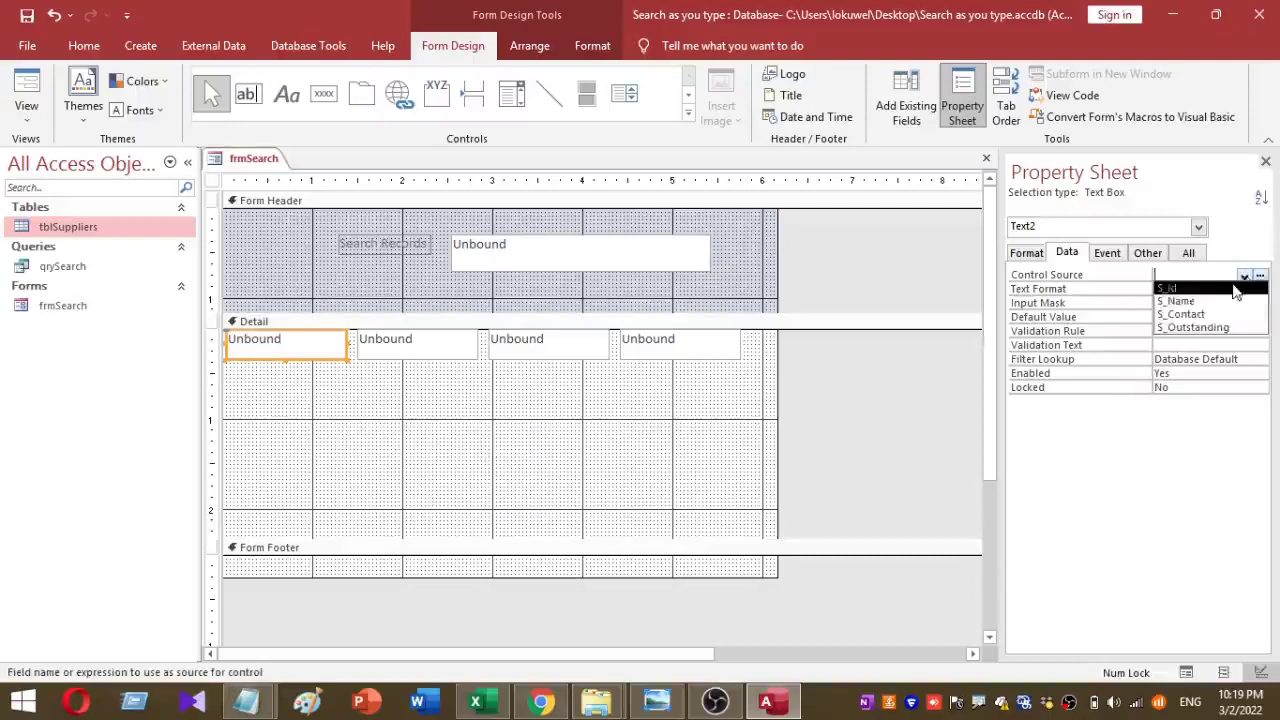
{"action": "left_click", "coordinate": [1235, 289]}
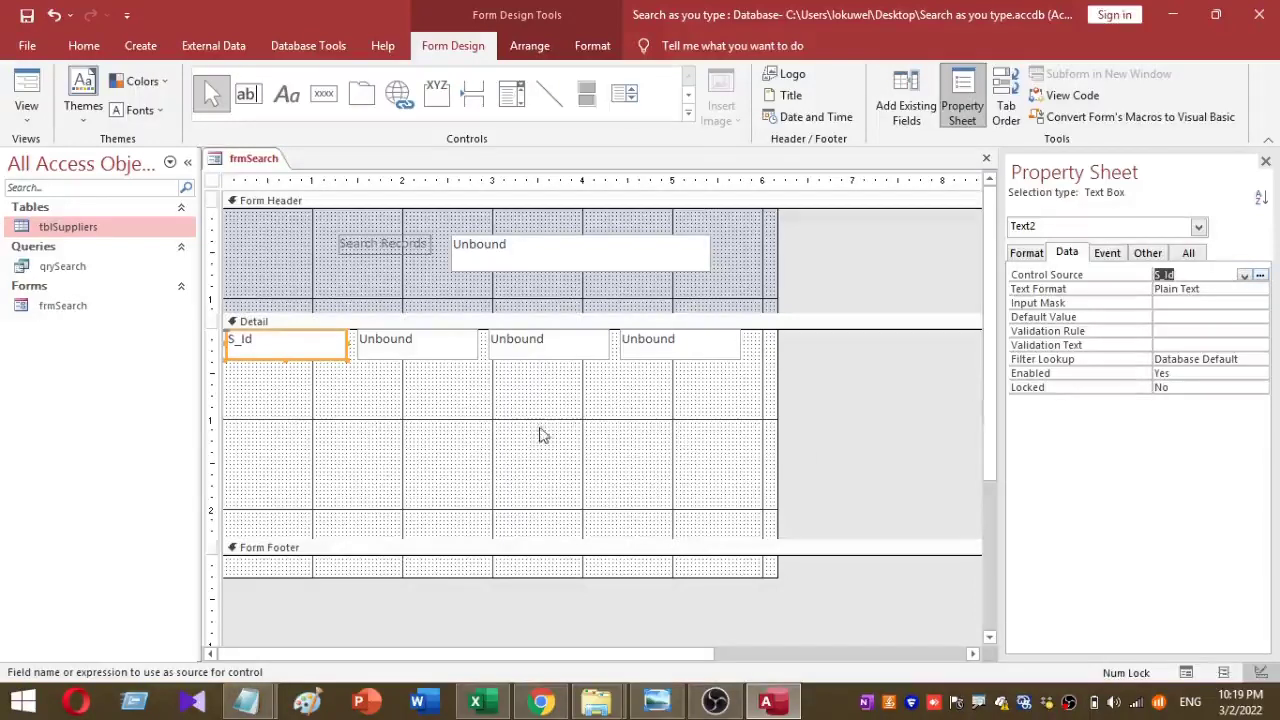
Step: Set the Control Source of the second Detail text box to S_Name and of the third to S_Contact
{"action": "left_click", "coordinate": [371, 356]}
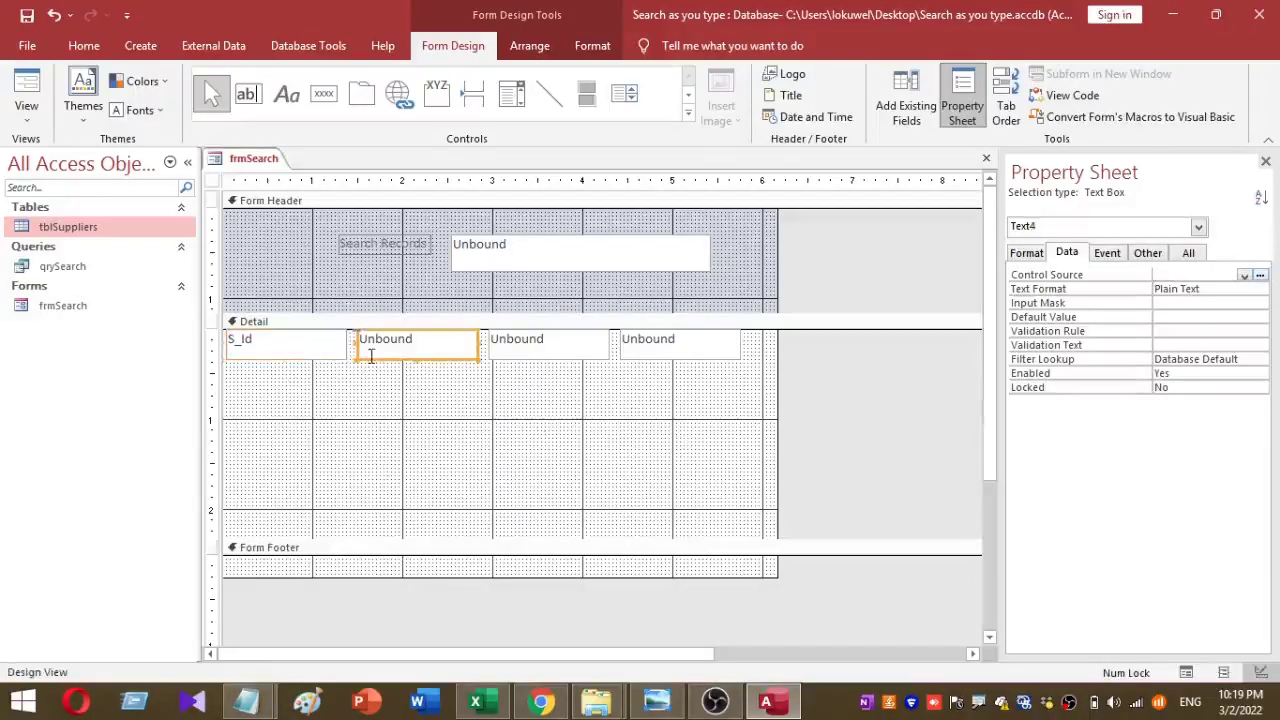
{"action": "left_click", "coordinate": [1244, 277]}
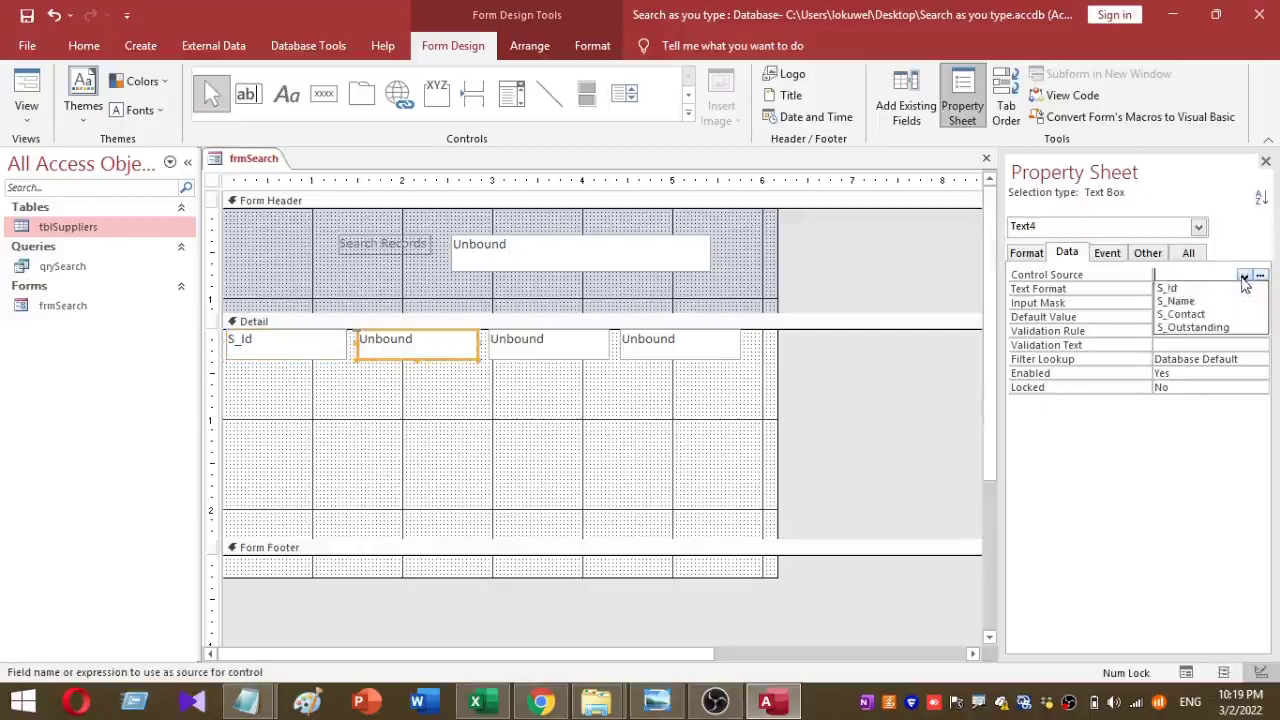
{"action": "left_click", "coordinate": [1238, 301]}
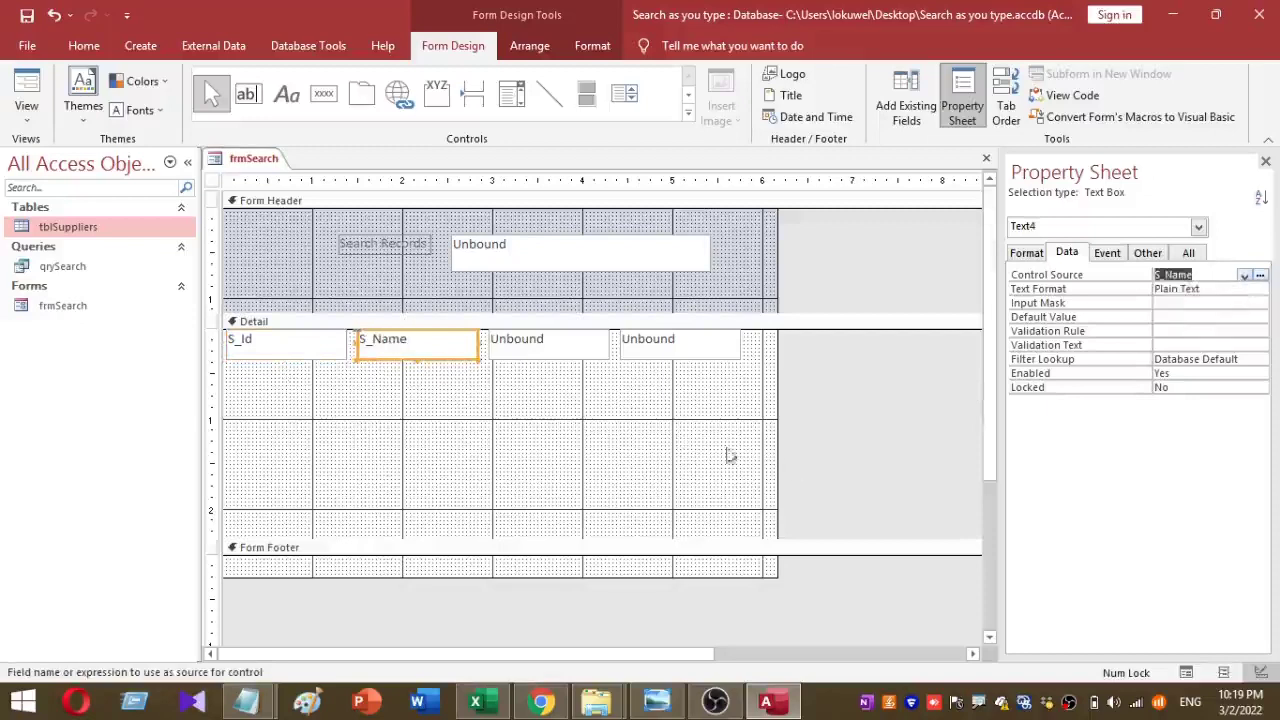
{"action": "left_click", "coordinate": [597, 356]}
{"action": "left_click", "coordinate": [1244, 276]}
{"action": "left_click", "coordinate": [1210, 315]}
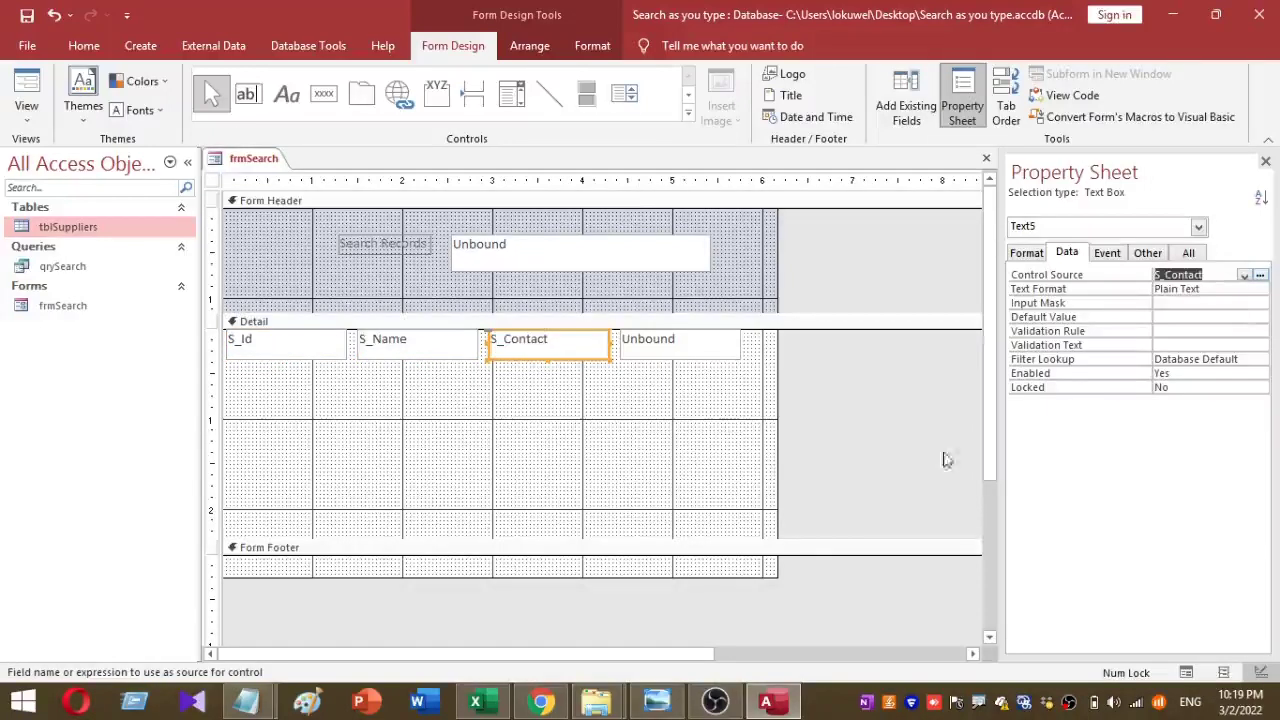
Step: Bind the fourth Detail text box to S_Outstanding and shrink the Detail section to the height of the text box row
{"action": "left_click", "coordinate": [695, 352]}
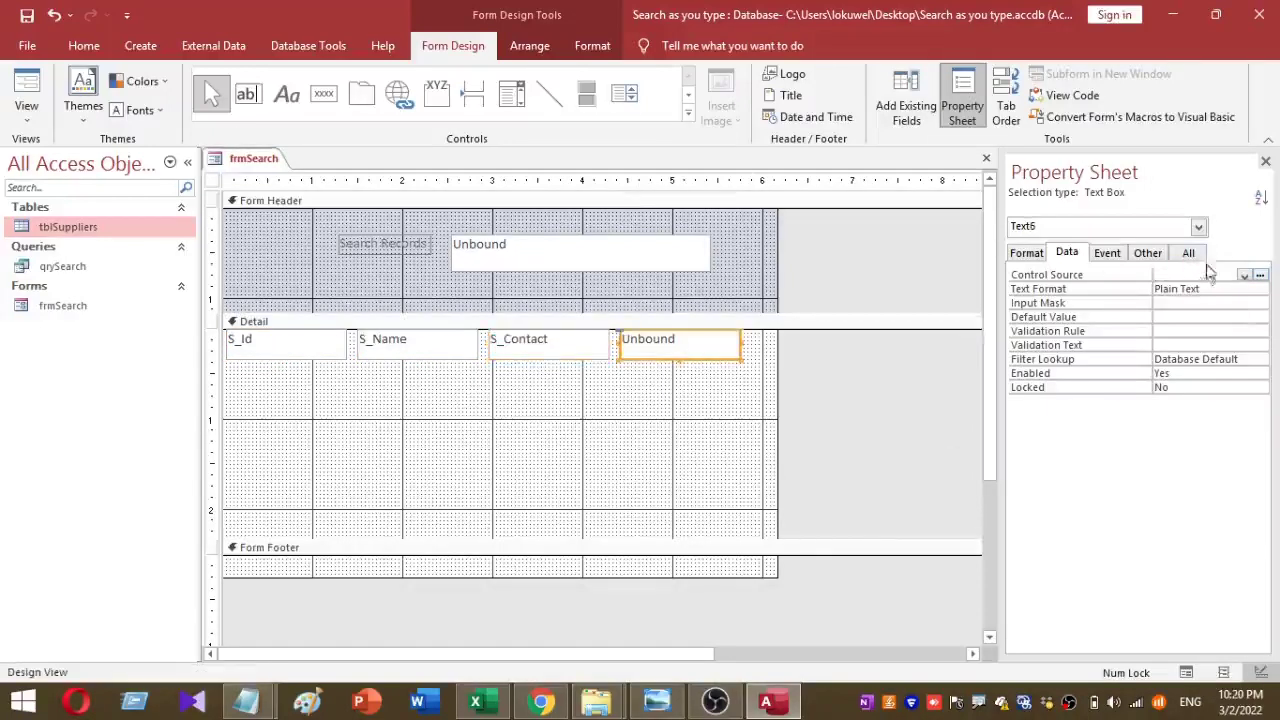
{"action": "left_click", "coordinate": [1244, 276]}
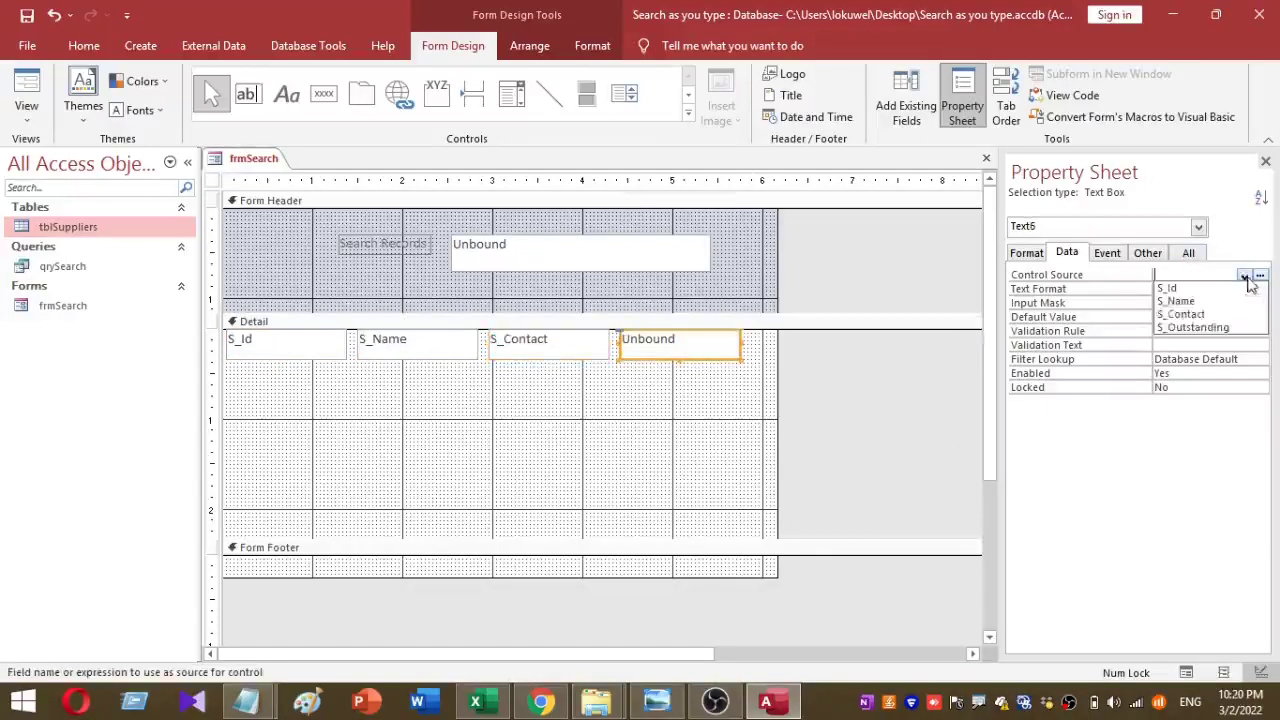
{"action": "left_click", "coordinate": [1208, 328]}
{"action": "left_click_drag", "start_coordinate": [524, 545], "coordinate": [362, 362]}
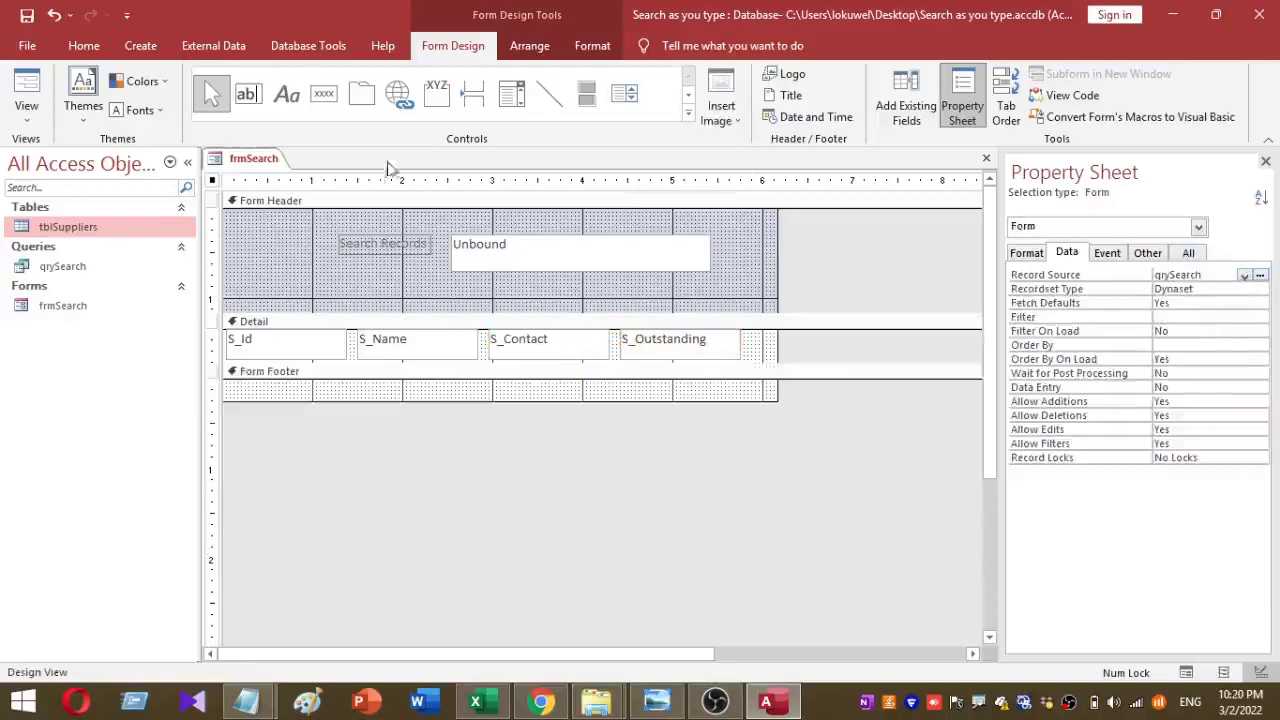
Step: Add a bold, centred 12-point label reading ID in the Form Header above the S_Id text box
{"action": "left_click", "coordinate": [286, 95]}
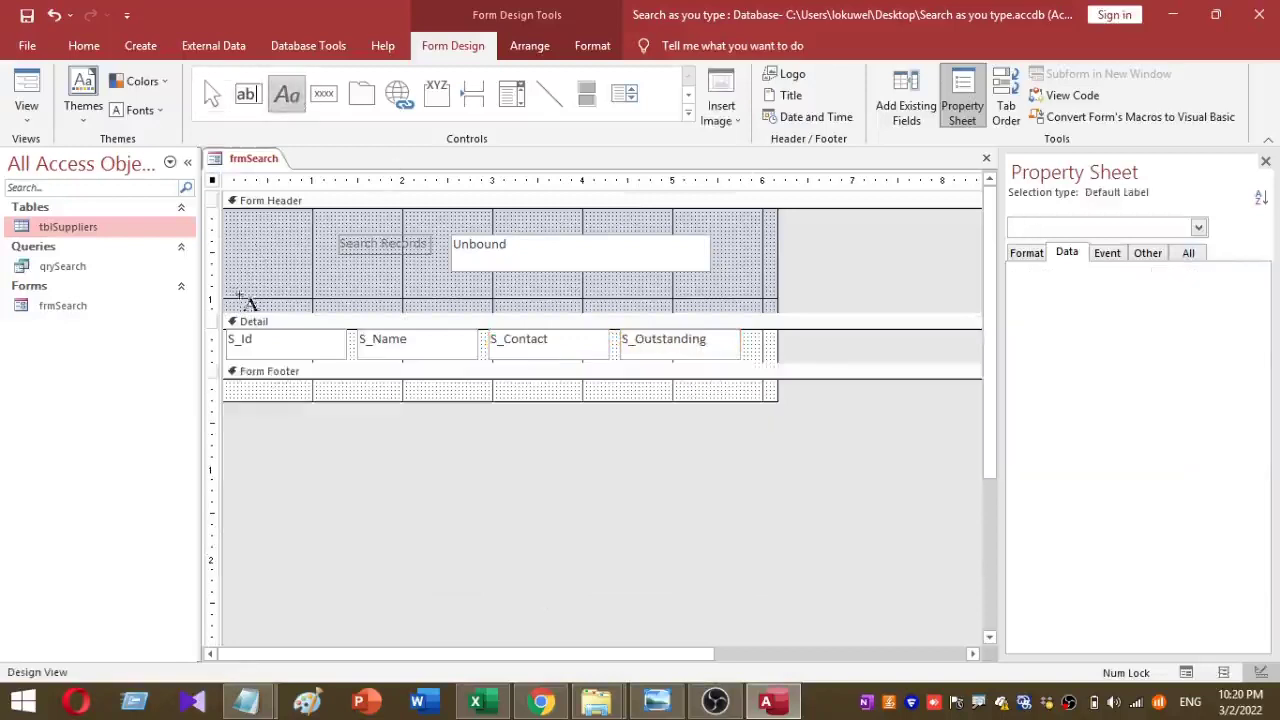
{"action": "left_click_drag", "start_coordinate": [240, 297], "coordinate": [322, 312]}
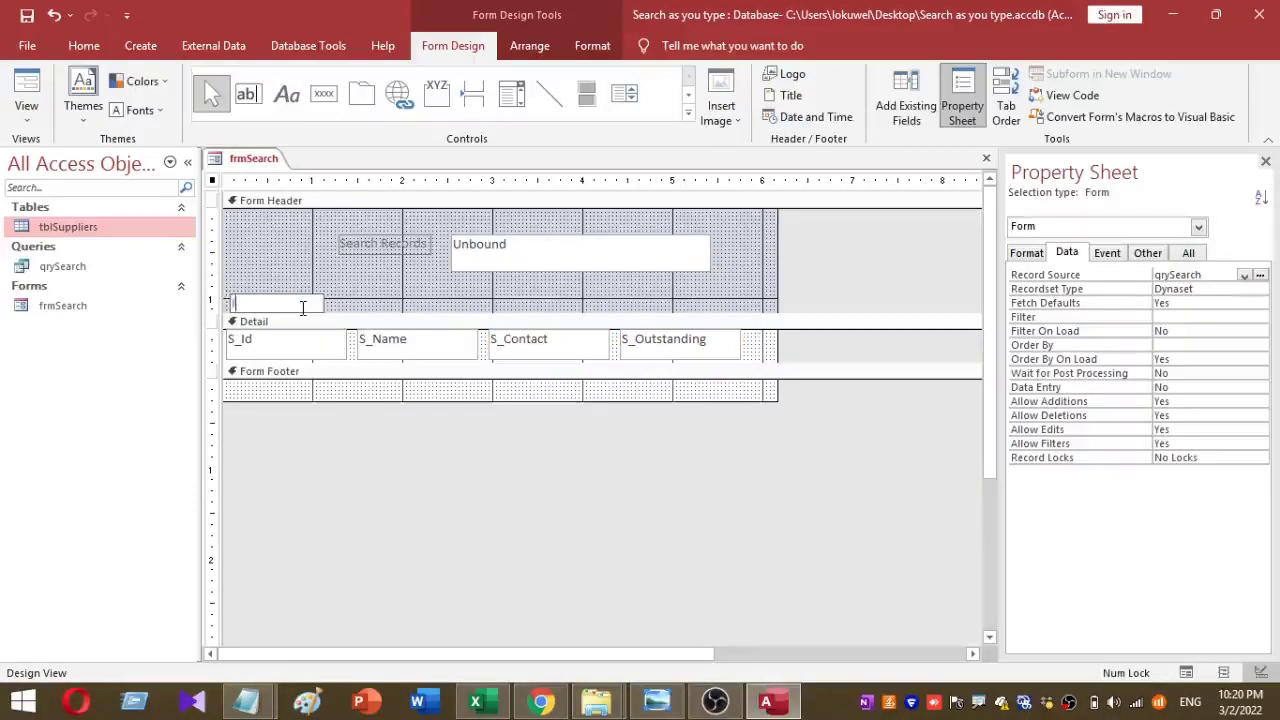
{"action": "left_click", "coordinate": [344, 287]}
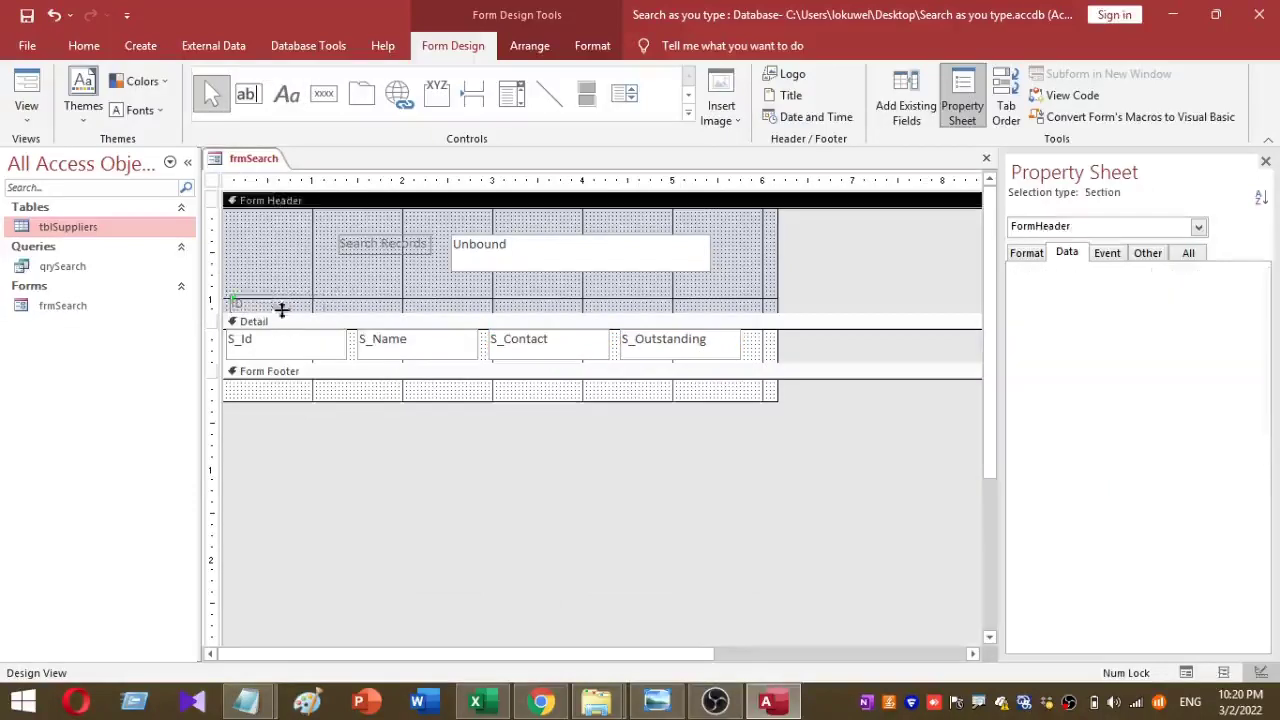
{"action": "left_click", "coordinate": [282, 305]}
{"action": "left_click", "coordinate": [366, 285]}
{"action": "left_click", "coordinate": [305, 300]}
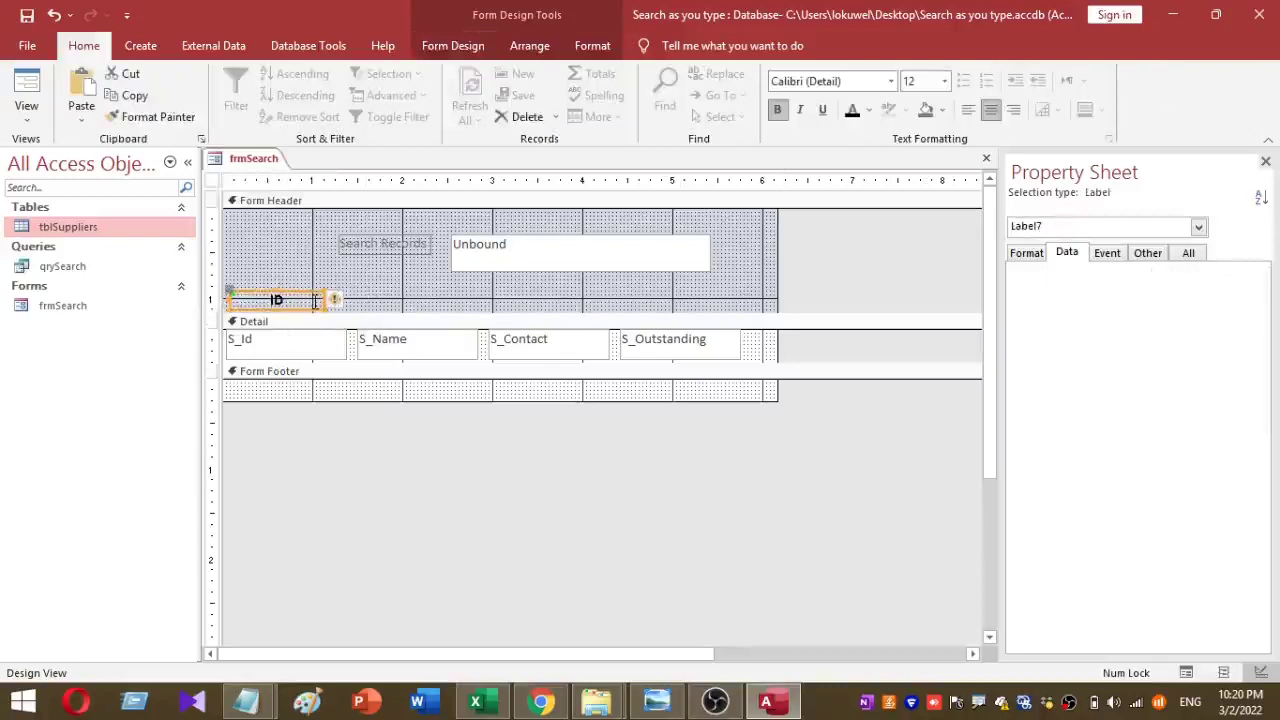
Step: Paste a copy of the ID label above the S_Name text box and caption it Name
{"action": "key", "text": "ctrl+v"}
{"action": "left_click_drag", "start_coordinate": [310, 322], "coordinate": [440, 295]}
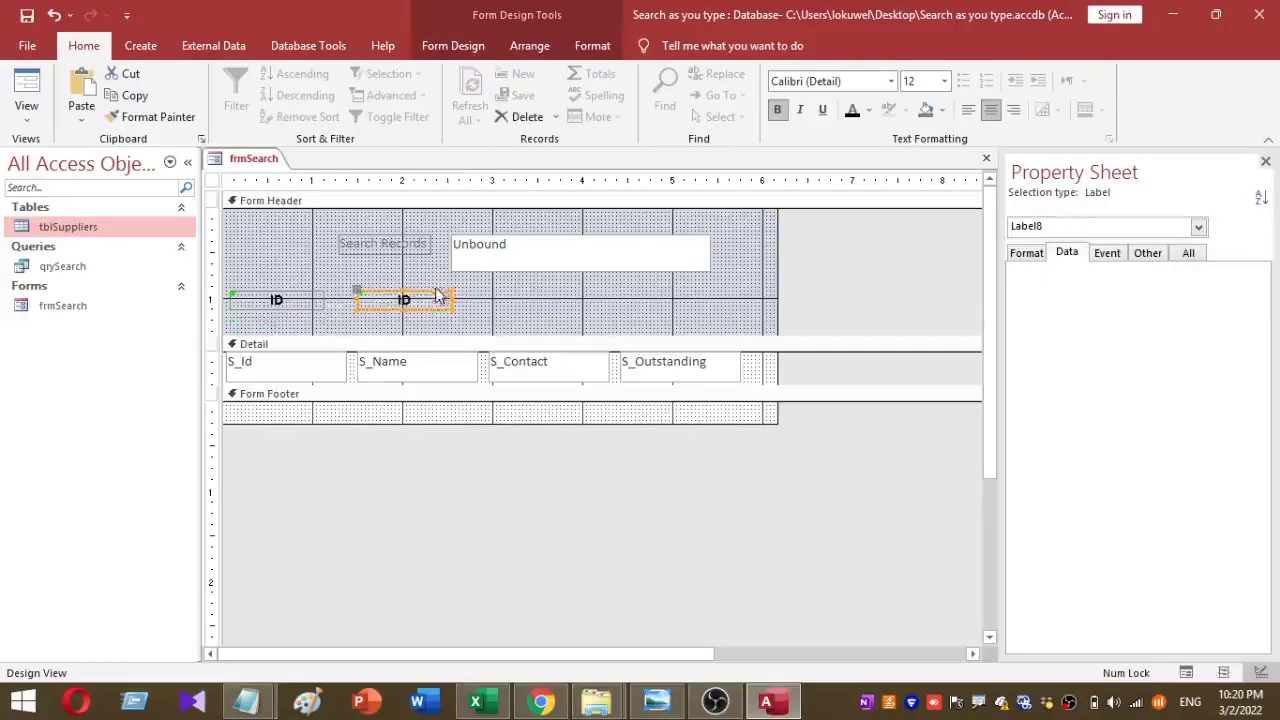
{"action": "double_click", "coordinate": [440, 298]}
{"action": "type", "text": "Name"}
{"action": "key", "text": "Return"}
Step: Duplicate the Name label, place the copy above the S_Contact text box and caption it Contact
{"action": "key", "text": "ctrl+c"}
{"action": "key", "text": "ctrl+v"}
{"action": "left_click_drag", "start_coordinate": [445, 326], "coordinate": [557, 290]}
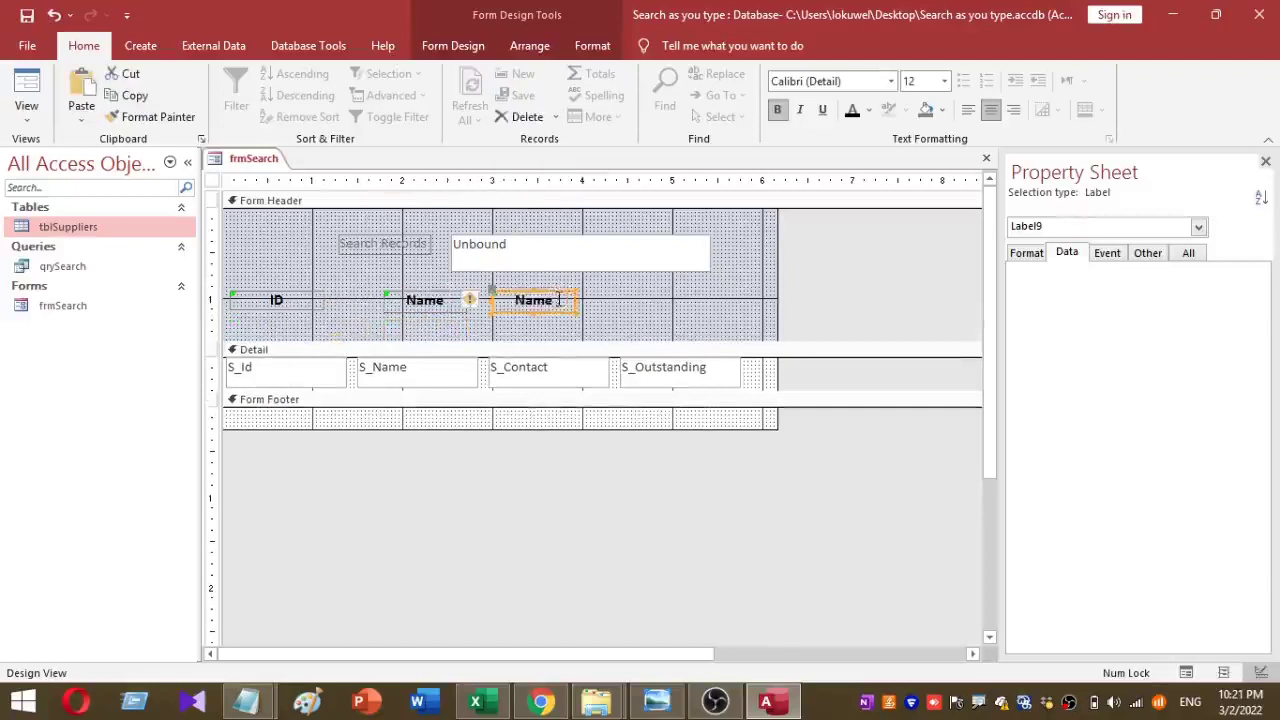
{"action": "type", "text": "Contact"}
{"action": "key", "text": "Return"}
Step: Duplicate the Contact label above the S_Outstanding text box with the caption Outstanding, and shrink the Form Header to end just below the labels
{"action": "key", "text": "ctrl+c"}
{"action": "key", "text": "ctrl+v"}
{"action": "left_click_drag", "start_coordinate": [523, 326], "coordinate": [645, 308]}
{"action": "double_click", "coordinate": [645, 308]}
{"action": "type", "text": "Outstanding"}
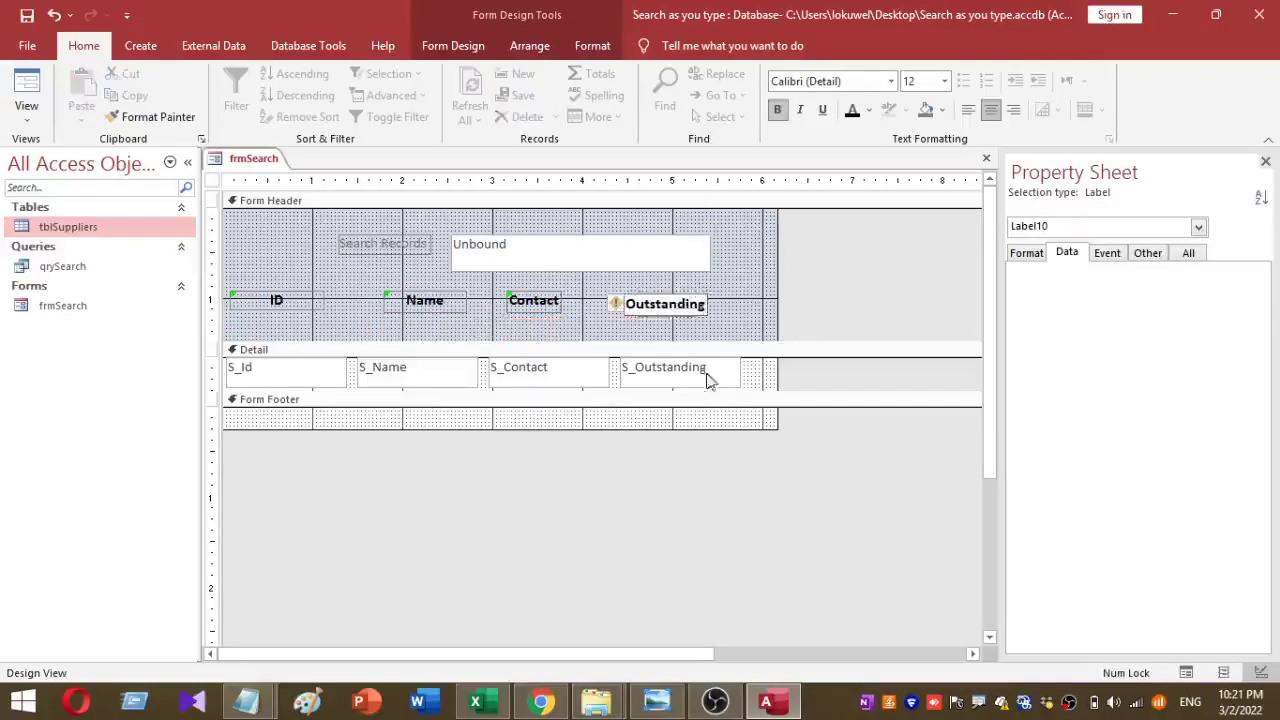
{"action": "left_click", "coordinate": [717, 336]}
{"action": "left_click_drag", "start_coordinate": [713, 316], "coordinate": [713, 315]}
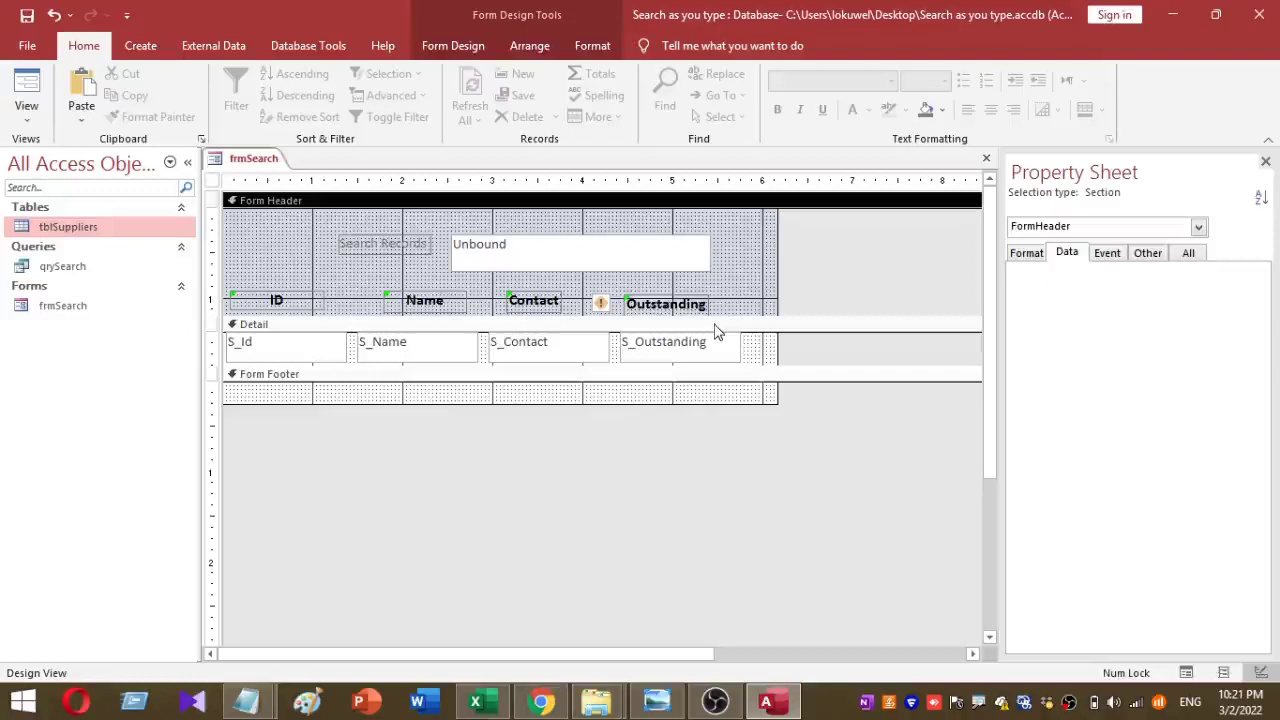
Step: Enlarge the font of the Search Records label and make the text of the label and search box black
{"action": "left_click", "coordinate": [642, 245]}
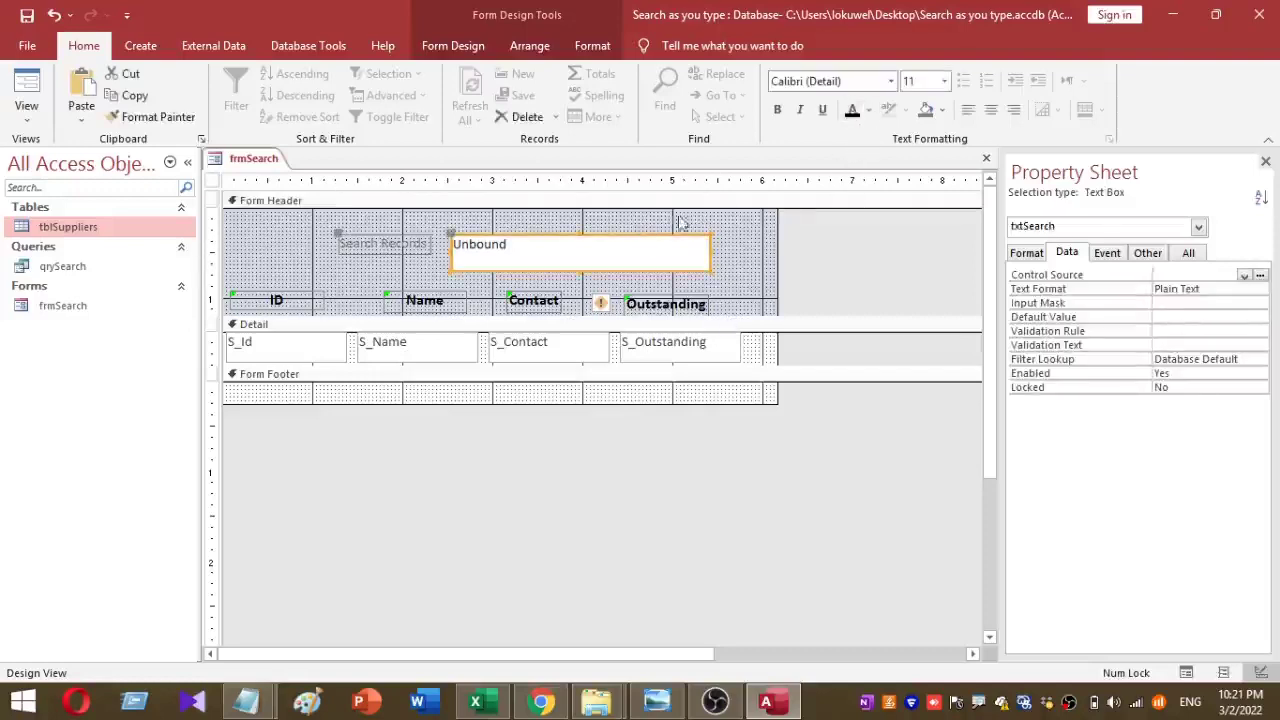
{"action": "left_click", "coordinate": [944, 81]}
{"action": "left_click", "coordinate": [911, 263]}
{"action": "left_click", "coordinate": [345, 262]}
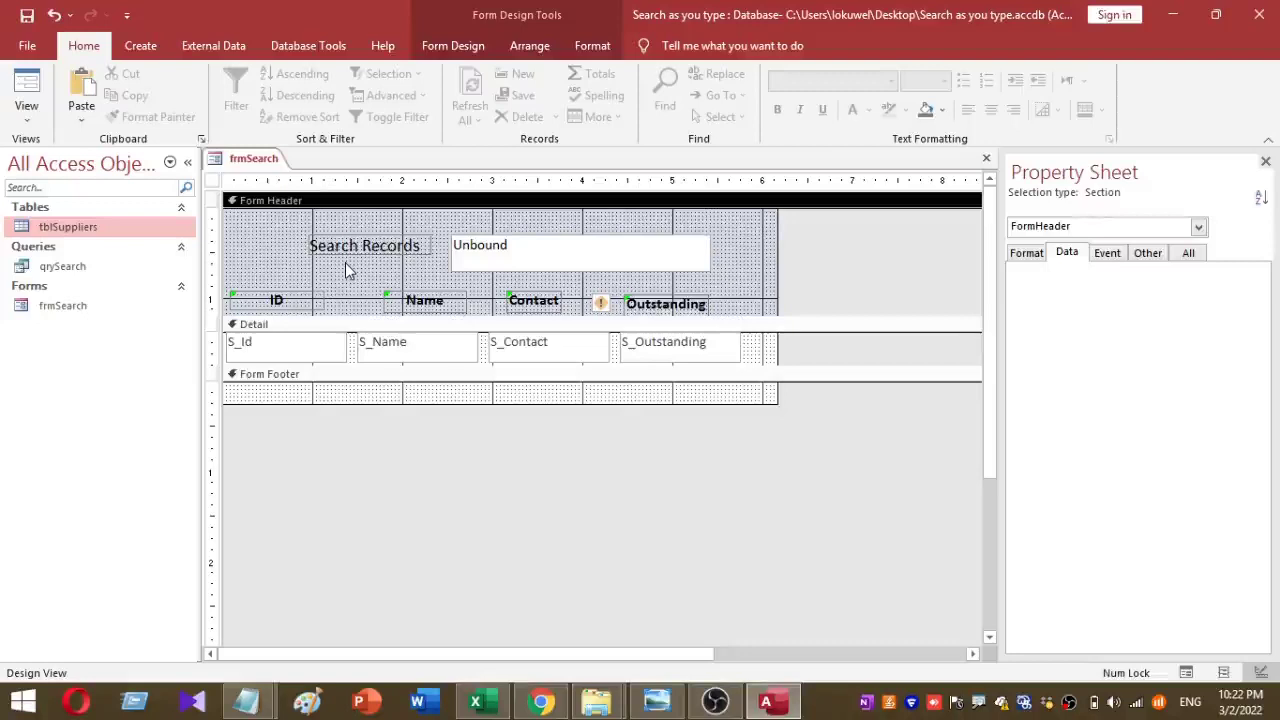
Step: Build an event for the Form Header section with the Code Builder to open the form's VBA module
{"action": "right_click", "coordinate": [265, 234]}
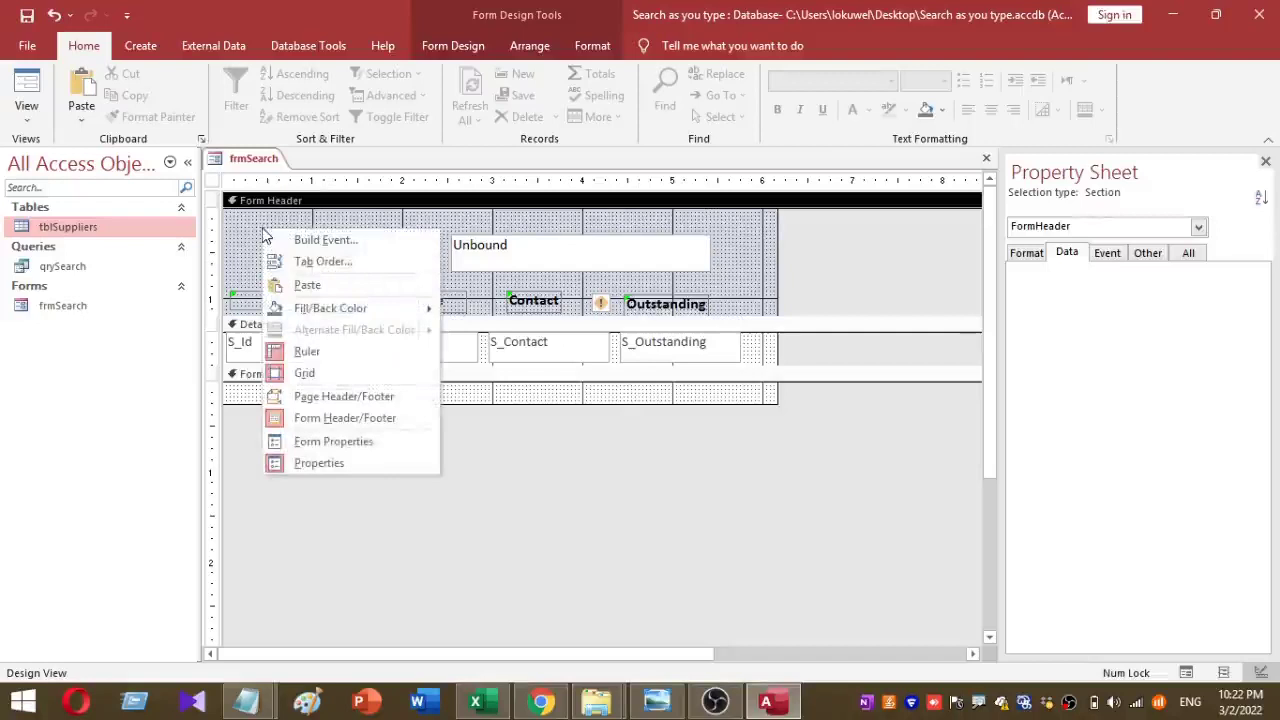
{"action": "left_click", "coordinate": [257, 229]}
{"action": "right_click", "coordinate": [257, 229]}
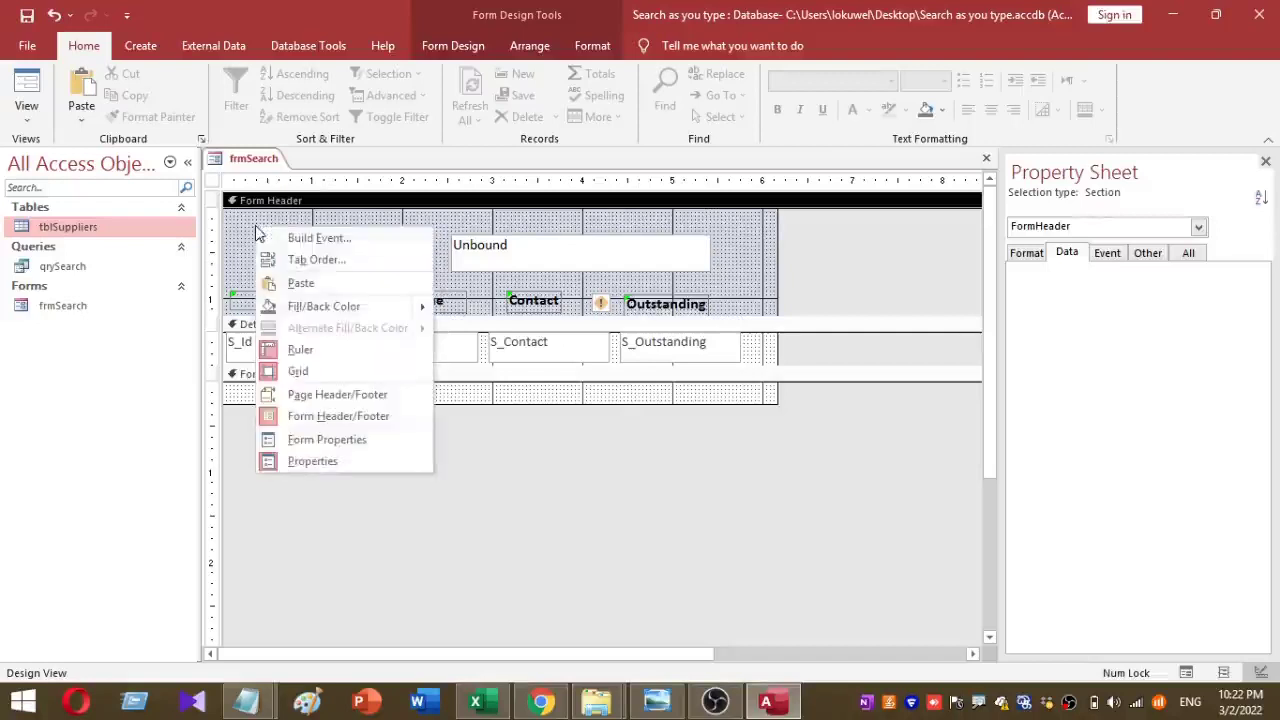
{"action": "left_click", "coordinate": [268, 238]}
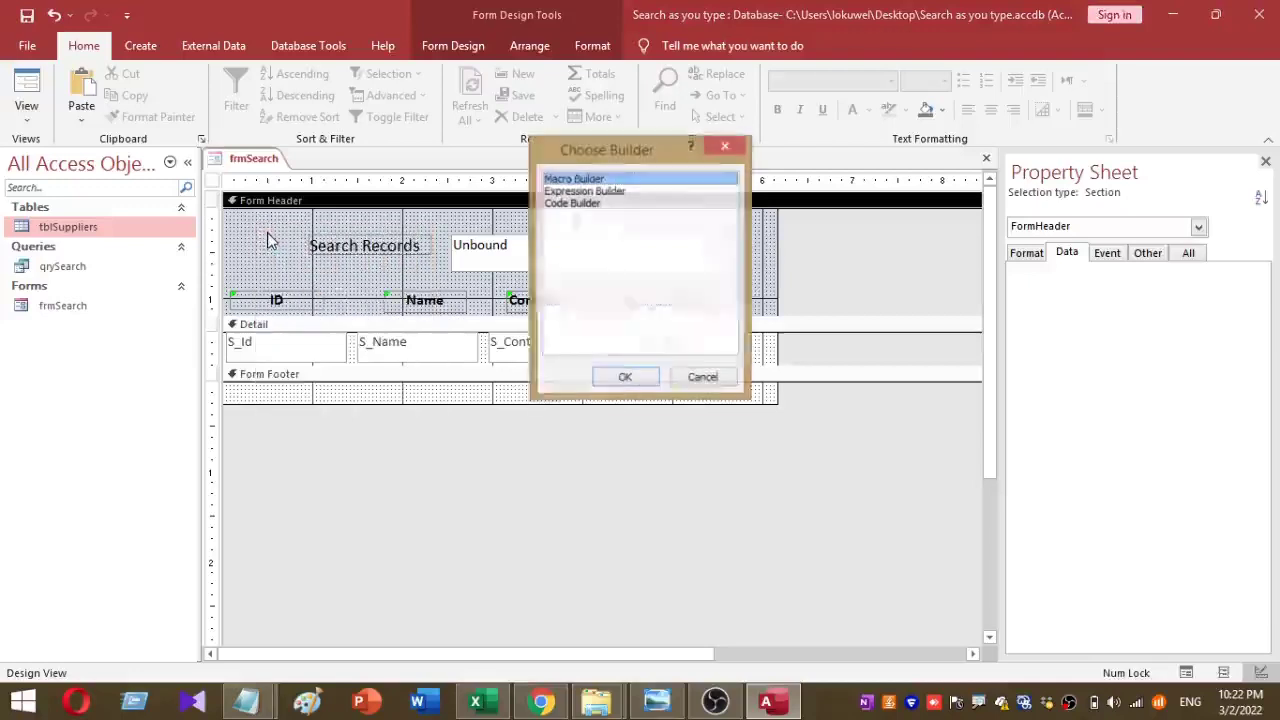
{"action": "left_click", "coordinate": [568, 205]}
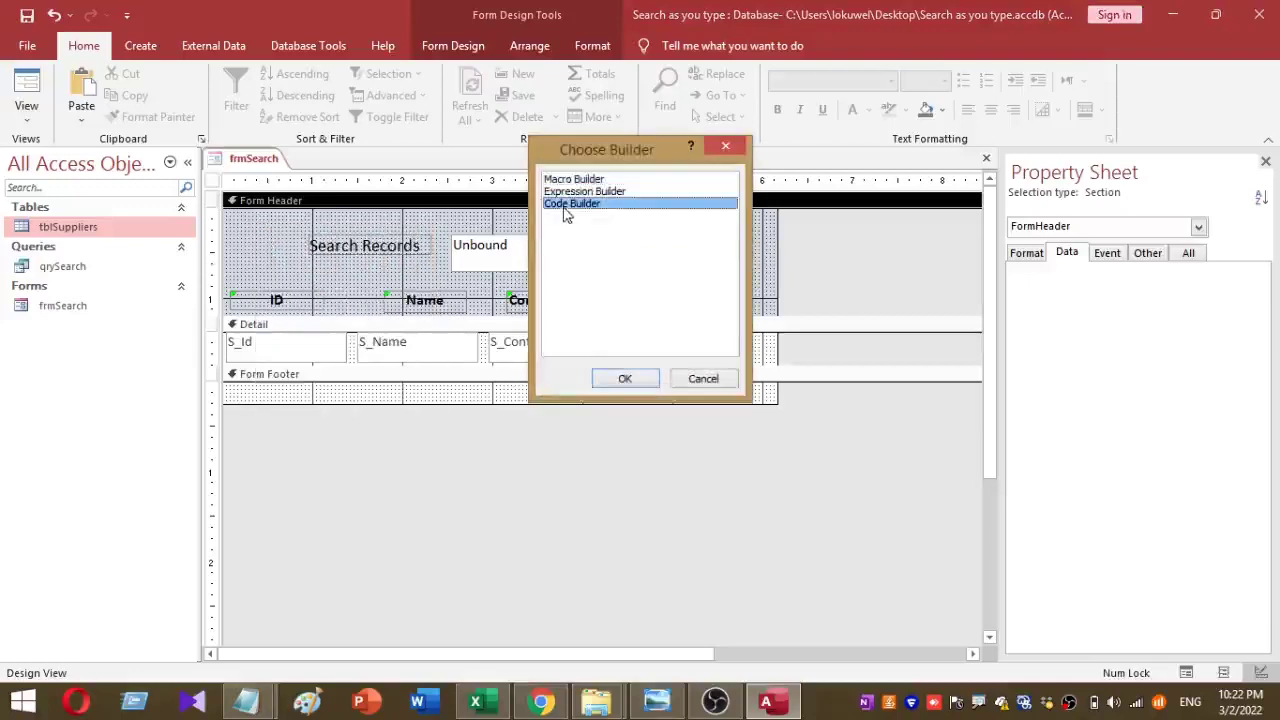
{"action": "left_click", "coordinate": [624, 380]}
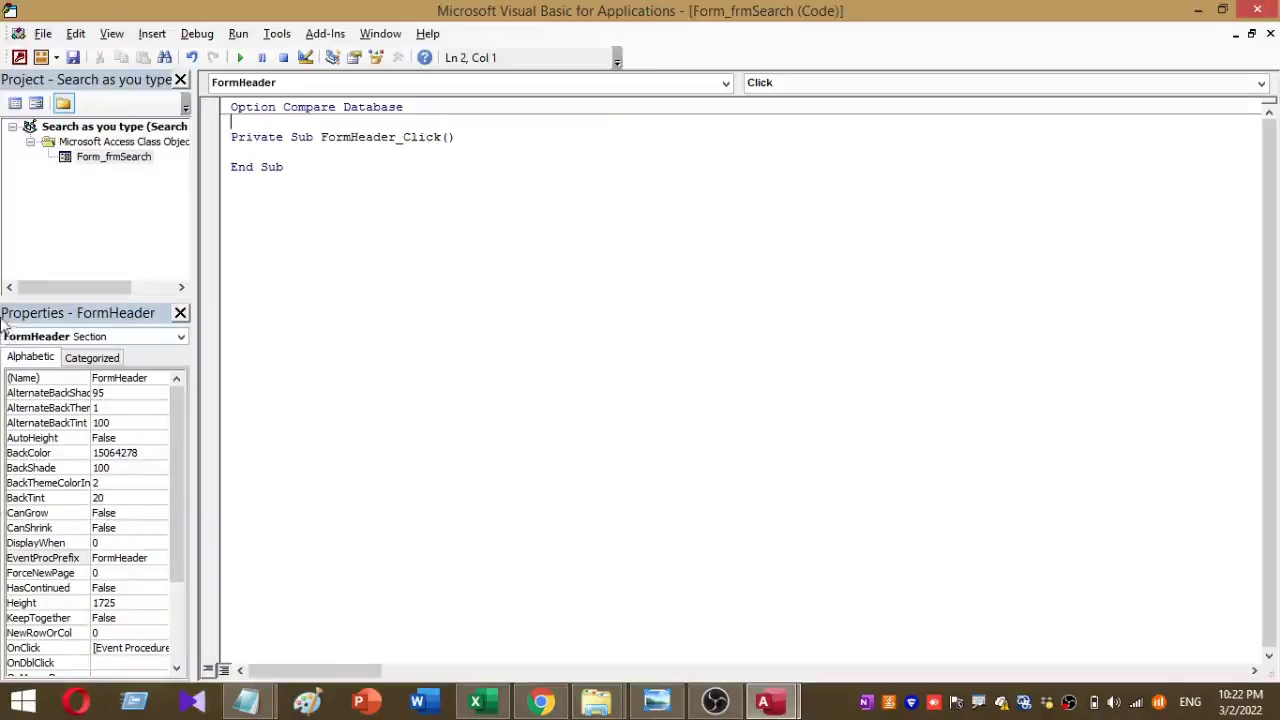
Step: Switch to the VBA Coding Part file in Notepad, copy the line "Private blnSpace As Boolean" and minimise the file
{"action": "left_click", "coordinate": [246, 700]}
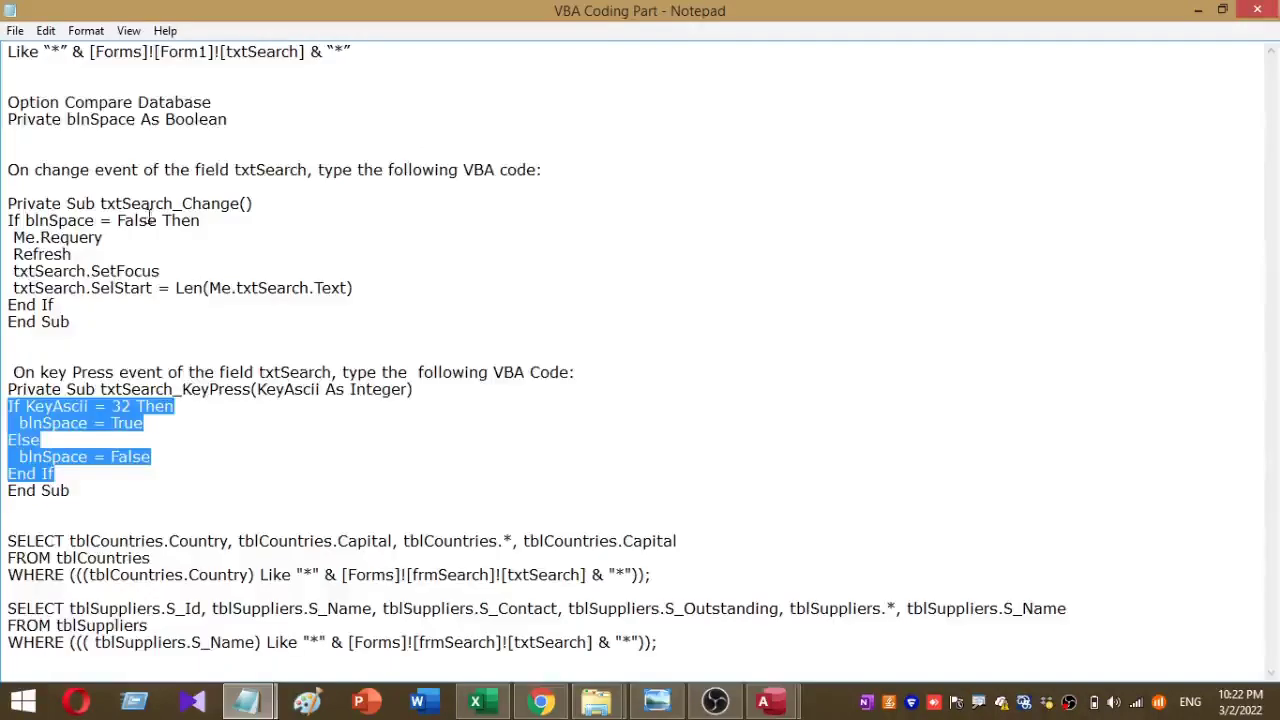
{"action": "left_click", "coordinate": [222, 122]}
{"action": "left_click", "coordinate": [3, 119], "text": "shift"}
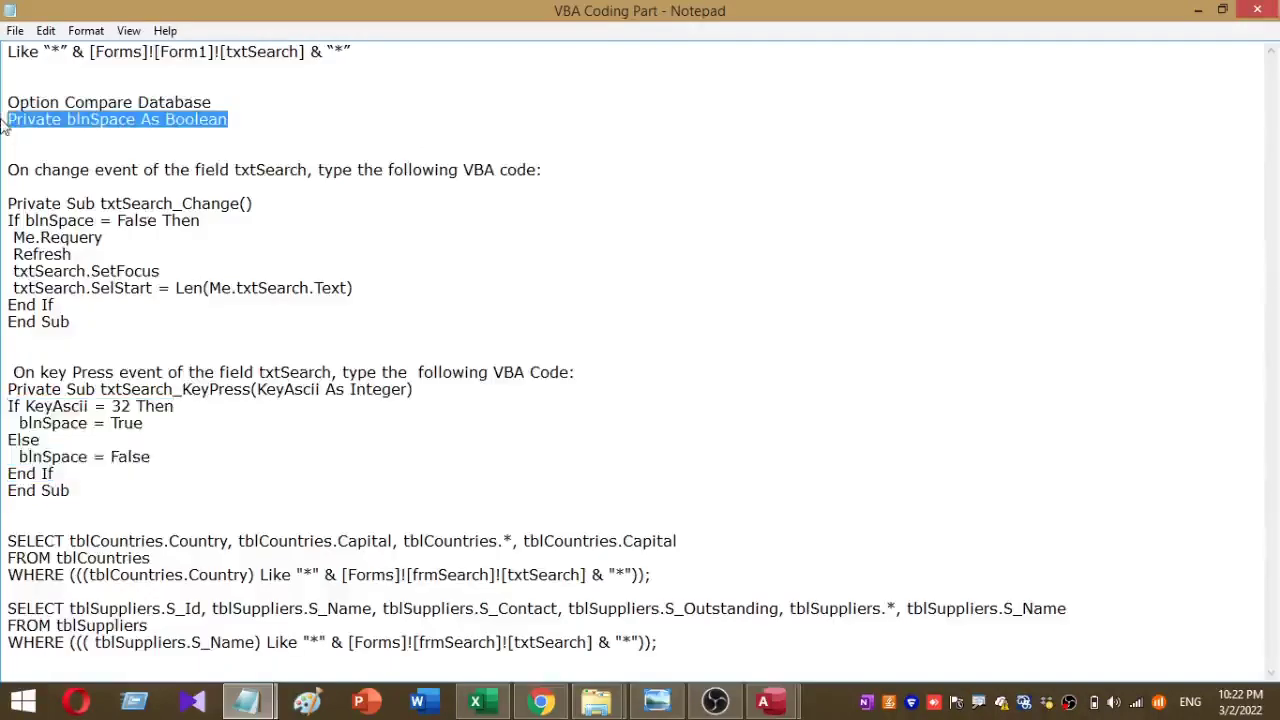
{"action": "left_click", "coordinate": [1198, 10]}
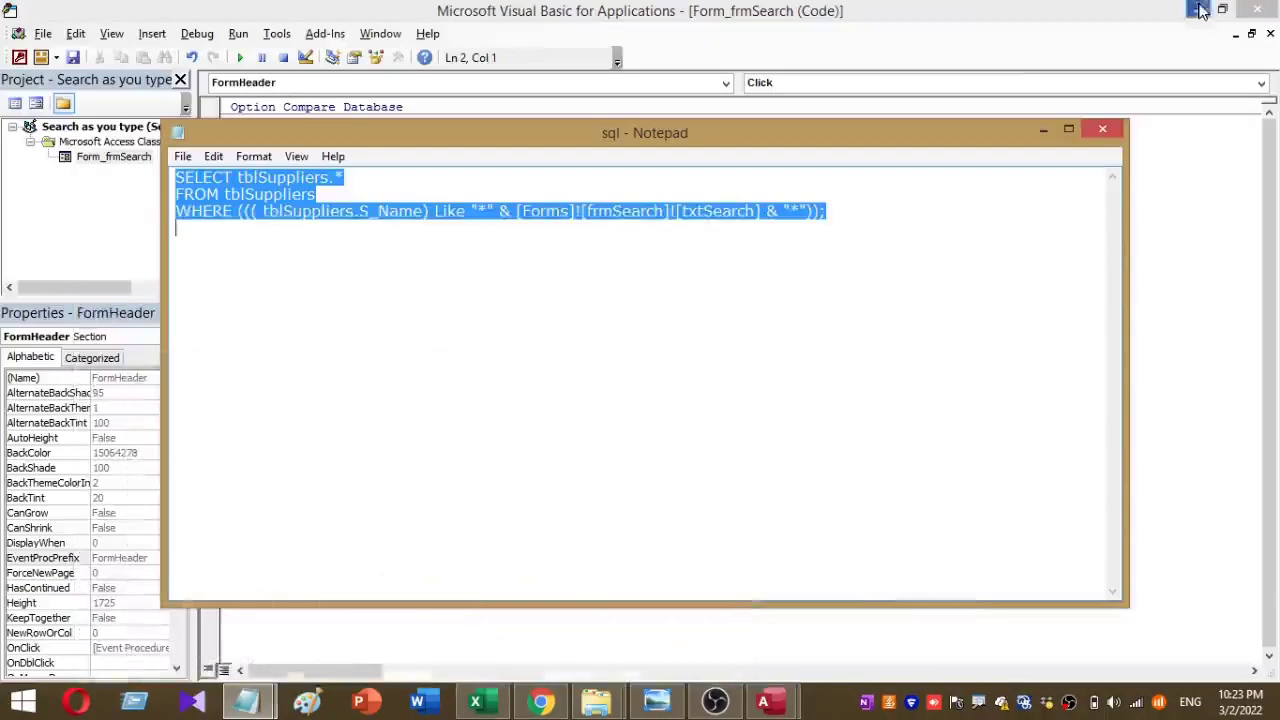
Step: Minimise the sql Notepad file and paste the blnSpace Boolean declaration below Option Compare Database in the form's code module
{"action": "left_click", "coordinate": [1042, 130]}
{"action": "key", "text": "ctrl+v"}
{"action": "left_click", "coordinate": [378, 271]}
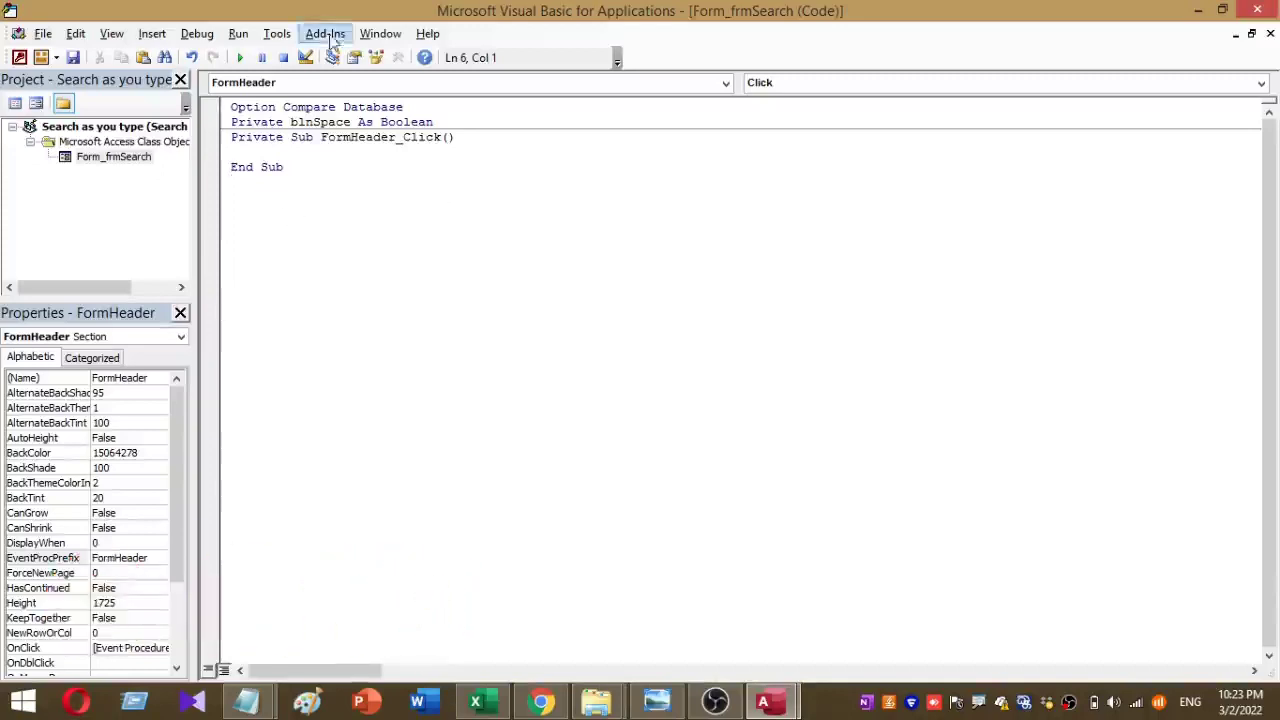
Step: Create a Change event procedure for the txtSearch control in the form's code module
{"action": "left_click", "coordinate": [726, 84]}
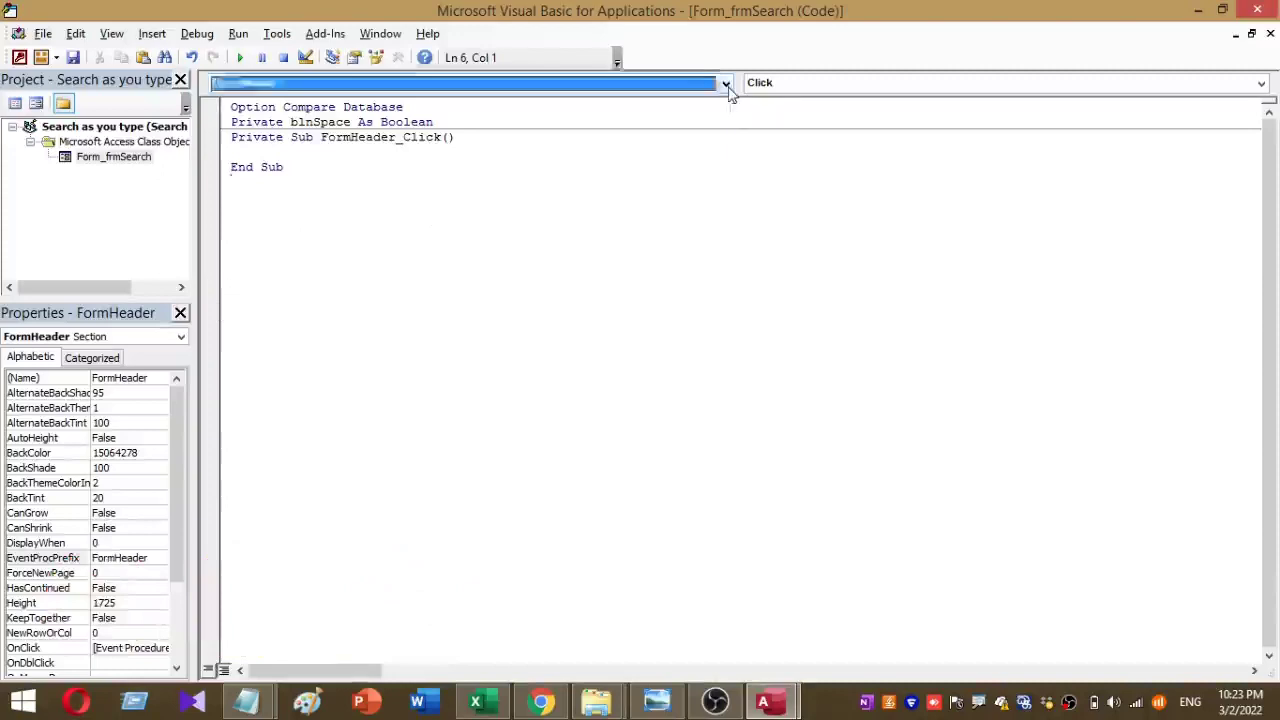
{"action": "left_click", "coordinate": [420, 273]}
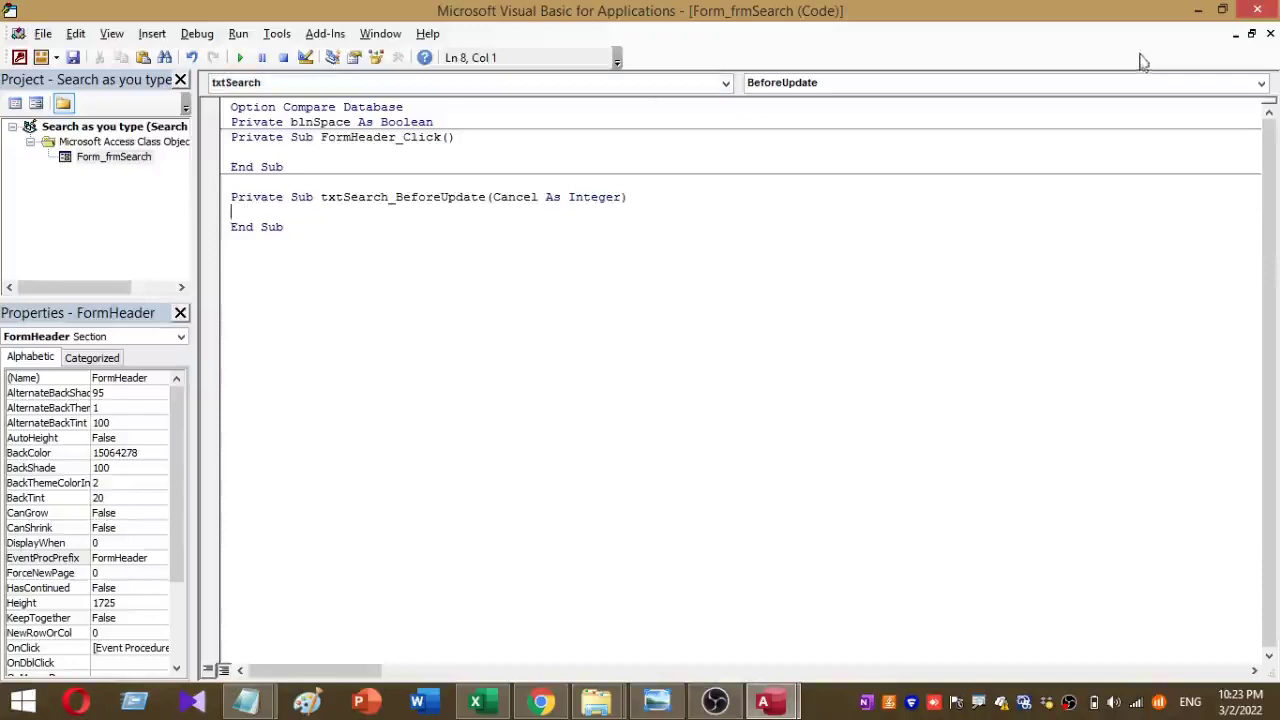
{"action": "left_click", "coordinate": [1261, 84]}
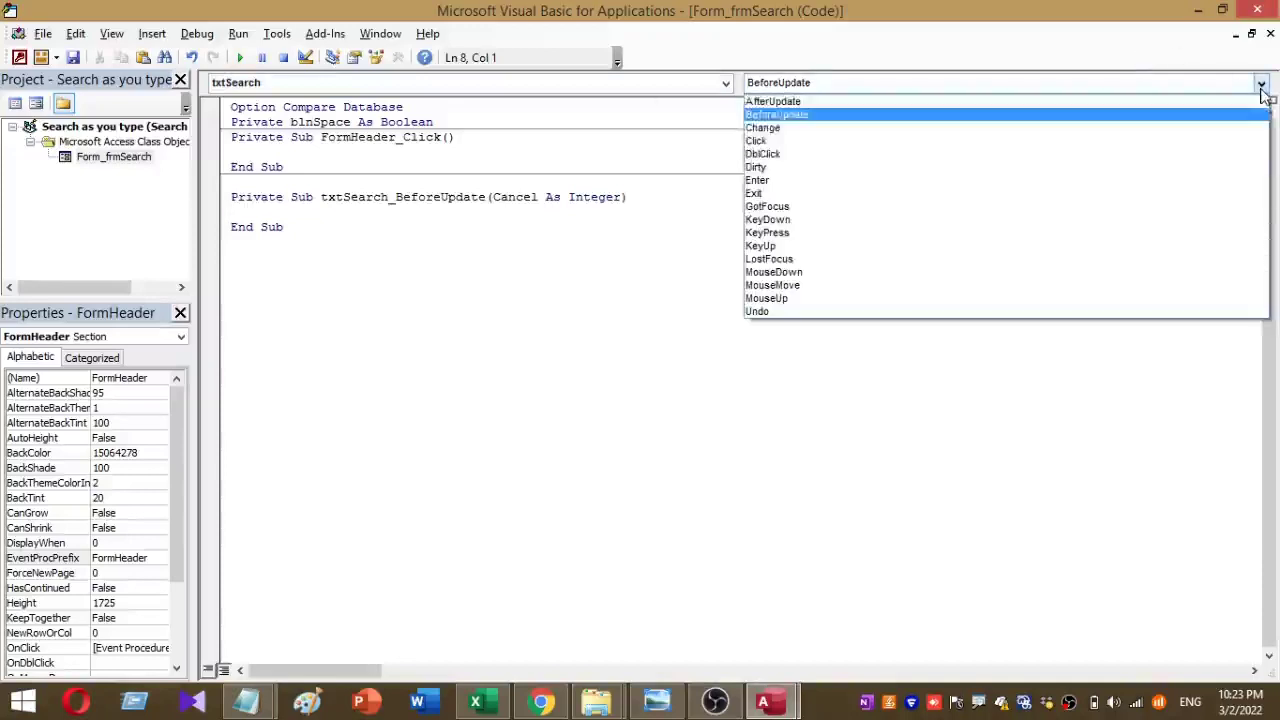
{"action": "left_click", "coordinate": [1087, 130]}
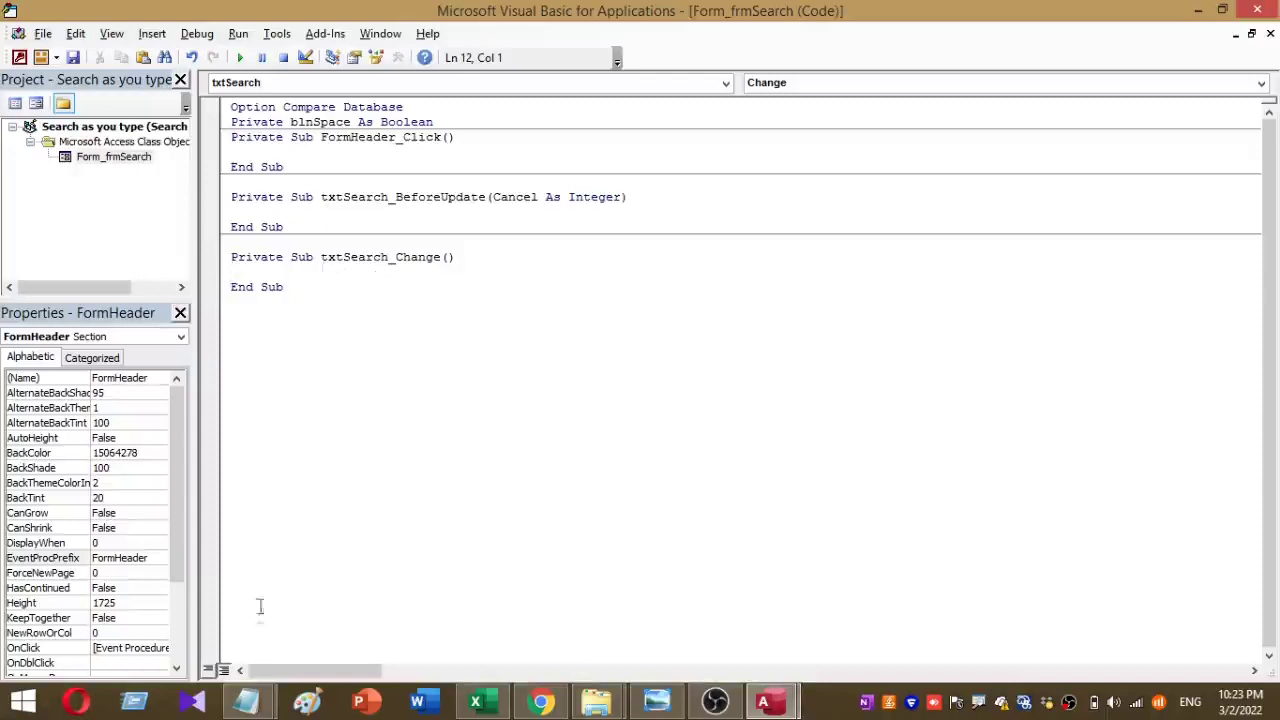
Step: Copy the "If blnSpace = False Then" block through End If from the VBA Coding Part file into the txtSearch_Change procedure
{"action": "left_click", "coordinate": [246, 701]}
{"action": "left_click", "coordinate": [166, 617]}
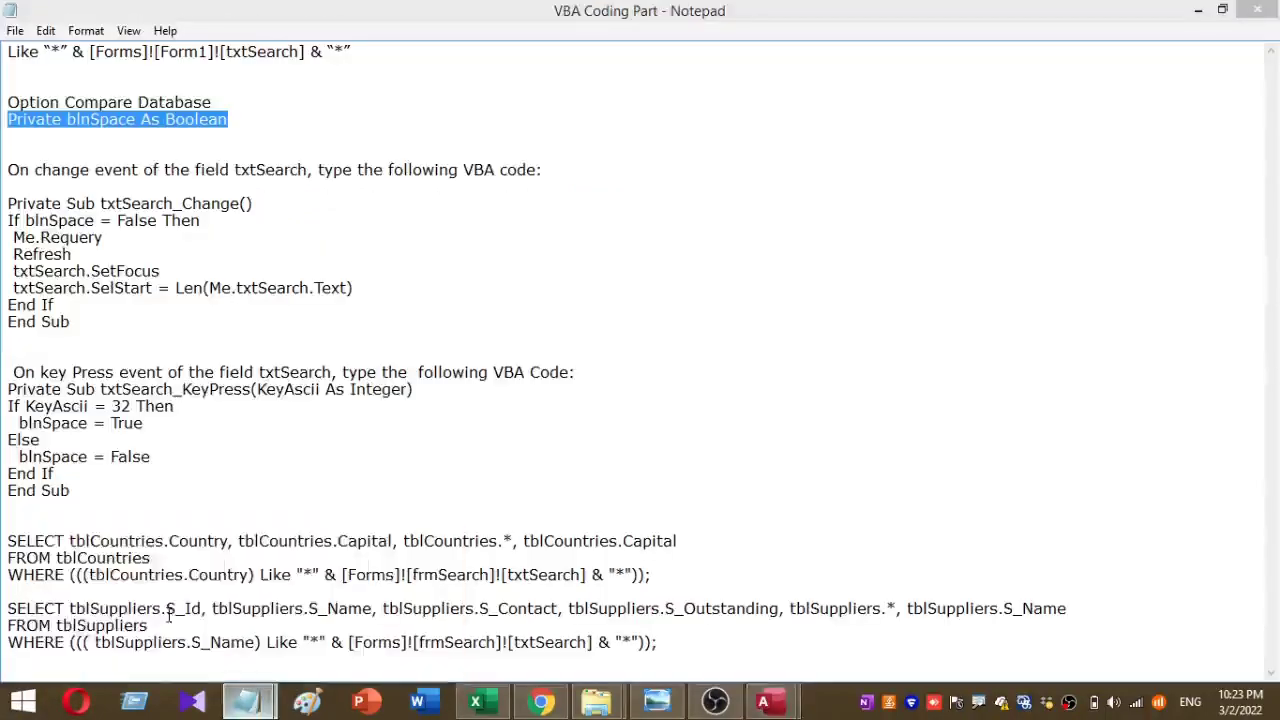
{"action": "left_click_drag", "start_coordinate": [8, 220], "coordinate": [187, 304]}
{"action": "key", "text": "ctrl+c"}
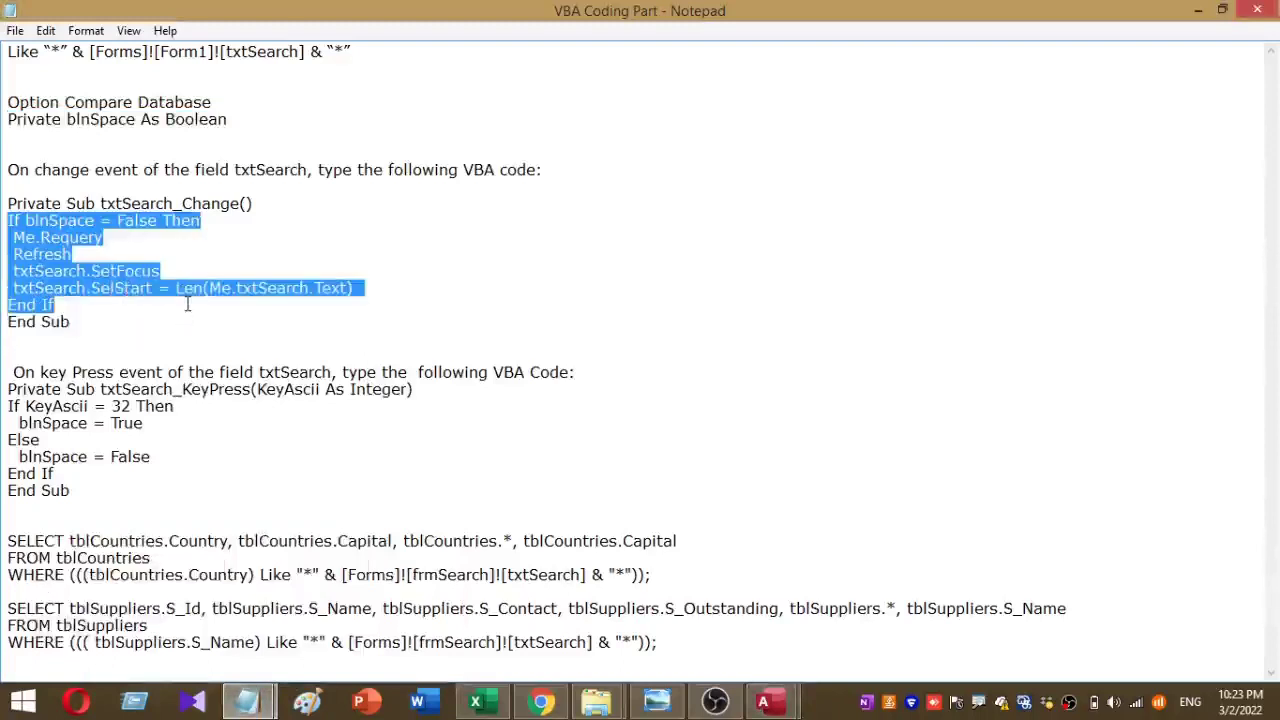
{"action": "left_click", "coordinate": [1198, 10]}
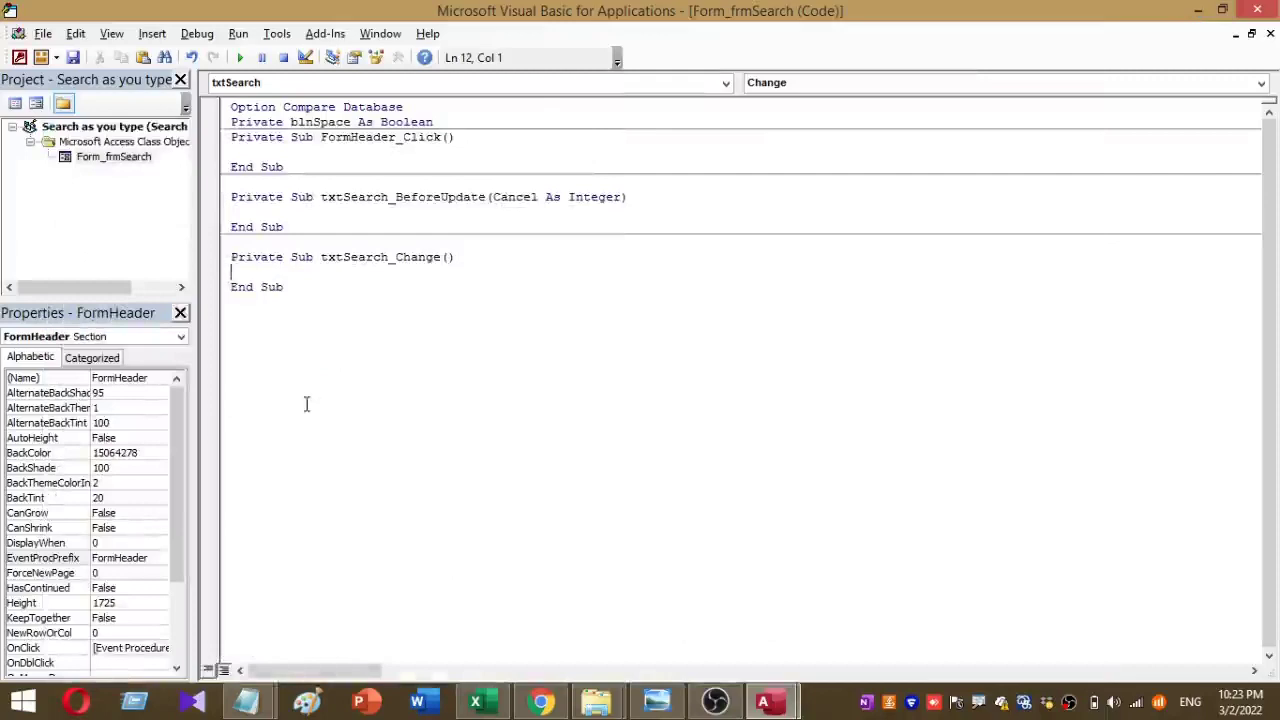
{"action": "key", "text": "ctrl+v"}
{"action": "left_click", "coordinate": [297, 438]}
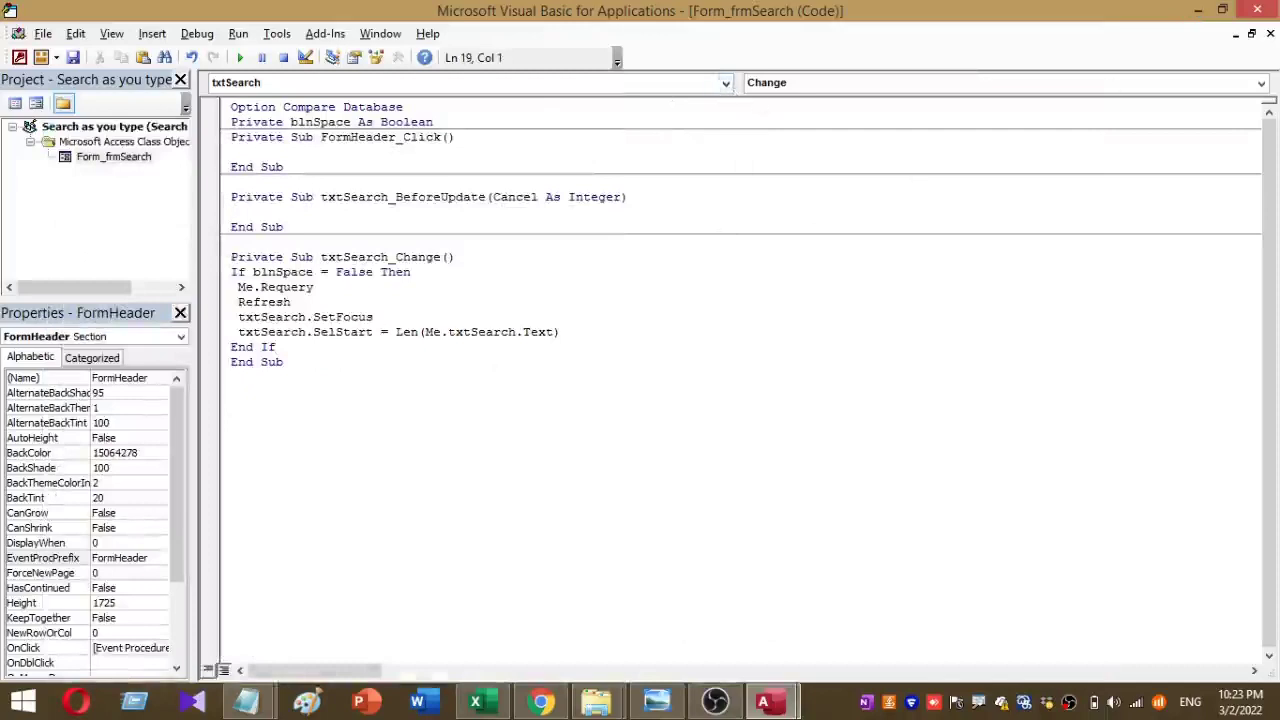
Step: Create a KeyPress event procedure for txtSearch and paste in the "If KeyAscii = 32 Then" block copied from the VBA Coding Part file
{"action": "left_click", "coordinate": [1262, 86]}
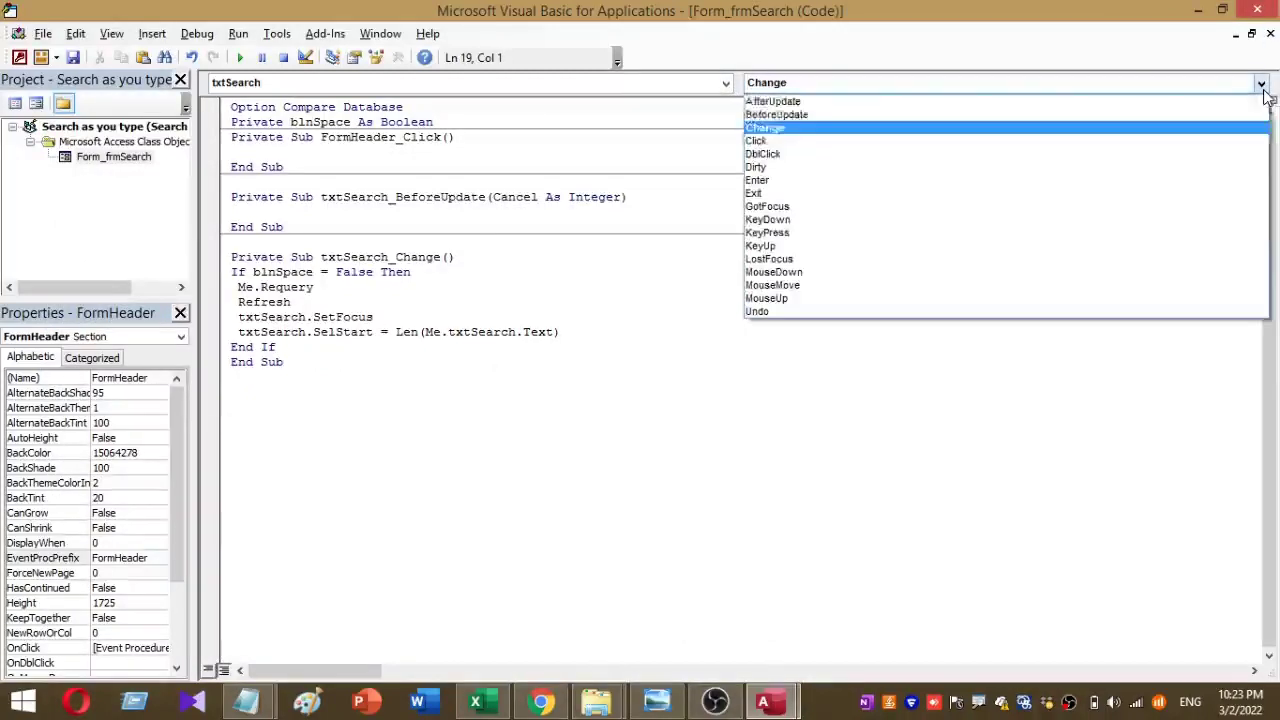
{"action": "left_click", "coordinate": [1048, 240]}
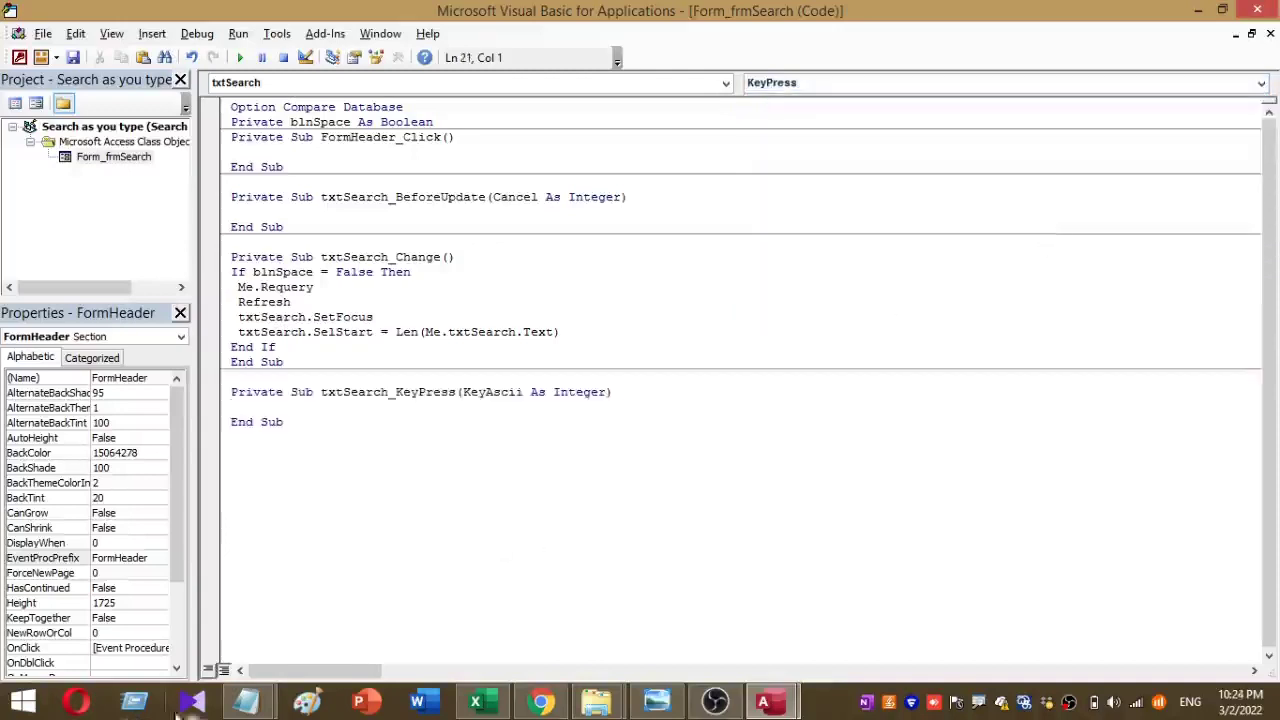
{"action": "left_click", "coordinate": [246, 701]}
{"action": "left_click_drag", "start_coordinate": [8, 406], "coordinate": [168, 481]}
{"action": "key", "text": "ctrl+c"}
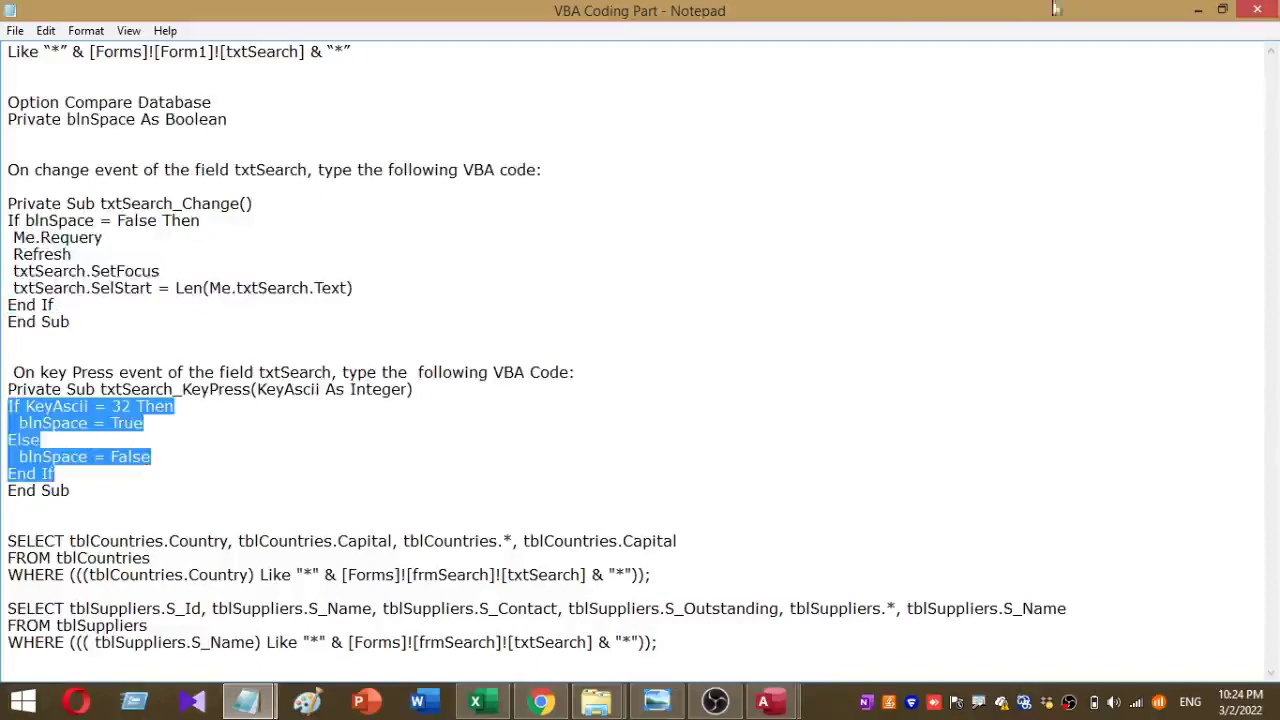
{"action": "left_click", "coordinate": [1198, 10]}
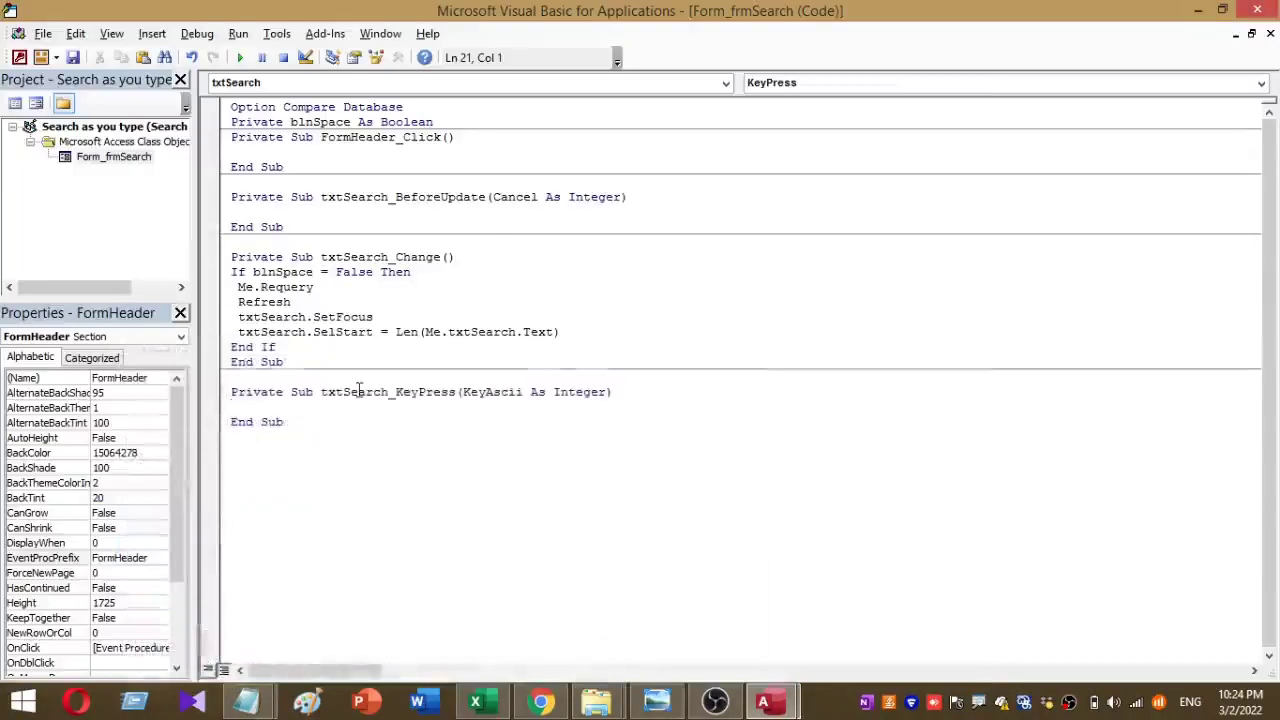
{"action": "key", "text": "ctrl+v"}
{"action": "left_click", "coordinate": [306, 533]}
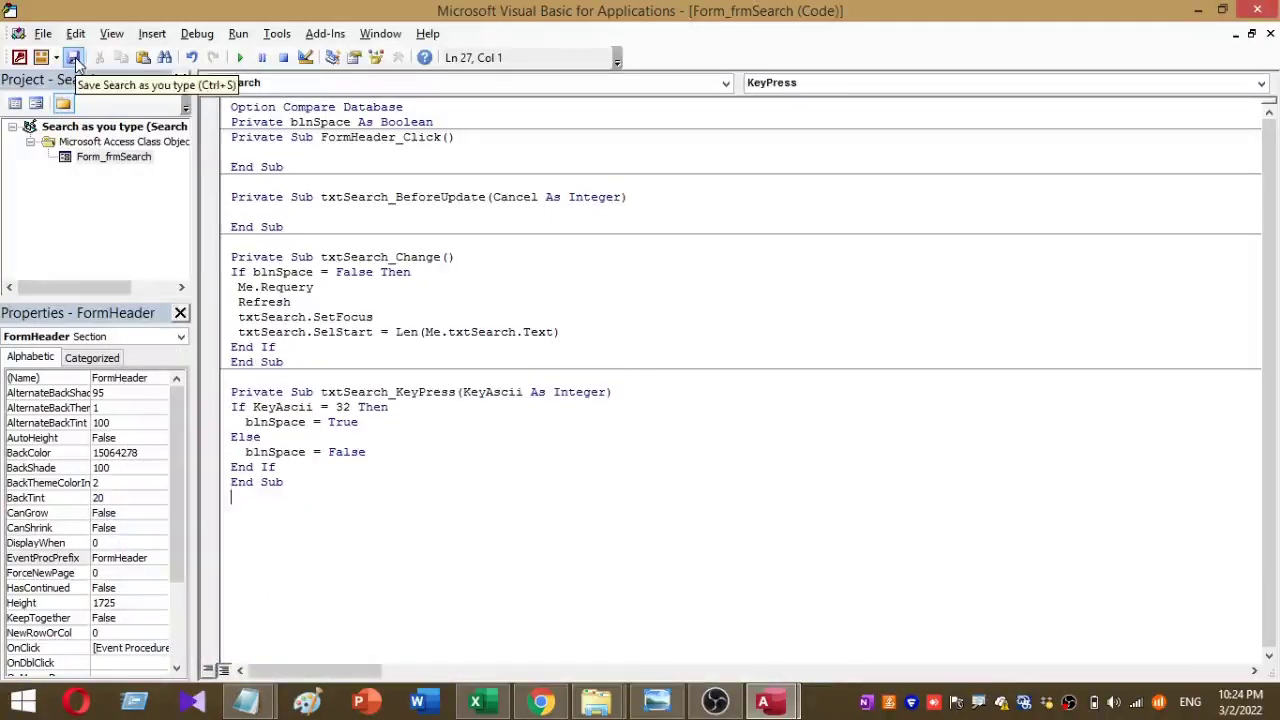
Step: Close the Visual Basic editor and show frmSearch in Form View
{"action": "left_click", "coordinate": [1266, 14]}
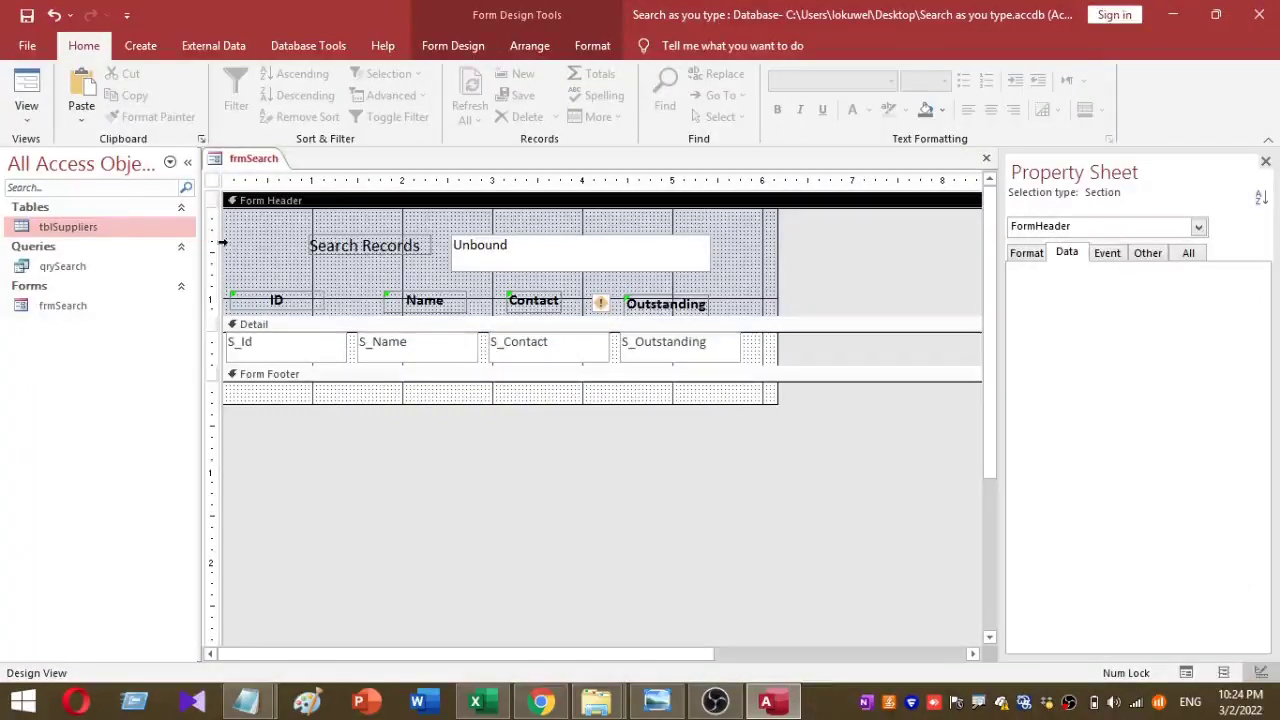
{"action": "left_click", "coordinate": [27, 112]}
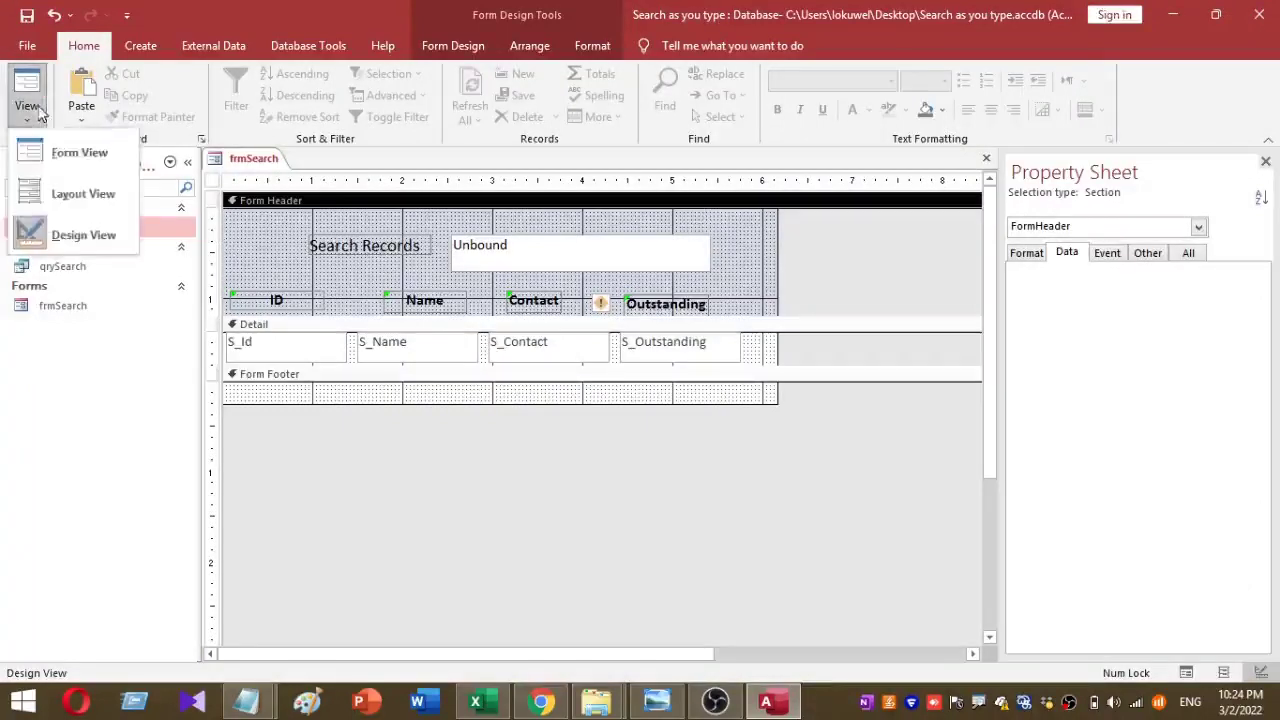
{"action": "left_click", "coordinate": [68, 153]}
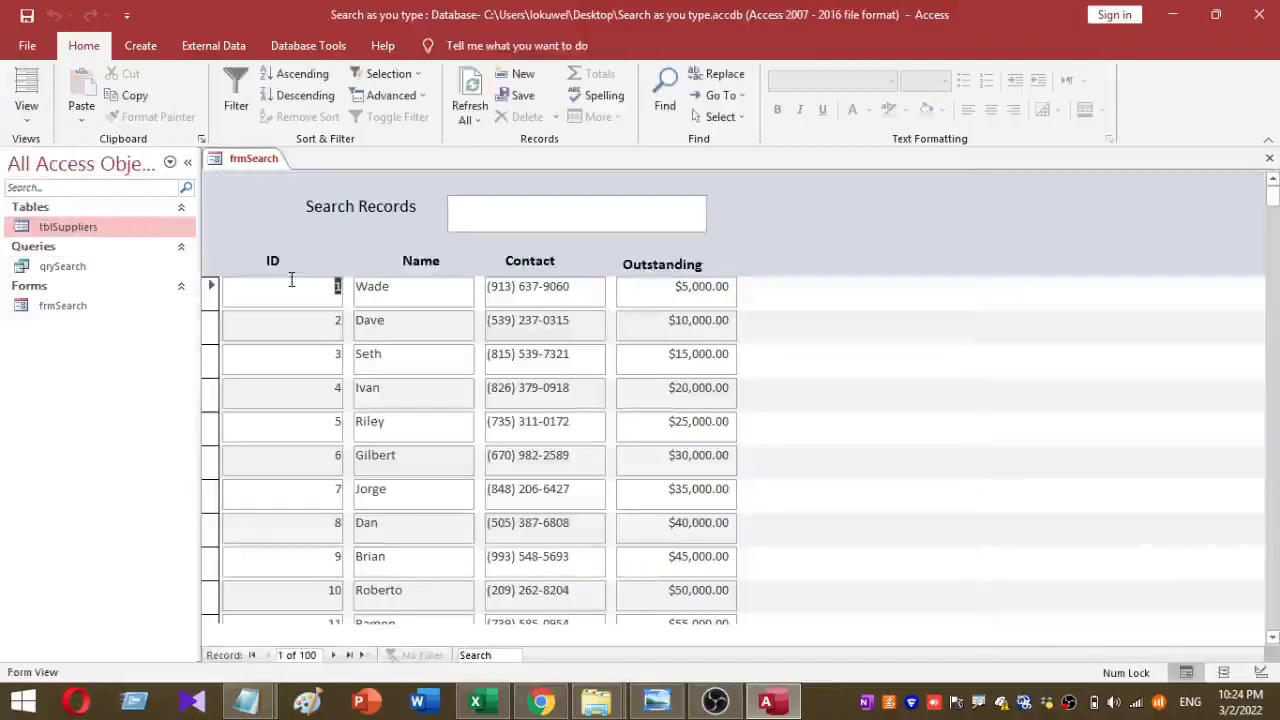
Step: Test the Search Records box by filtering the suppliers with "ave", and clear the box
{"action": "left_click", "coordinate": [484, 215]}
{"action": "type", "text": "ave"}
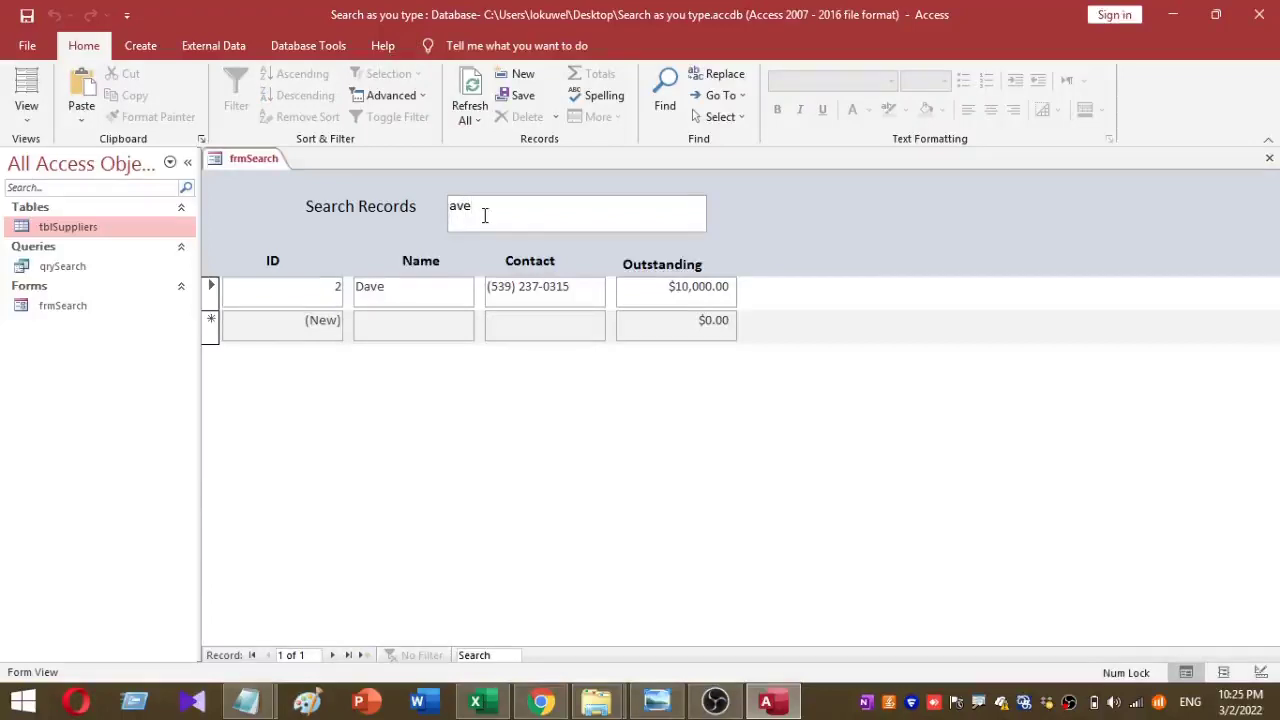
{"action": "key", "text": "BackSpace"}
{"action": "key", "text": "BackSpace"}
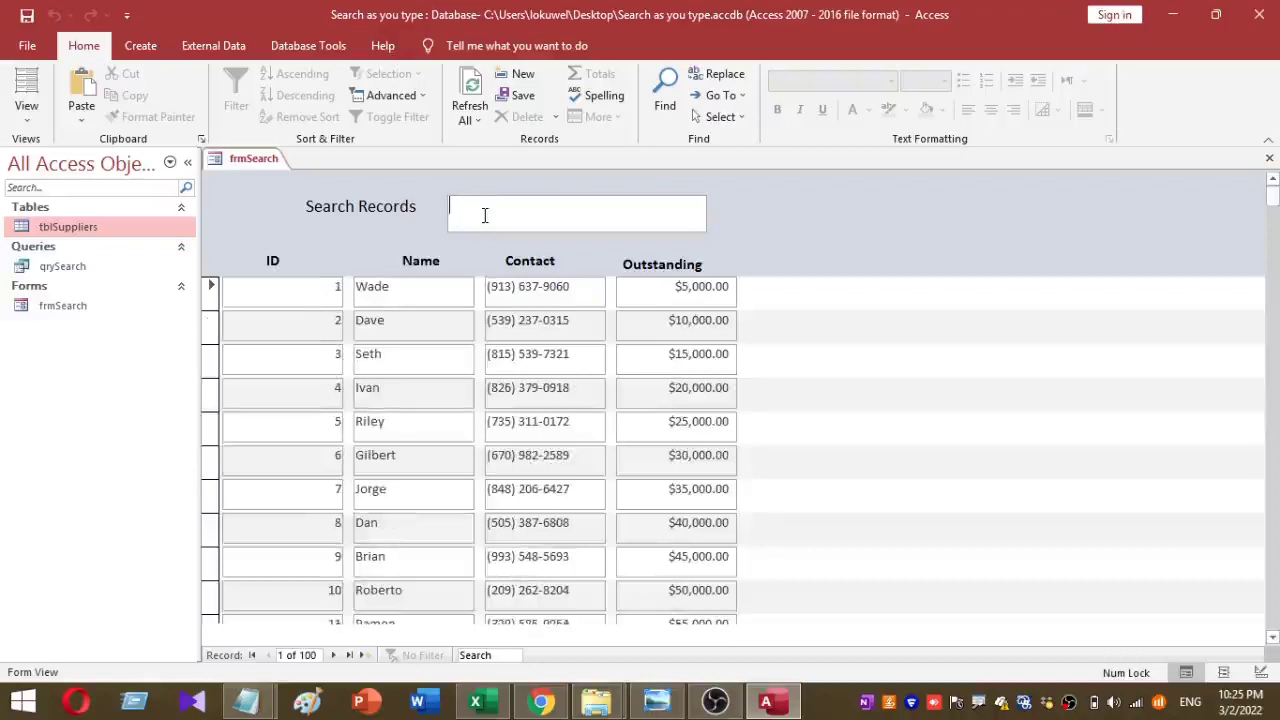
Step: Filter the supplier records with "ade", clear the search box and filter them with "ria"
{"action": "type", "text": "ade"}
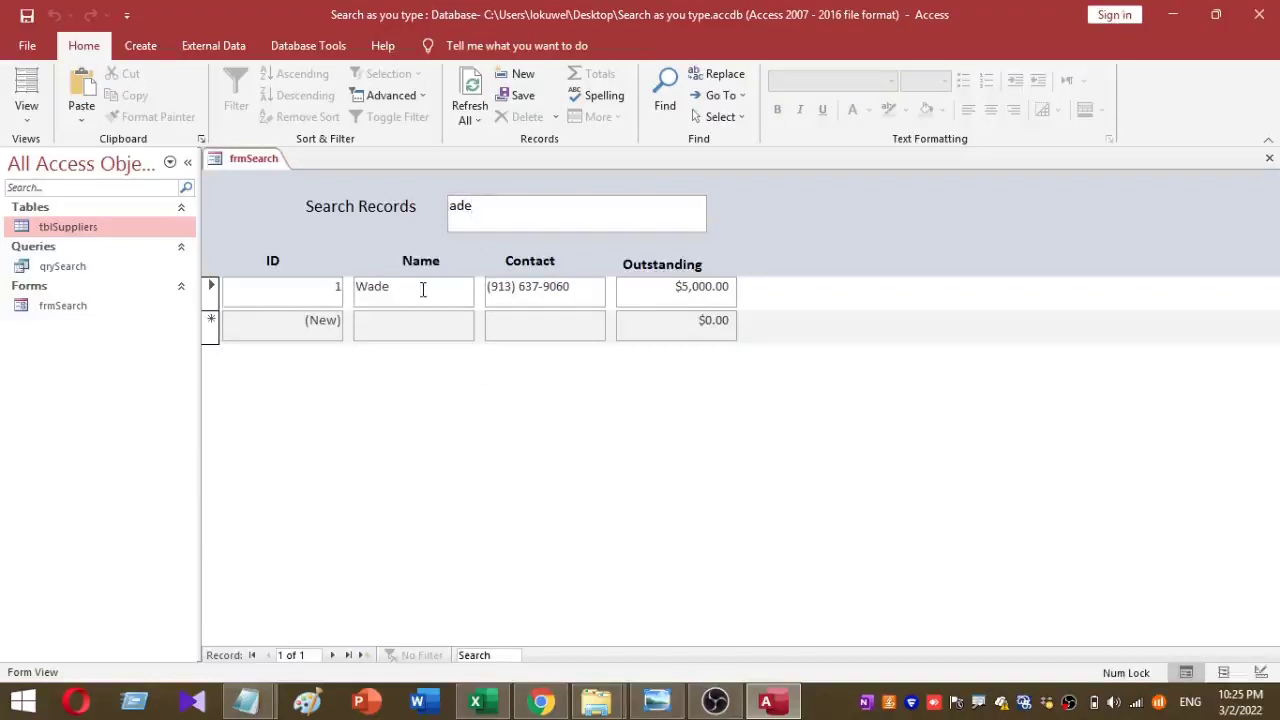
{"action": "key", "text": "BackSpace"}
{"action": "key", "text": "BackSpace"}
{"action": "key", "text": "BackSpace"}
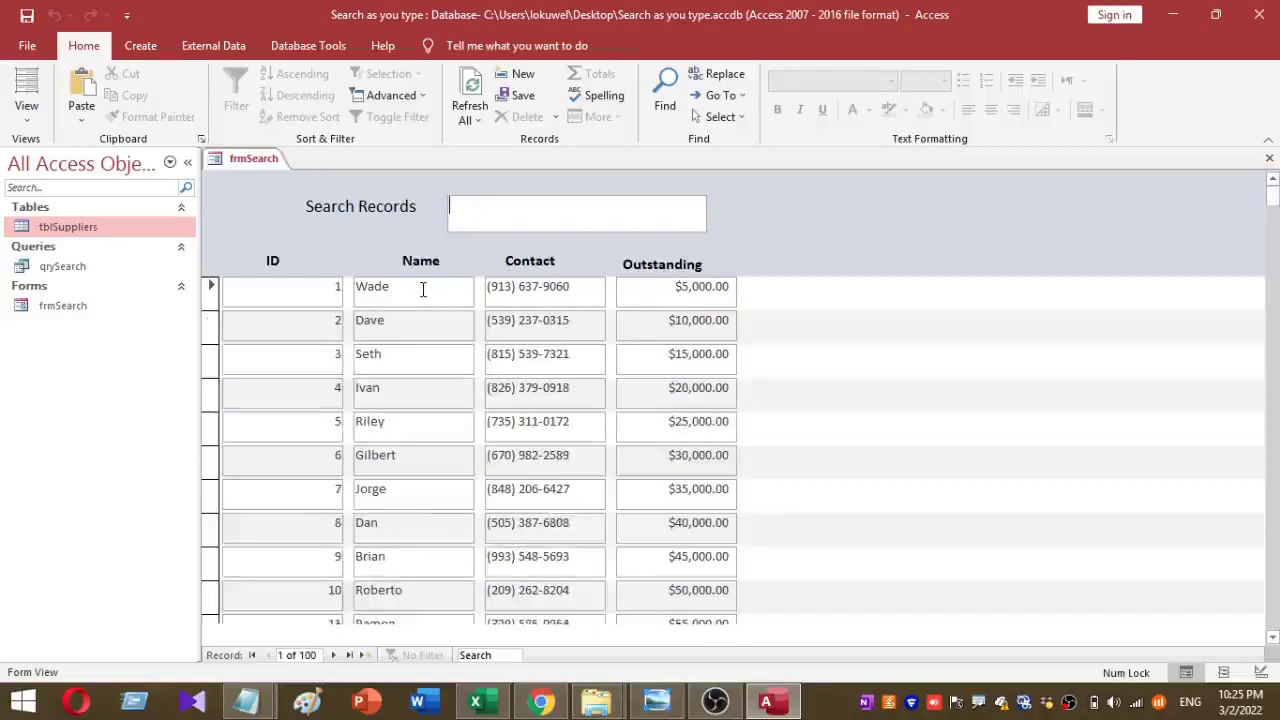
{"action": "type", "text": "ria"}
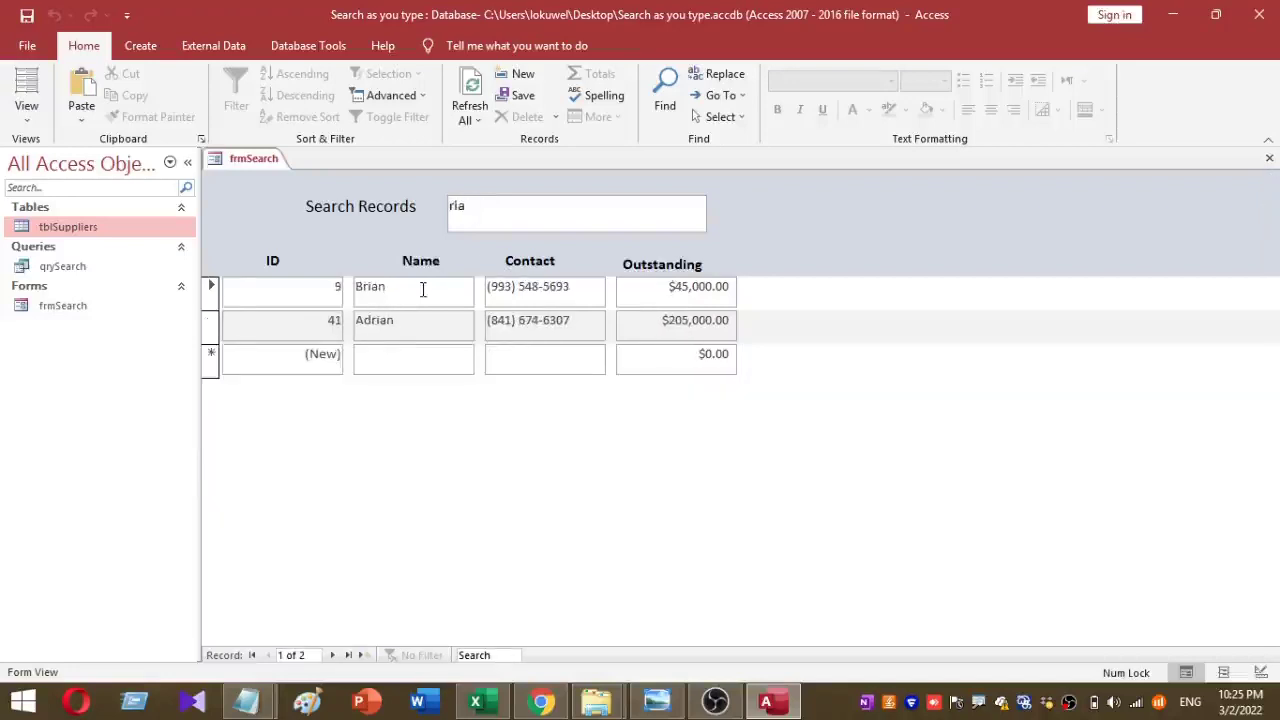